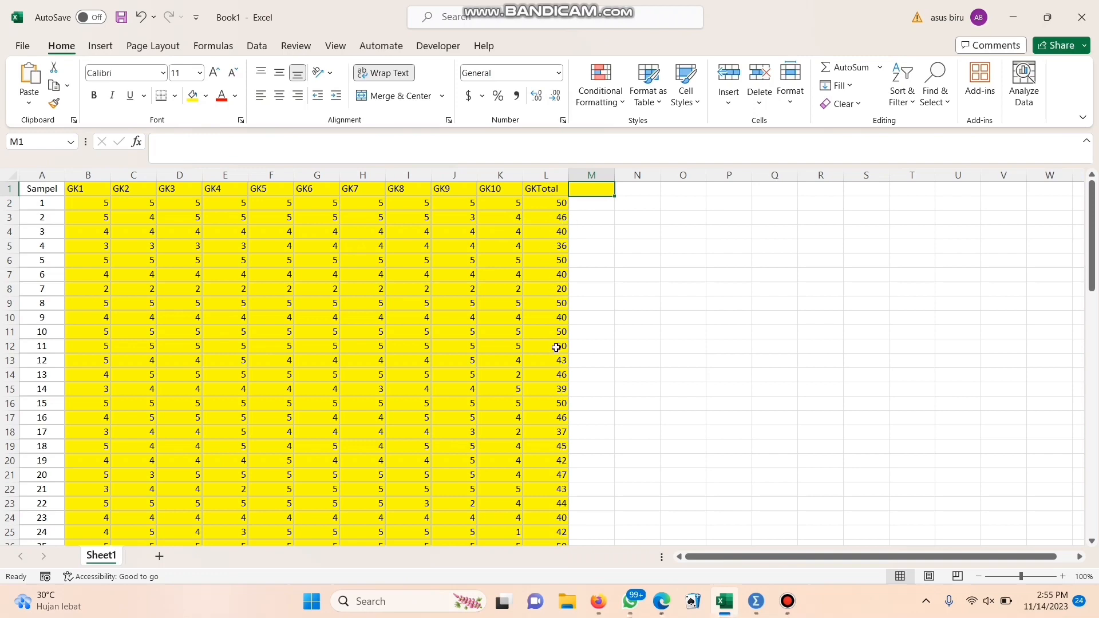
- Look through the questionnaire scores in the worksheet from the first sample down past the last one
key("Down")
key("Down")
key("Down")
key("Down")
key("Down")
key("Down")
key("Down")
key("Down")
key("Down")
key("Down")
key("Down")
key("Down")
key("Down")
key("Down")
key("Down")
key("Down")
key("Down")
key("Down")
key("Down")
key("Down")
key("Down")
key("Down")
key("Down")
key("Down")
key("Down")
key("Down")
key("Down")
key("Down")
key("Down")
key("Down")
key("Down")
key("Down")
key("Down")
key("Down")
key("Down")
key("Down")
key("Down")
key("Down")
key("Down")
key("Down")
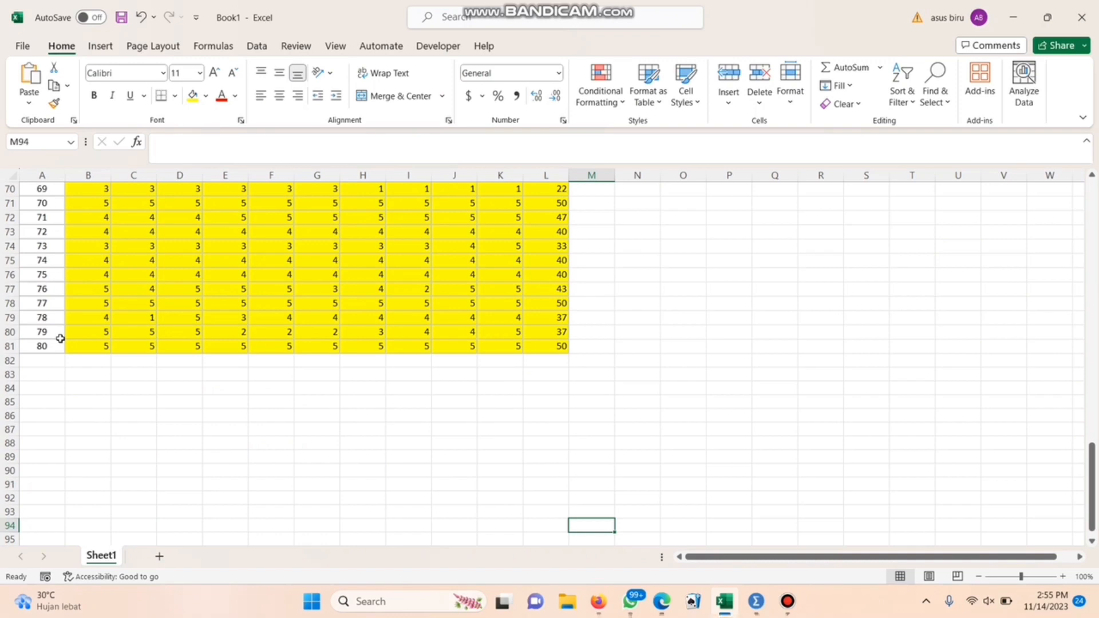
- Switch to SPSS Statistics and define ten variables named GK1 through GK10
key("alt+Tab")
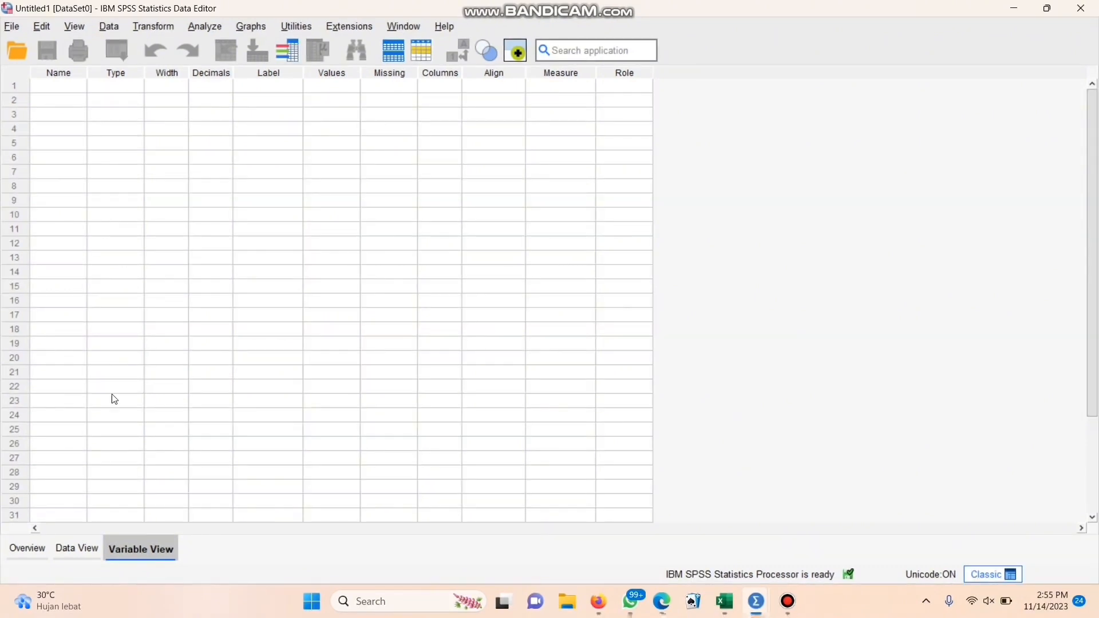
left_click(70, 83)
type("GK1")
left_click(67, 100)
type("GK2")
key("Return")
type("GK")
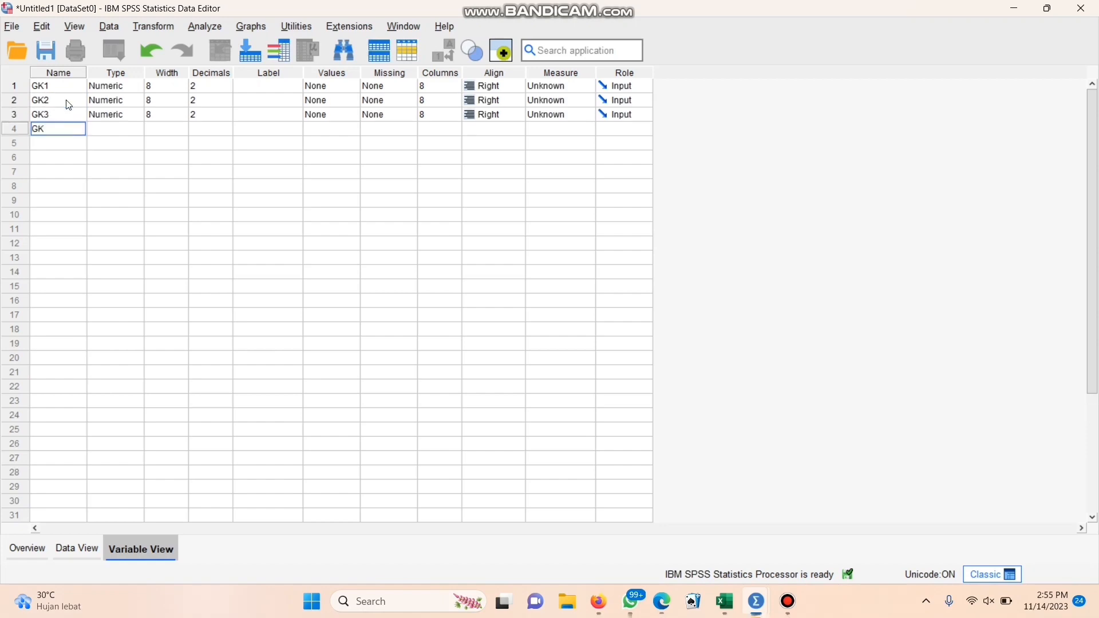
type("3 GK4 GK5 GK6 GK7")
key("Return")
type("GK8")
key("Return")
type("GK9")
key("Return")
type("GK1")
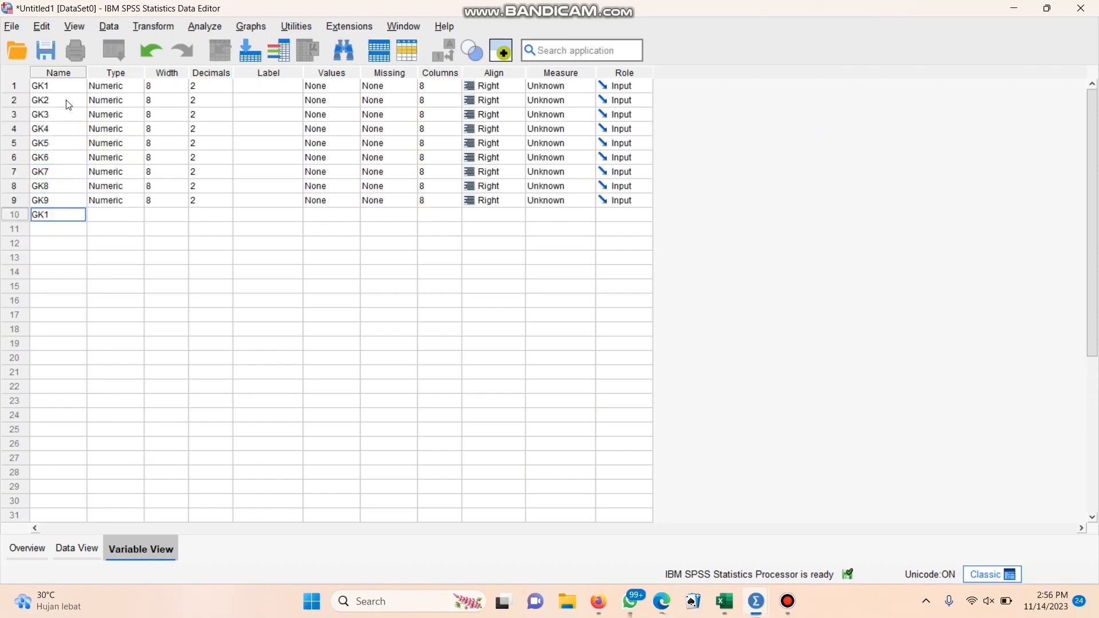
type("0")
key("Return")
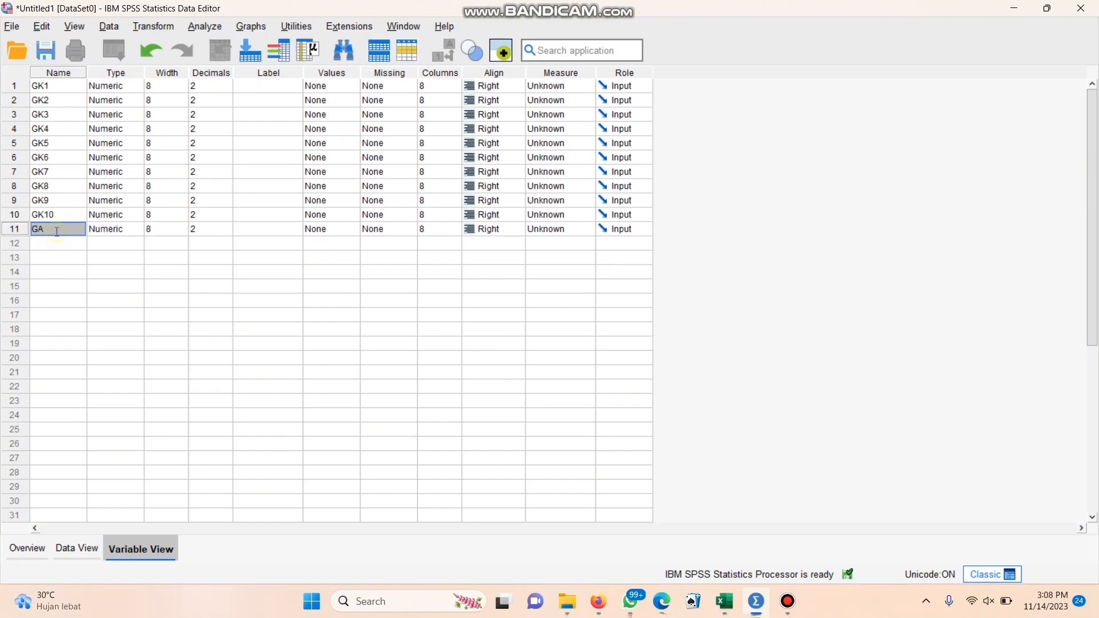
- Name the eleventh variable GKTOTAL and return to the first variable
type("GKTOTAL")
key("Up")
key("Up")
key("Up")
key("Up")
key("Up")
key("Up")
key("Up")
key("Up")
key("Up")
key("Up")
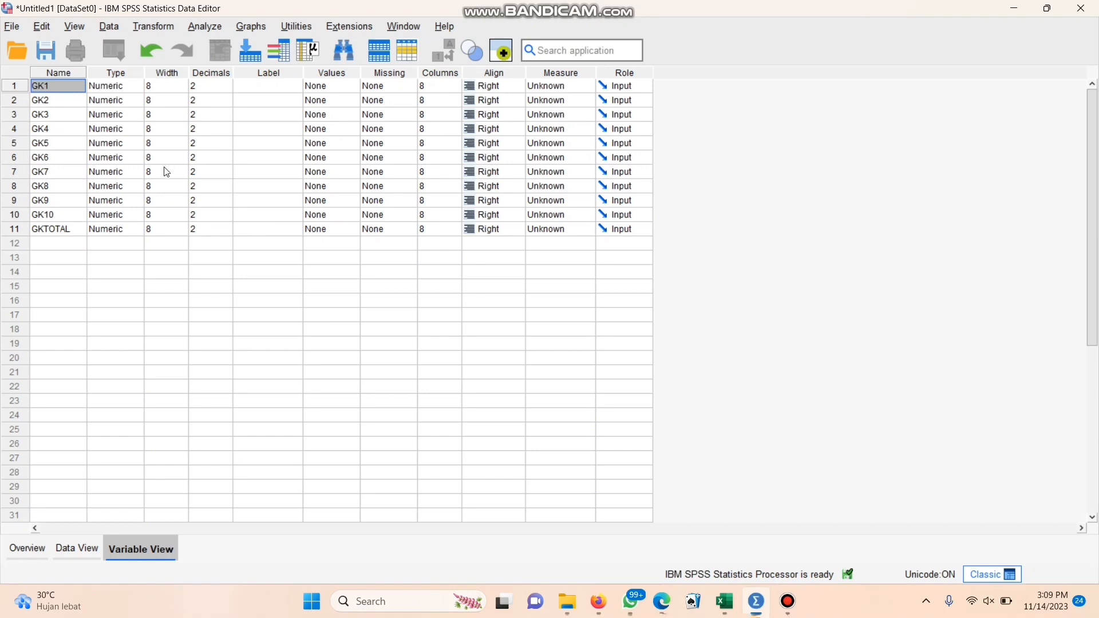
- Set the decimals of all eleven variables, GK1 through GKTOTAL, to 0
left_click(213, 86)
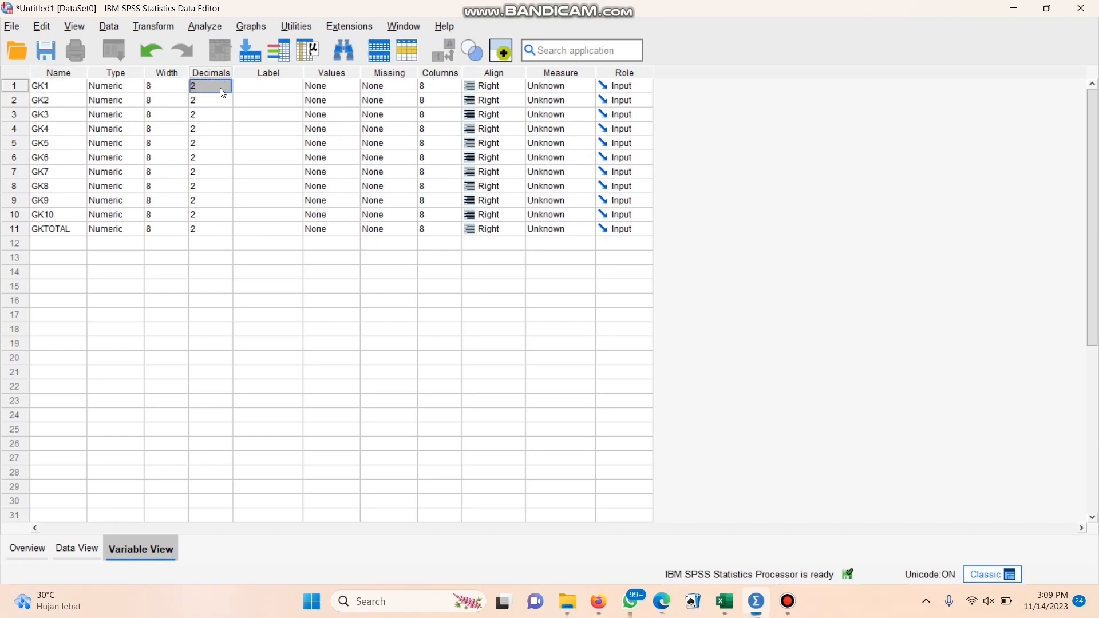
left_click(229, 89)
left_click(229, 89)
left_click(229, 88)
double_click(229, 102)
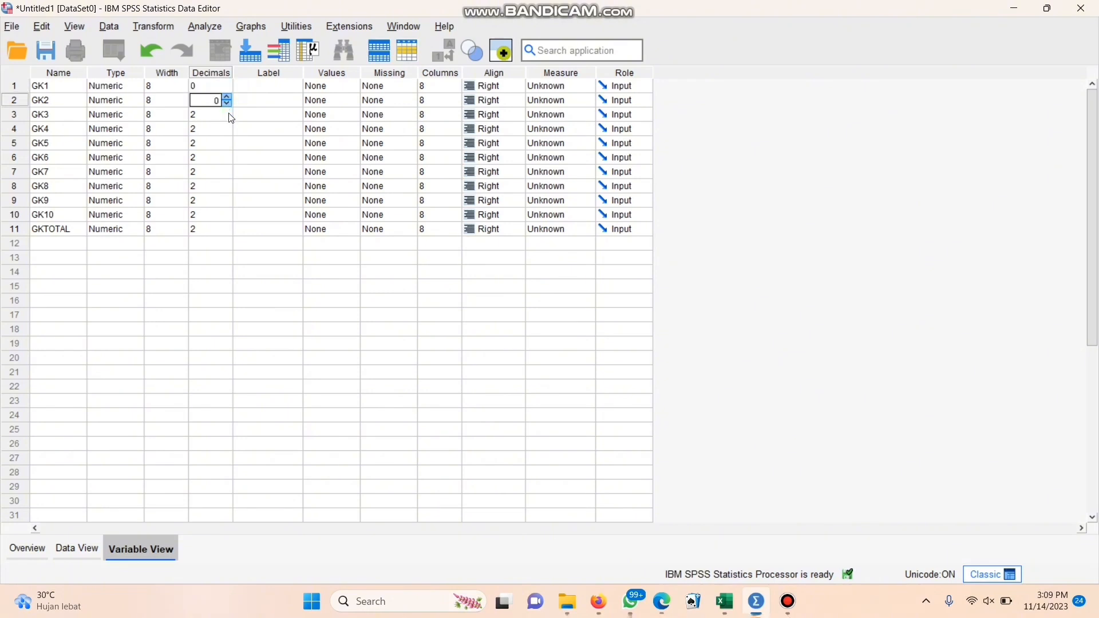
left_click(230, 115)
double_click(228, 118)
triple_click(228, 132)
triple_click(229, 147)
triple_click(229, 161)
triple_click(228, 175)
triple_click(228, 189)
triple_click(228, 203)
triple_click(227, 218)
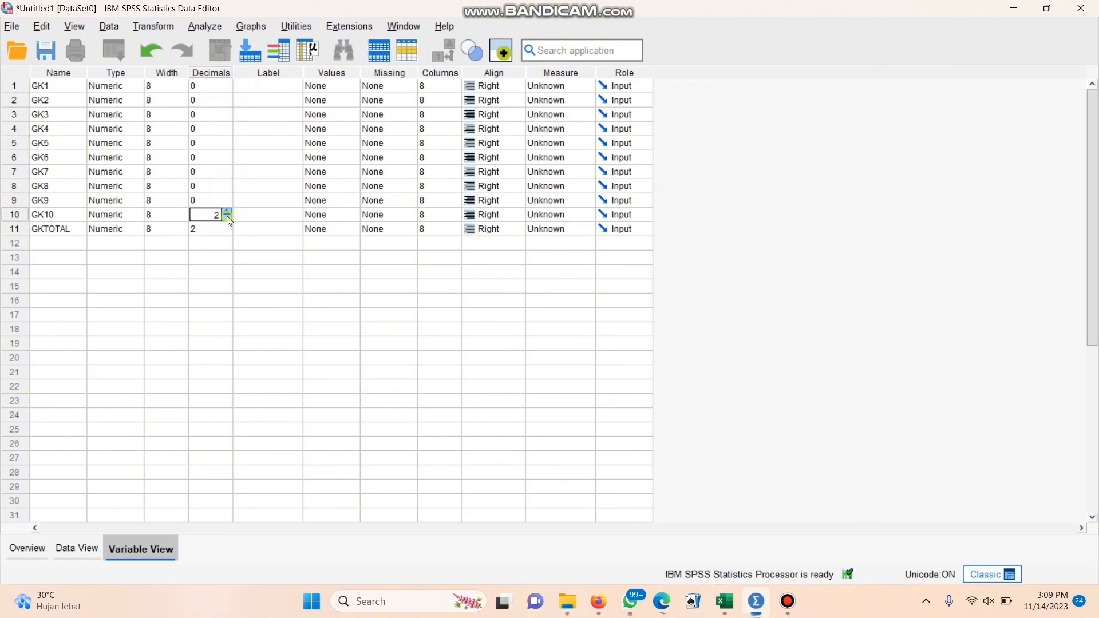
- Give the variable GK1 the label GayaKepemimpinan
left_click(284, 74)
left_click(282, 83)
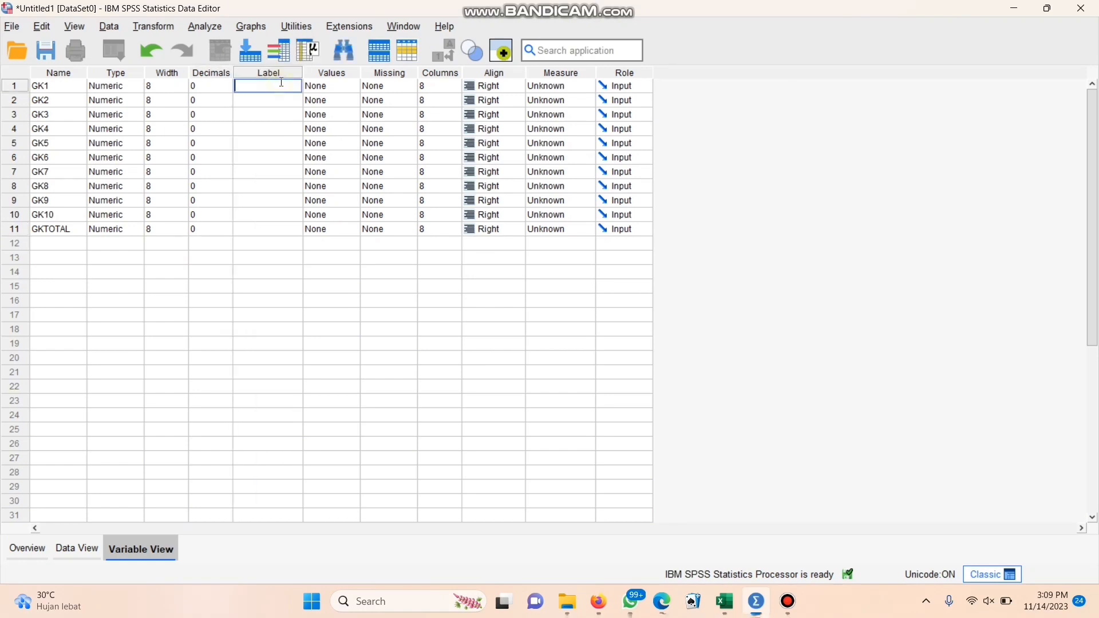
type("GayaKepemimpinan")
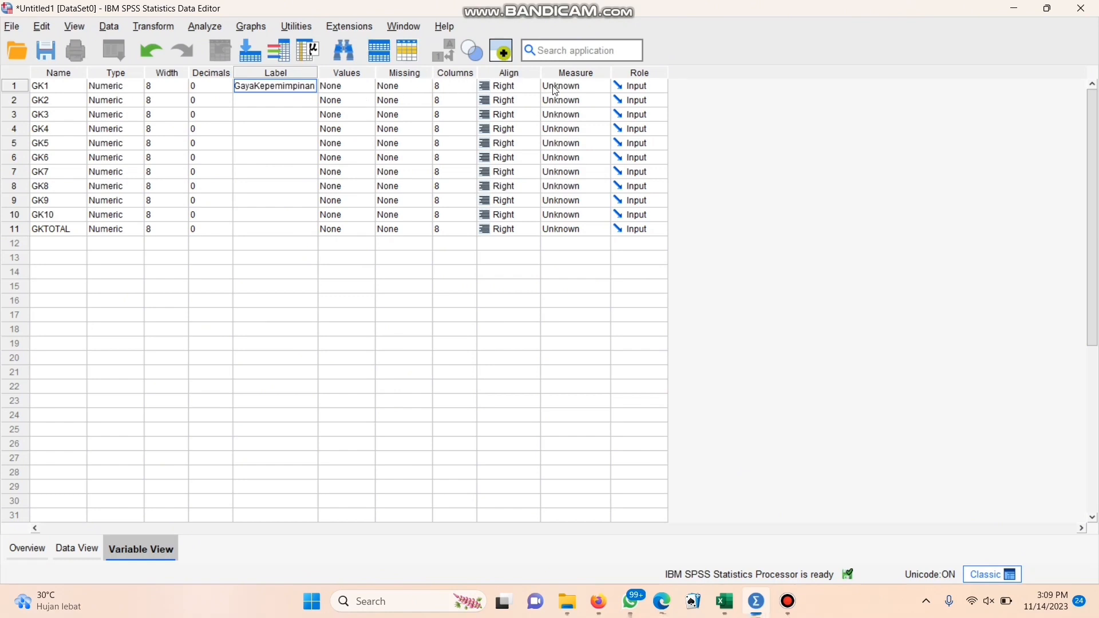
- Set the measurement level of all eleven variables, GK1 through GKTOTAL, to Scale
left_click(604, 87)
left_click(600, 103)
left_click(600, 117)
left_click(602, 130)
left_click(601, 145)
left_click(598, 159)
left_click(596, 173)
left_click(596, 187)
left_click(594, 202)
left_click(594, 216)
left_click(596, 232)
left_click(508, 271)
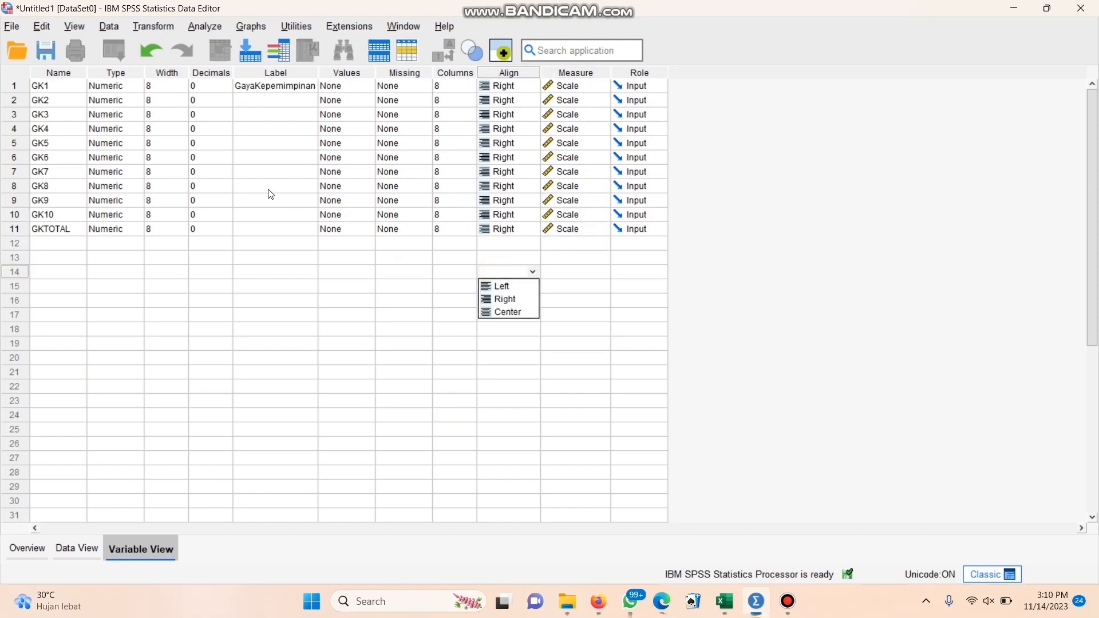
- Display the SPSS data grid, then switch to Excel and copy the scores in cells B2:L81
left_click(74, 544)
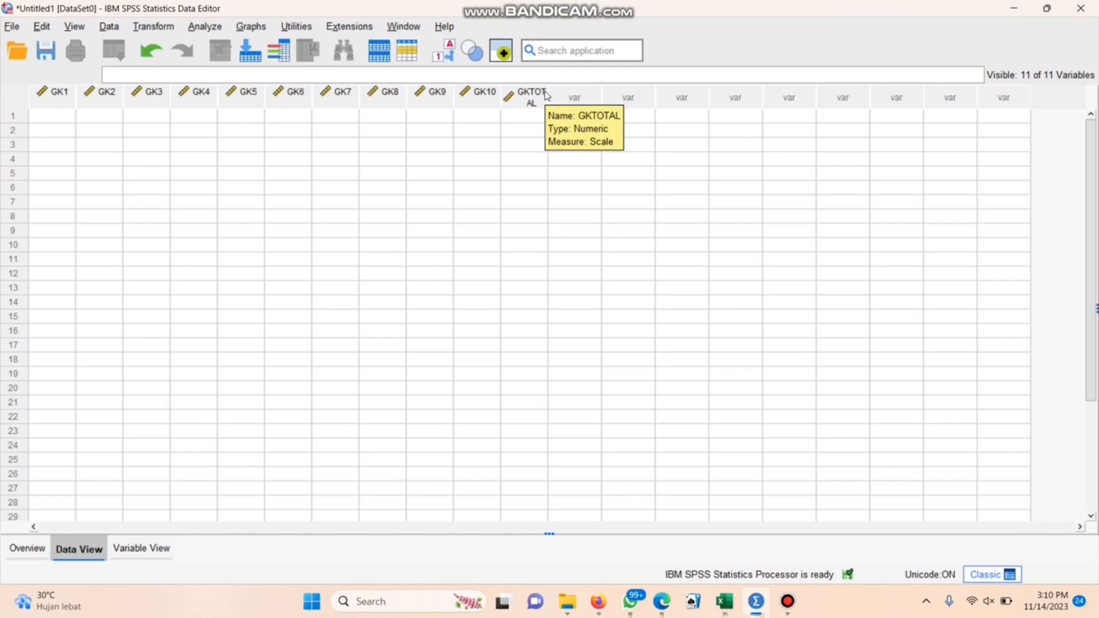
key("alt+Tab")
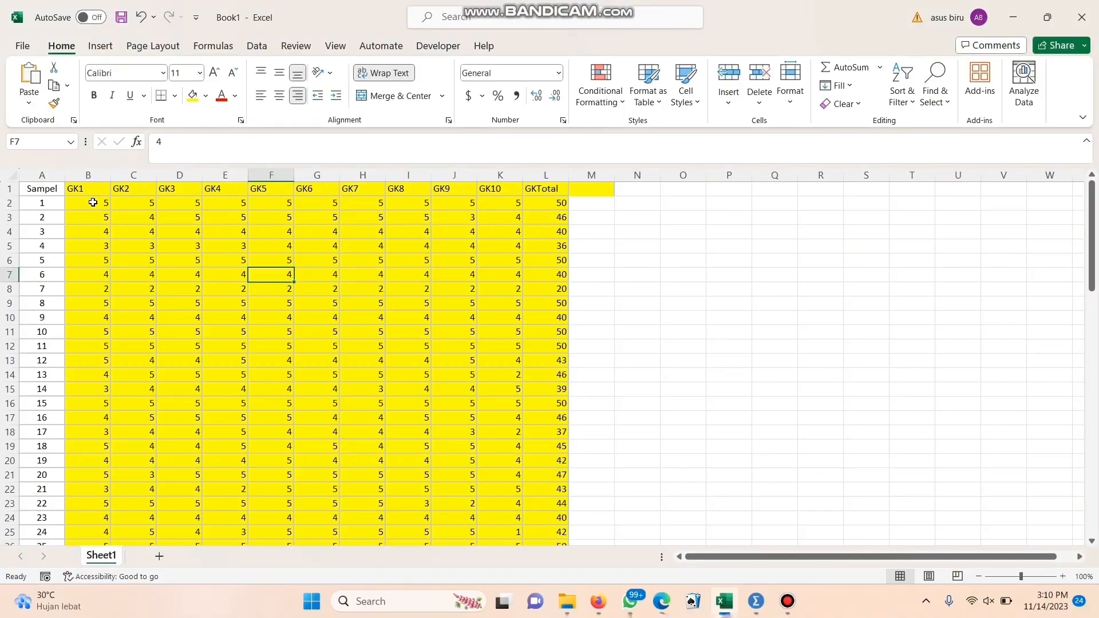
left_click_drag(93, 203, 551, 378)
key("ctrl+c")
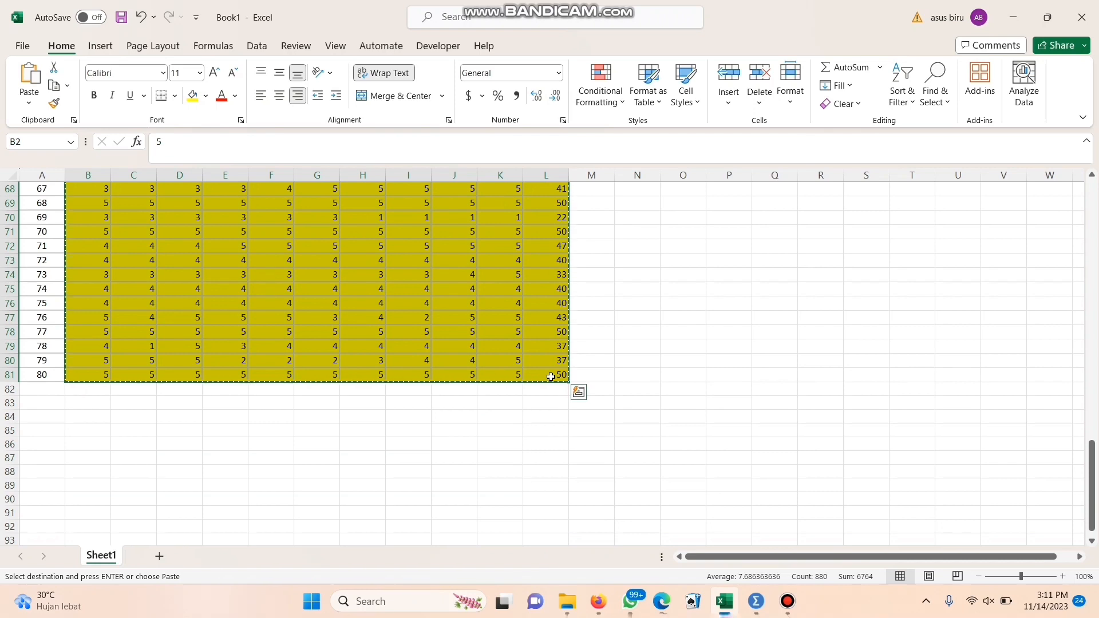
- Switch back to SPSS Statistics and paste the copied scores starting at case 1 of GK1
key("alt+Tab")
left_click(56, 107)
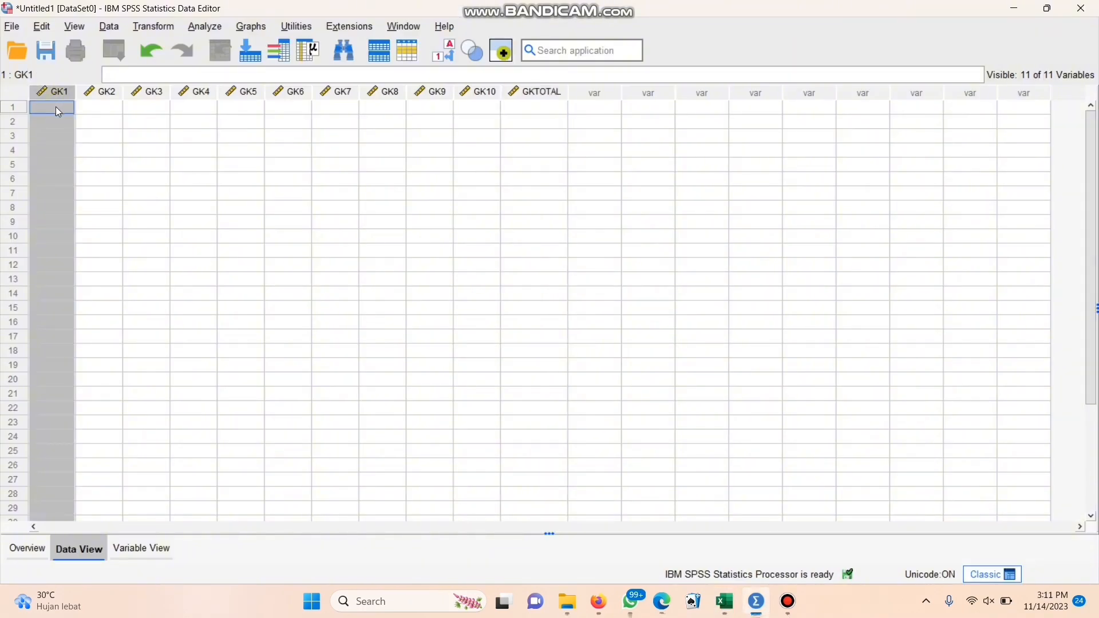
right_click(56, 106)
left_click(250, 239)
right_click(33, 100)
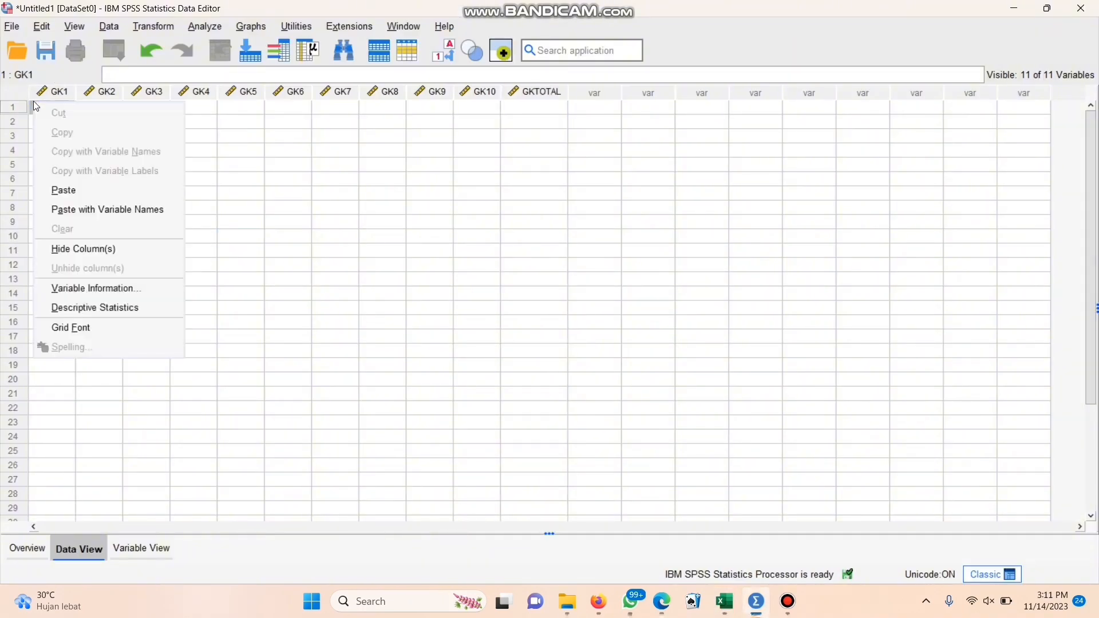
left_click(81, 199)
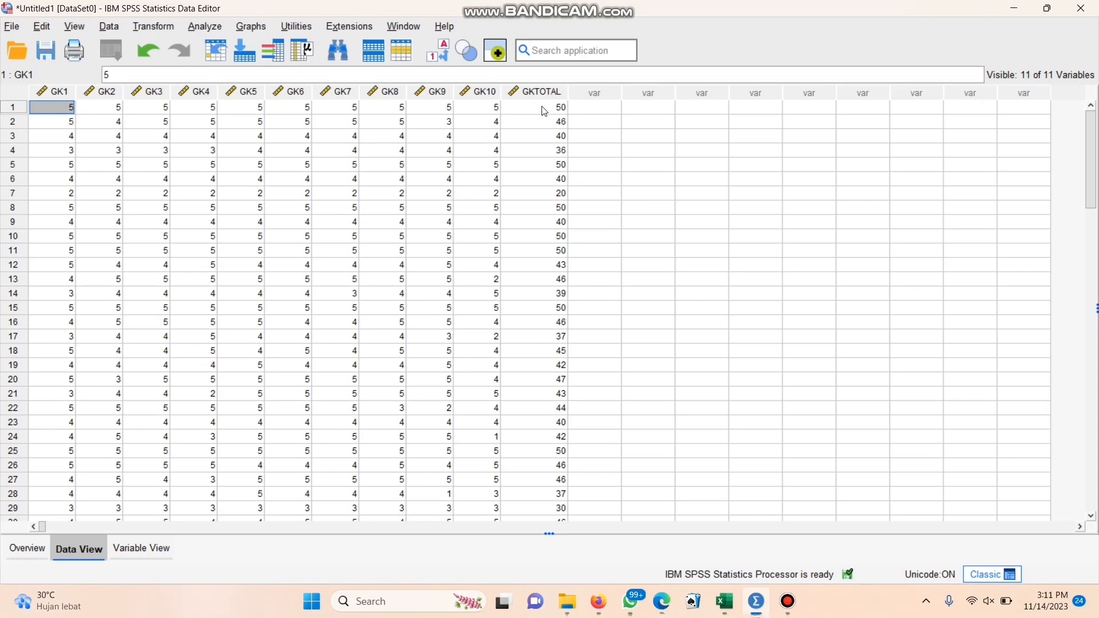
- Run a bivariate Pearson correlation on all eleven variables with two-tailed significance and significant correlations flagged
left_click(202, 27)
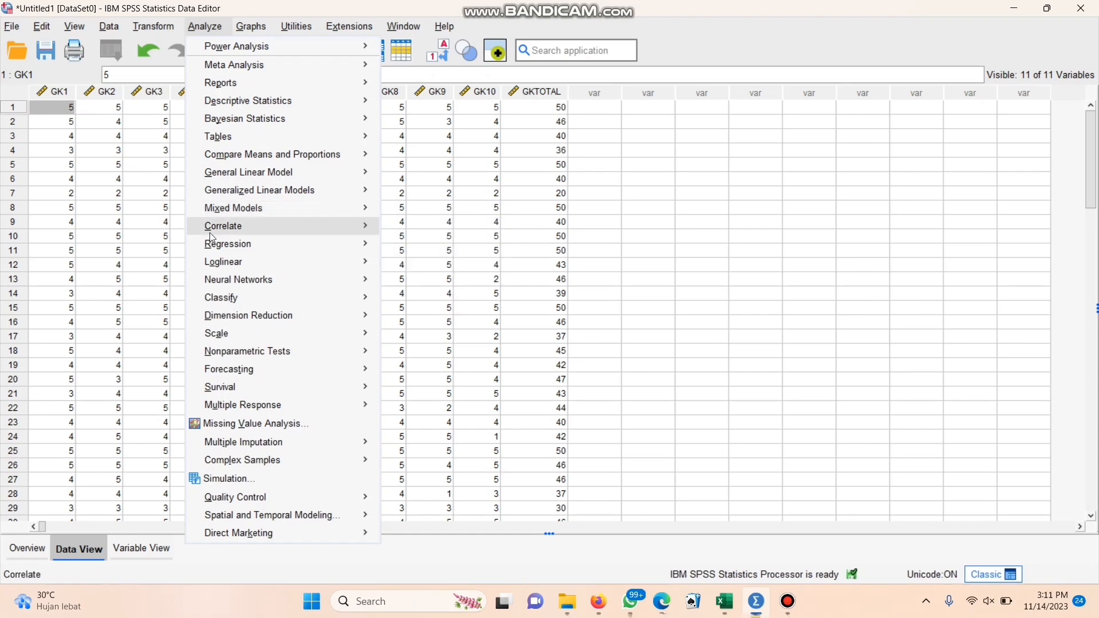
mouse_move(249, 225)
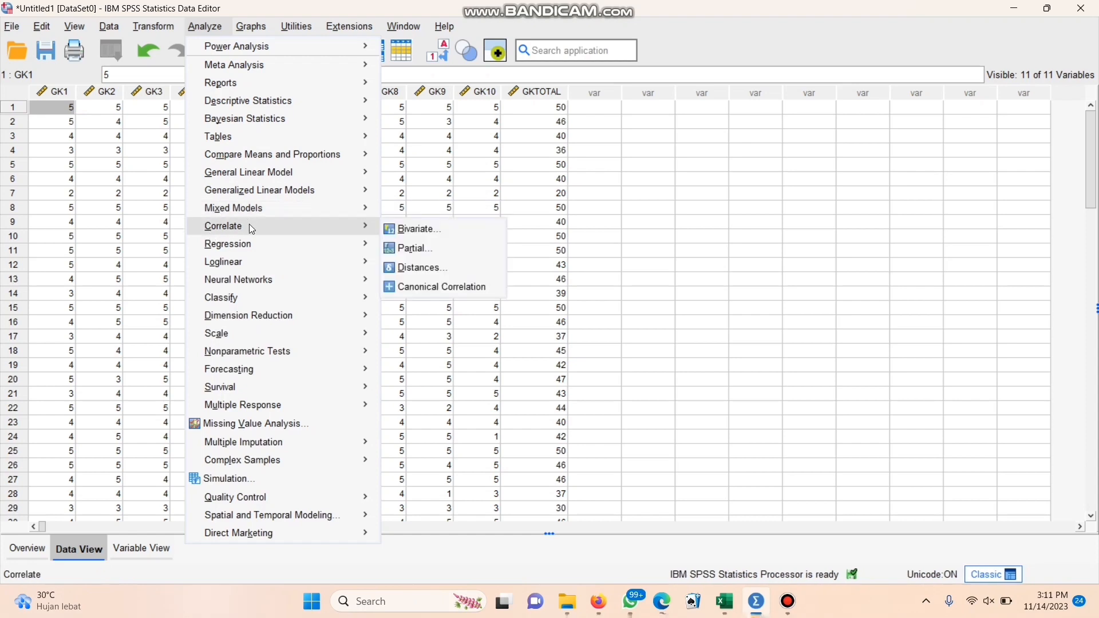
left_click(403, 231)
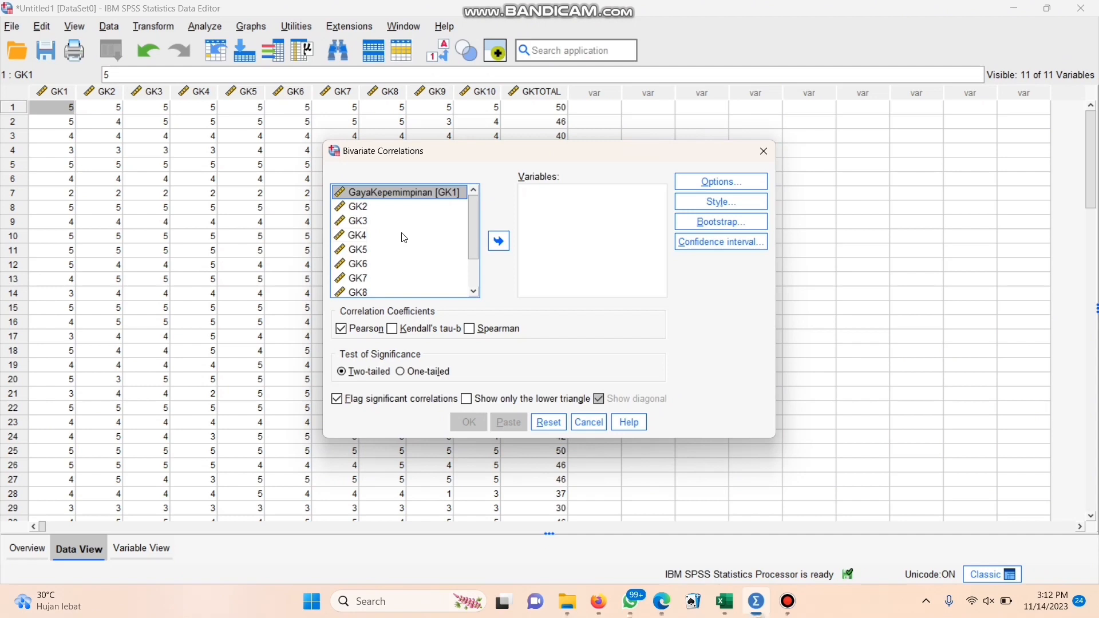
key("ctrl+a")
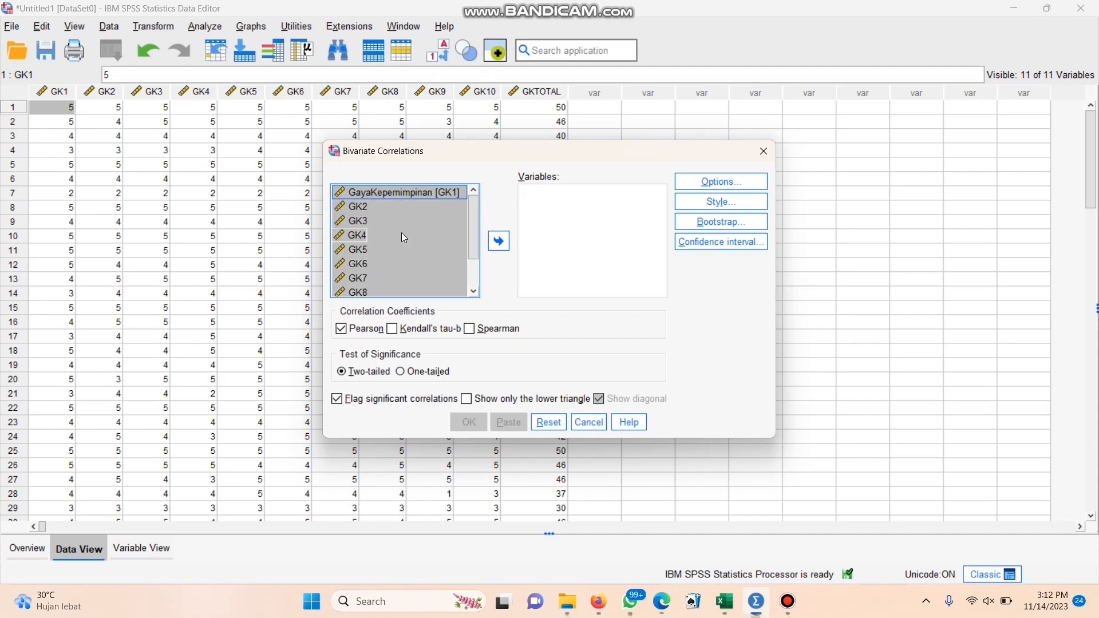
left_click(498, 242)
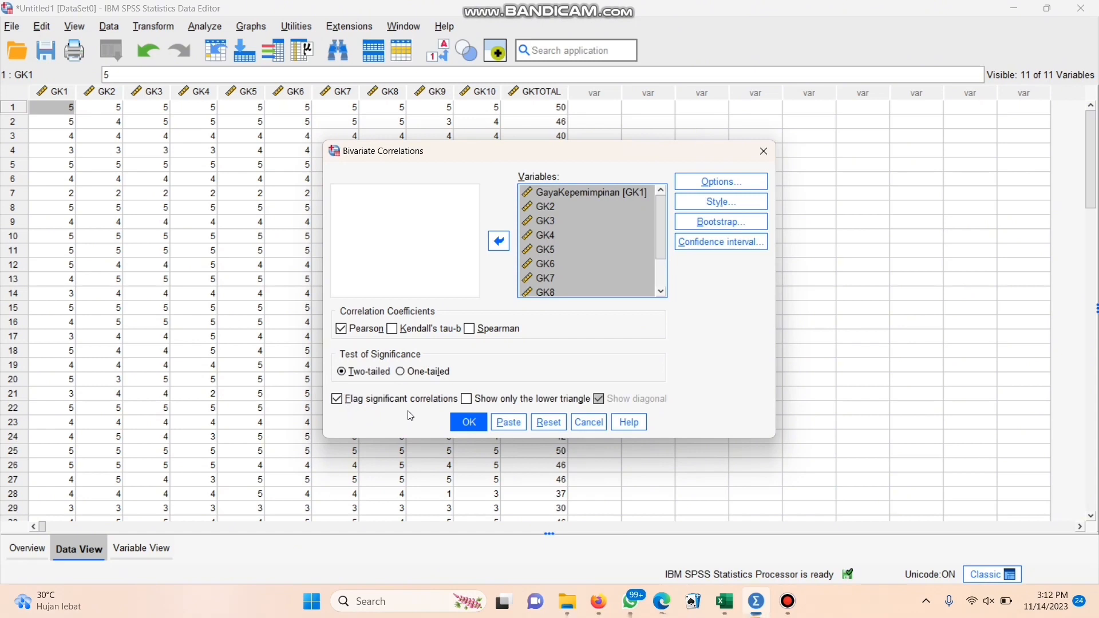
left_click(459, 420)
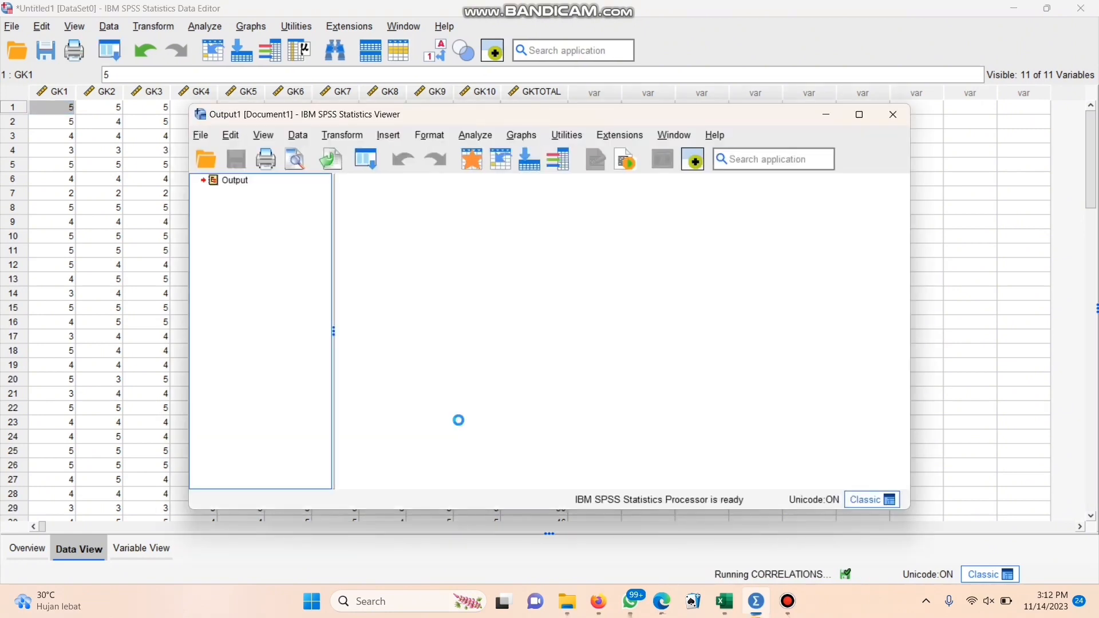
- Widen the output viewer to fit every column of the Correlations table through GKTOTAL
scroll(820, 347, "down", 5)
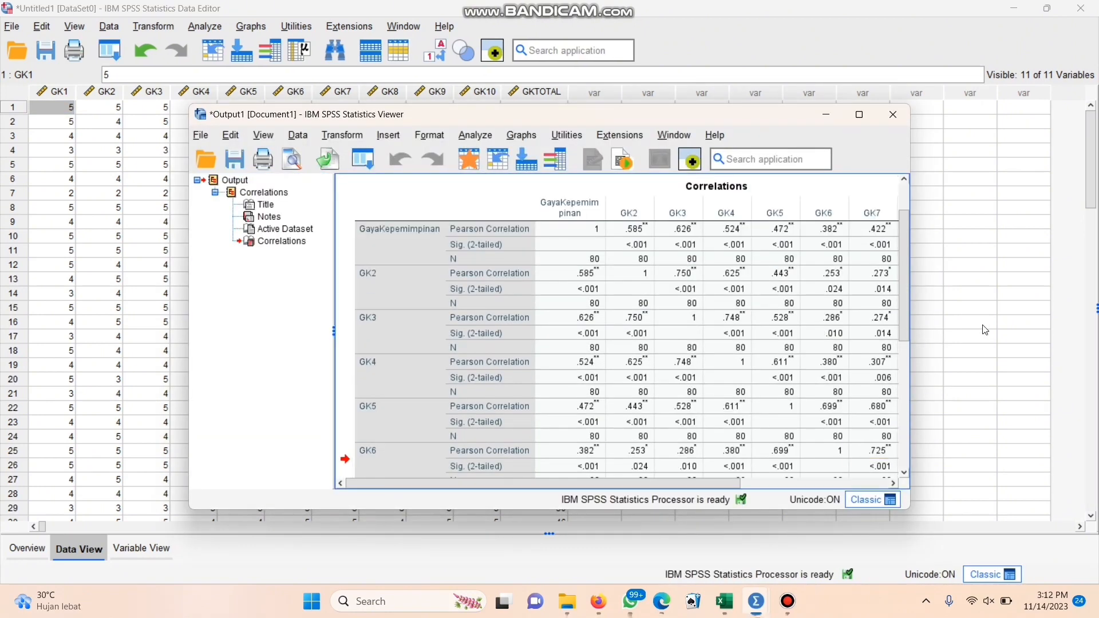
scroll(905, 372, "up", 5)
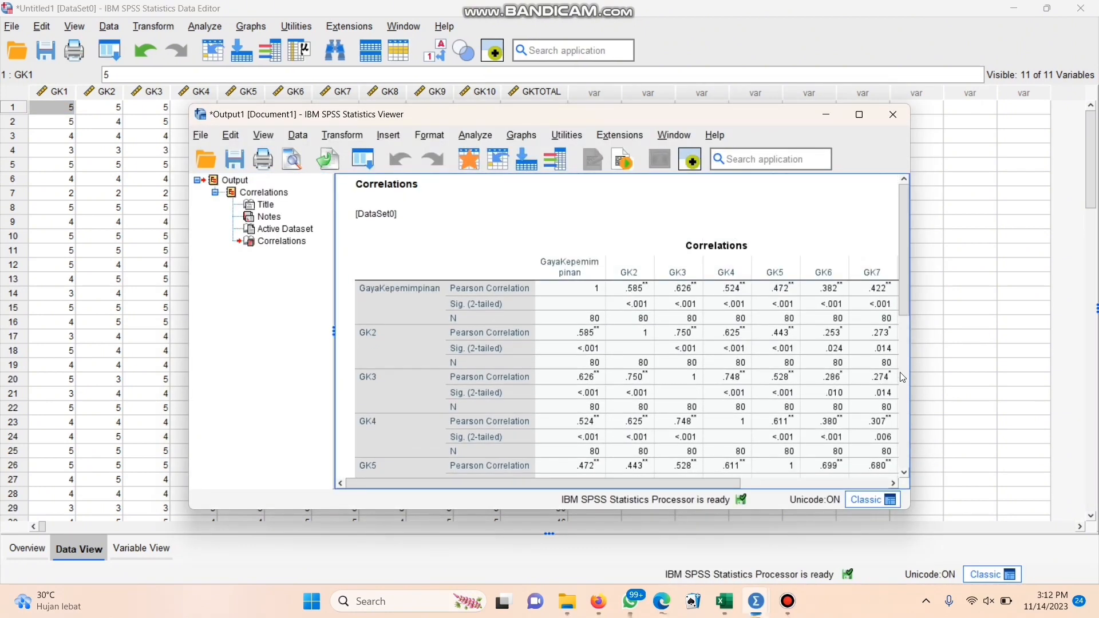
left_click_drag(910, 363, 1043, 363)
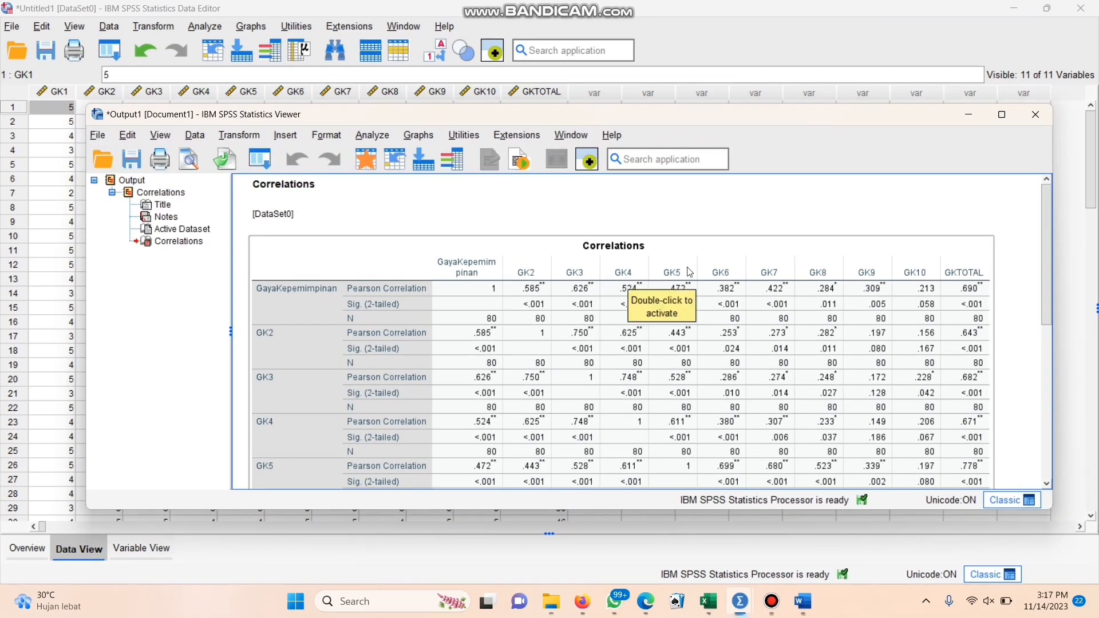
left_click(787, 192)
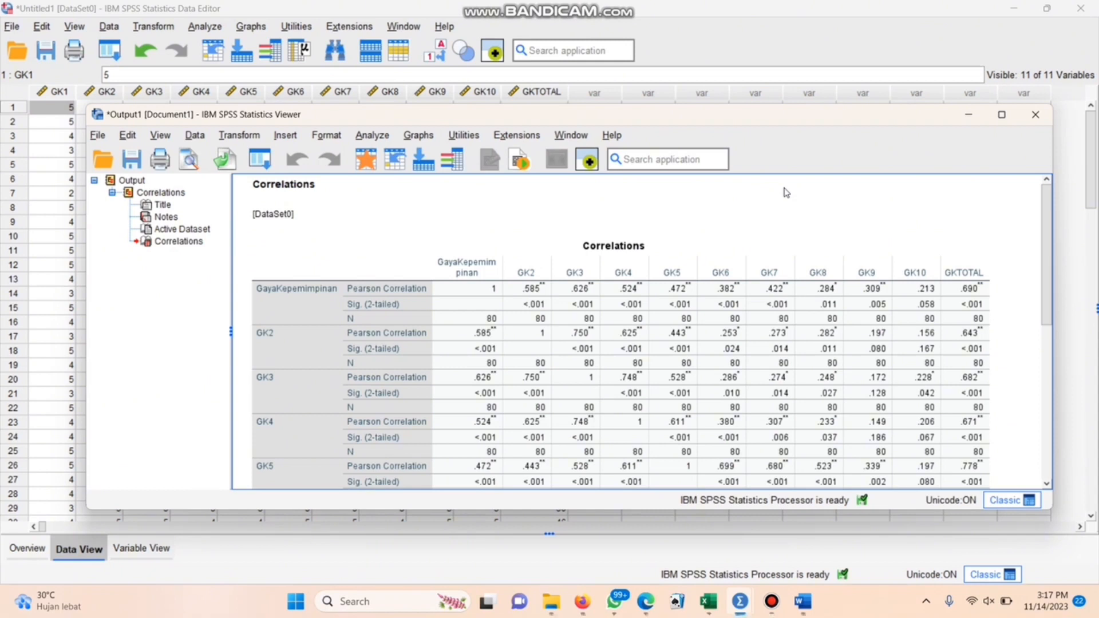
- Switch to the r-table document in Word and highlight N 80 and its 5% value 0.220 in yellow
key("alt+Tab")
key("alt+Tab")
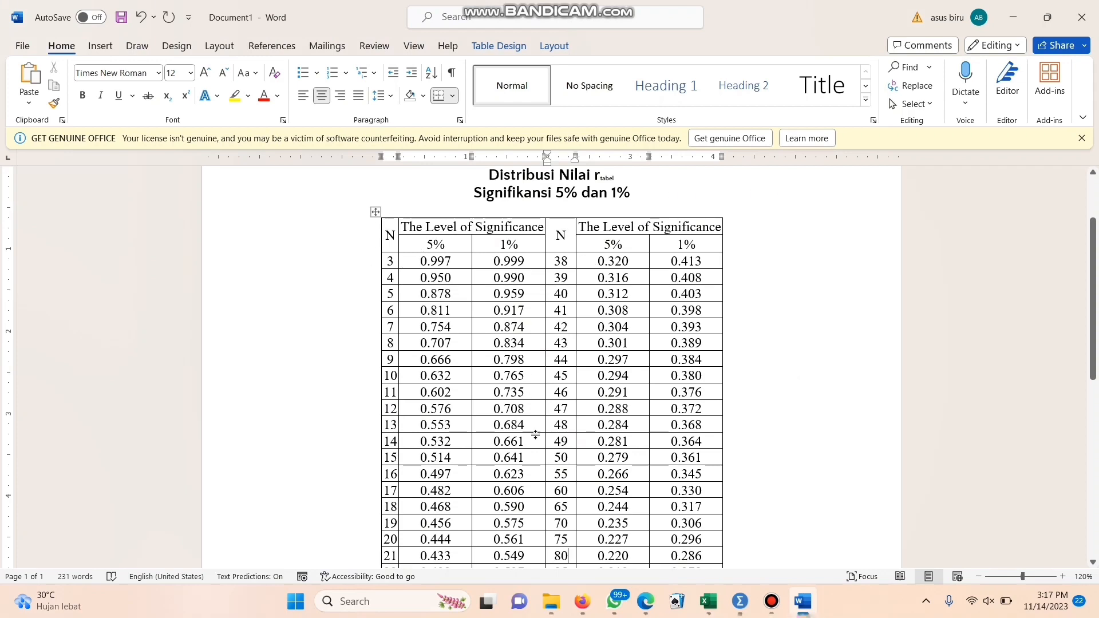
mouse_move(571, 559)
left_mouse_down()
mouse_move(507, 557)
mouse_move(564, 557)
left_mouse_up()
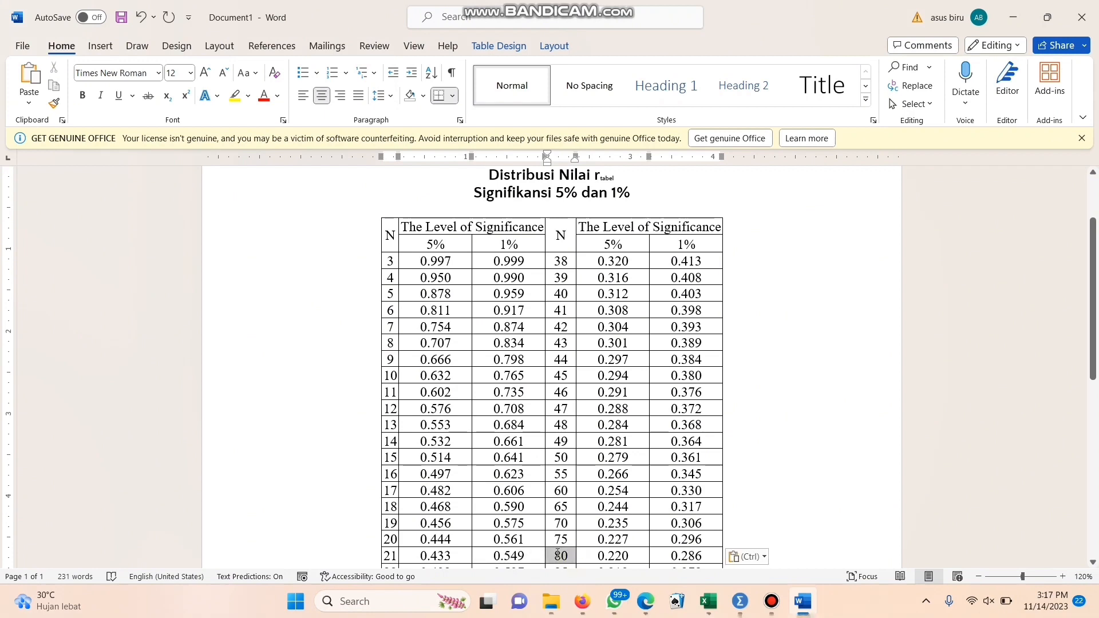
left_click(234, 95)
scroll(484, 449, "down", 3)
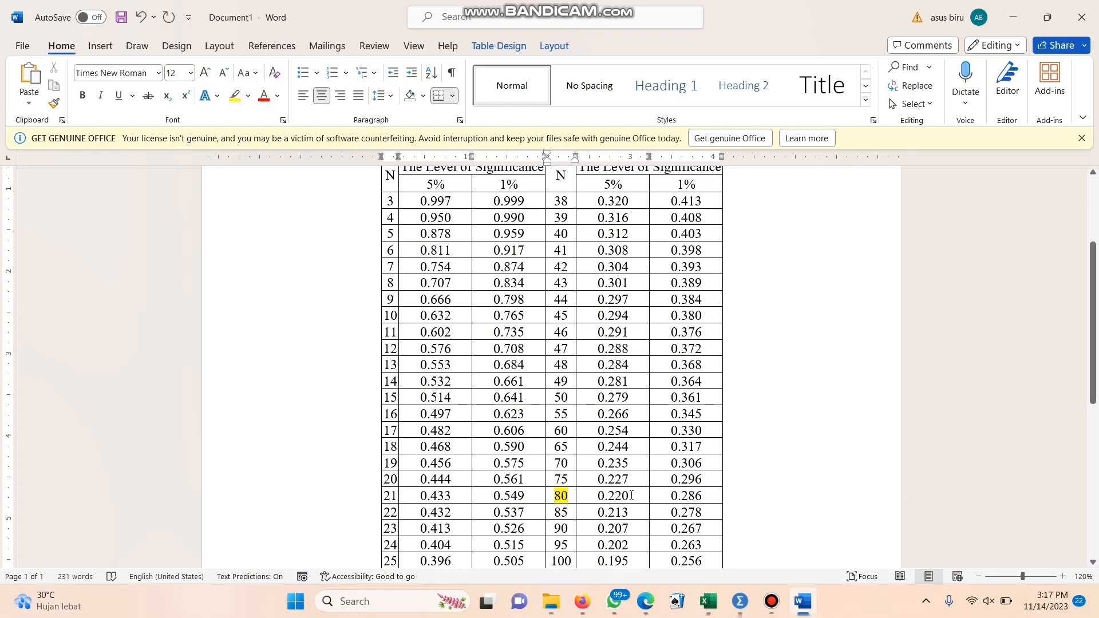
left_click_drag(633, 496, 597, 496)
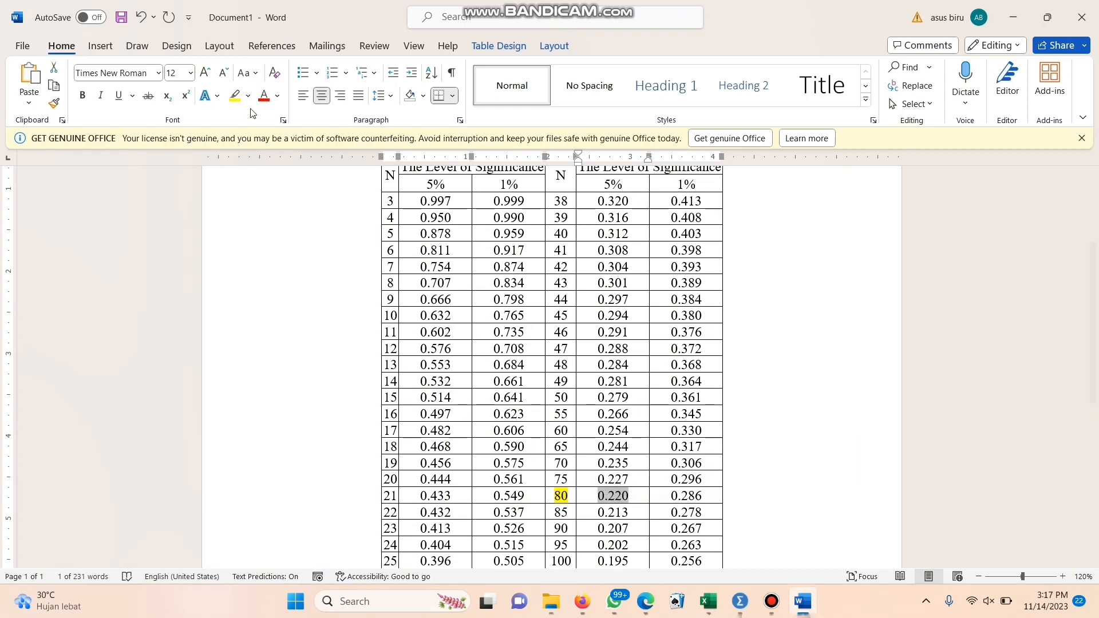
left_click(234, 95)
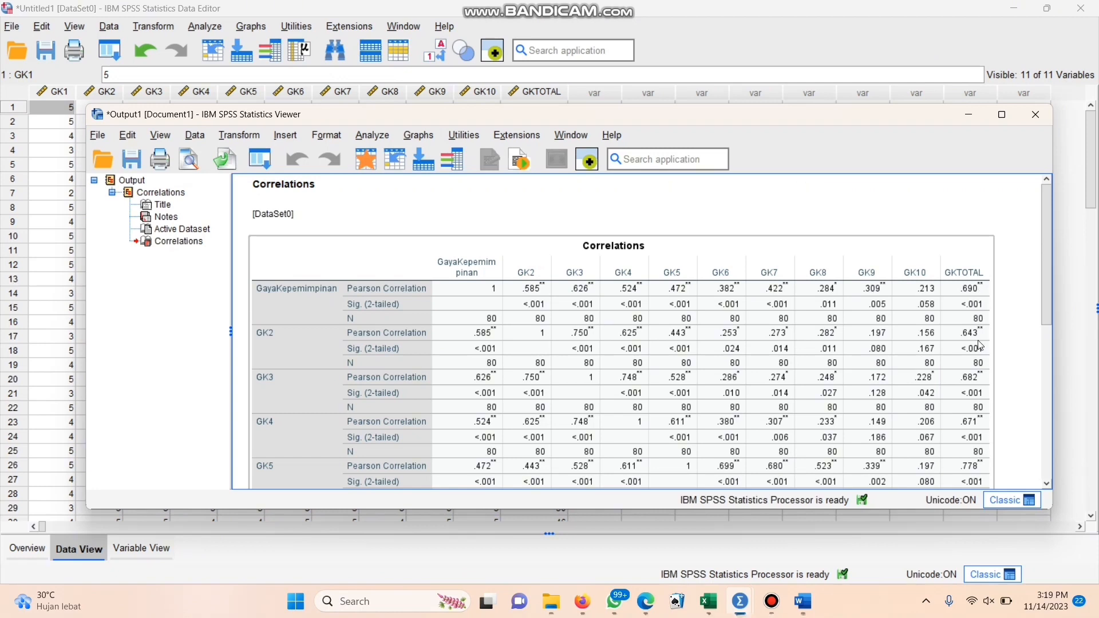
- Examine each item's correlation with GKTOTAL and its significance throughout the SPSS Correlations table
left_click_drag(1047, 306, 1041, 457)
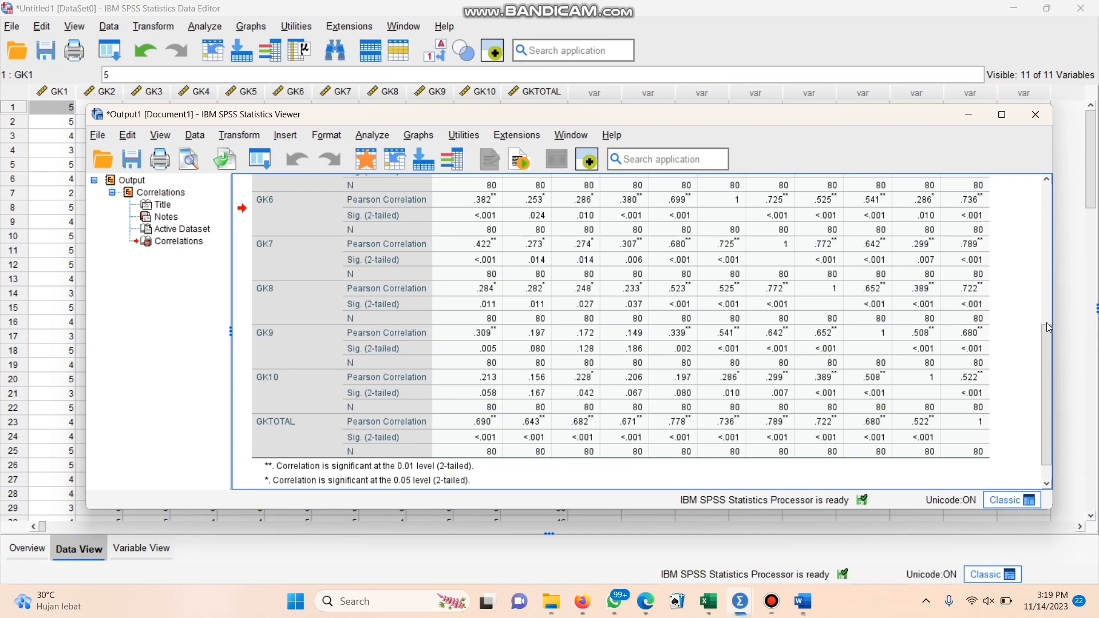
left_click_drag(1041, 344, 1030, 222)
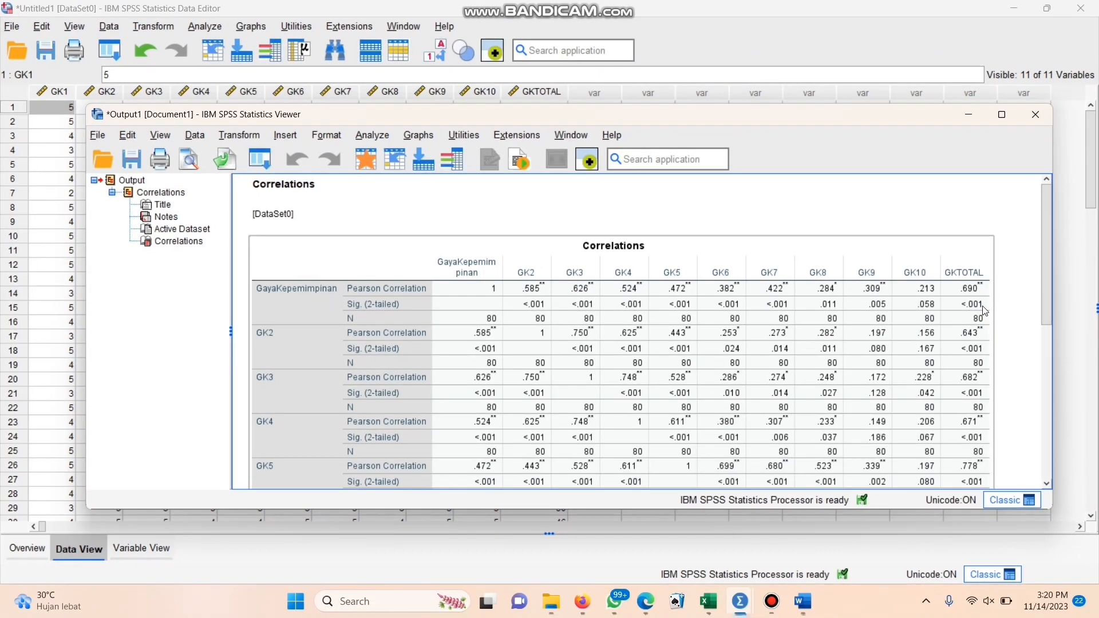
- Switch to the Excel workbook and look through the GK1 to GK10 scores and GKTotal for all 80 samples
left_click_drag(1046, 300, 1027, 332)
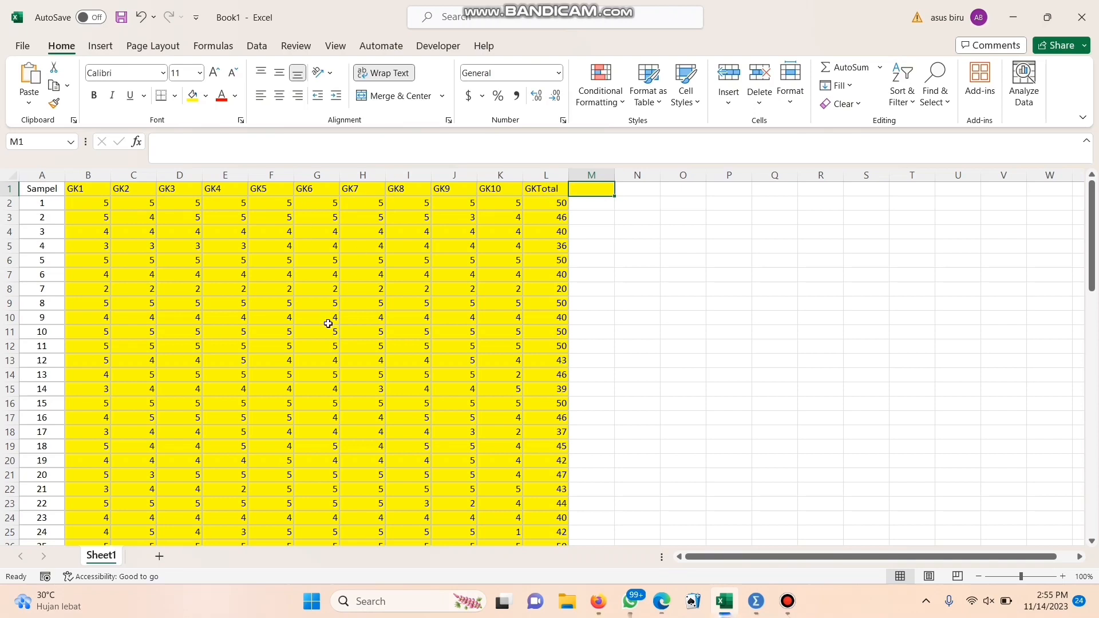
key("Down")
key("Down")
key("Down")
key("Down")
key("Down")
key("Down")
key("Down")
key("Down")
key("Down")
key("Down")
key("Down")
key("Down")
key("Down")
key("Down")
key("Down")
key("Down")
key("Down")
key("Down")
key("Down")
key("Down")
key("Down")
key("Down")
key("Down")
key("Down")
key("Down")
key("Down")
key("Down")
key("Down")
key("Down")
key("Down")
key("Down")
key("Down")
key("Down")
key("Down")
key("Down")
key("Down")
key("Down")
key("Down")
key("Down")
key("Down")
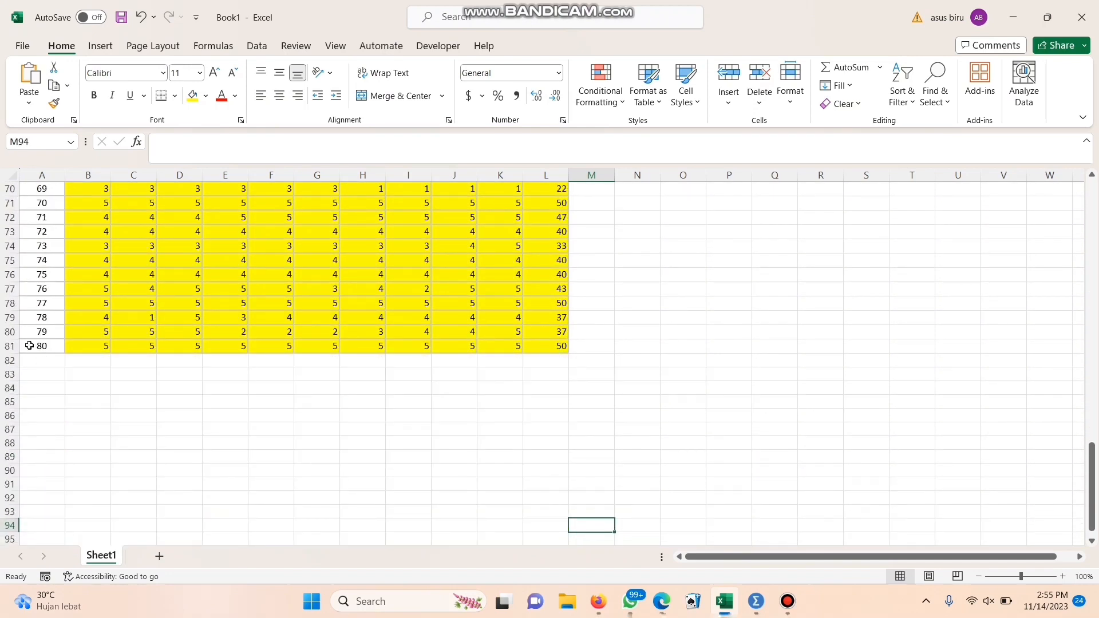
left_click(45, 335)
key("Up")
key("Up")
key("Up")
key("Up")
key("Up")
key("Up")
key("Up")
key("Up")
key("Up")
key("Up")
key("Up")
key("Up")
key("Up")
key("Up")
key("Up")
key("Up")
key("Up")
key("Up")
key("Up")
key("Up")
key("Up")
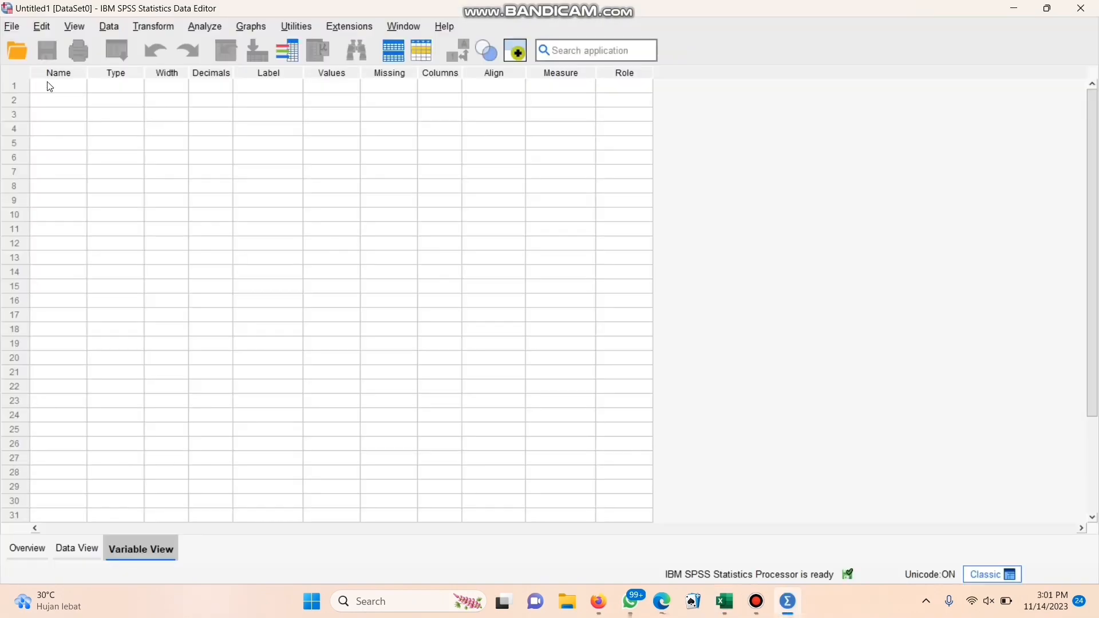
- Define ten variables named GK1 through GK10 in the variable definitions of the empty SPSS dataset
left_click(50, 76)
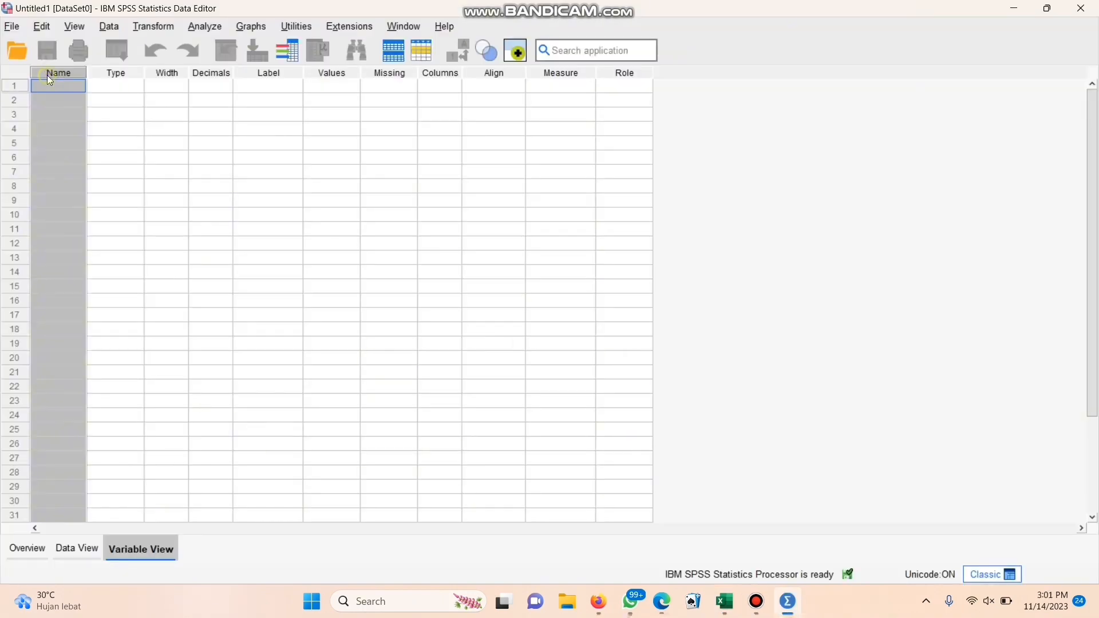
left_click(49, 87)
type("GK1")
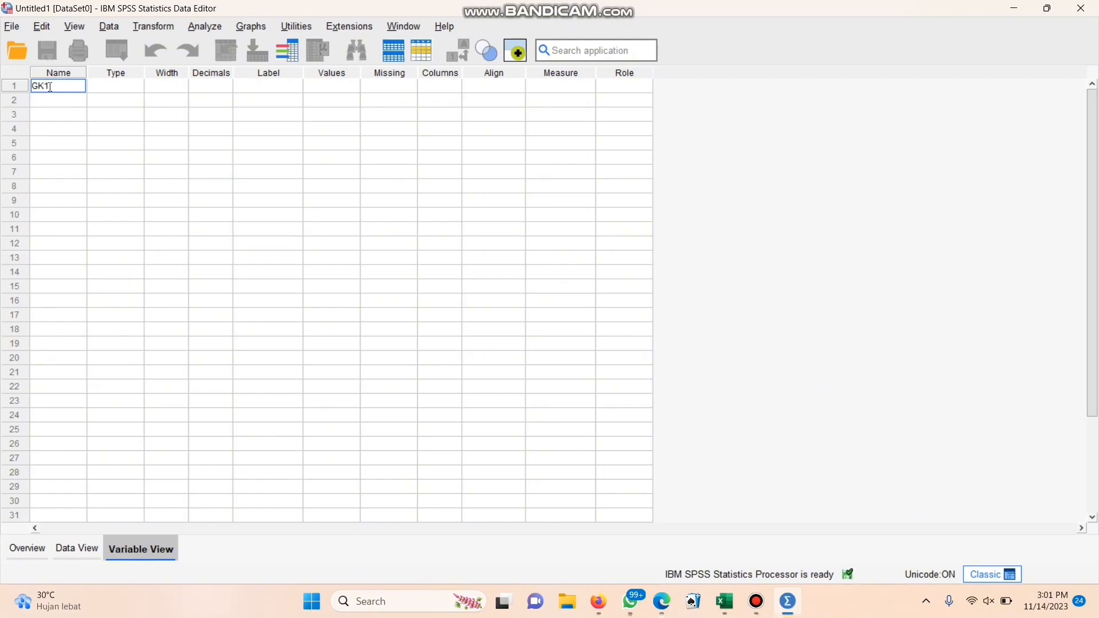
key("Return")
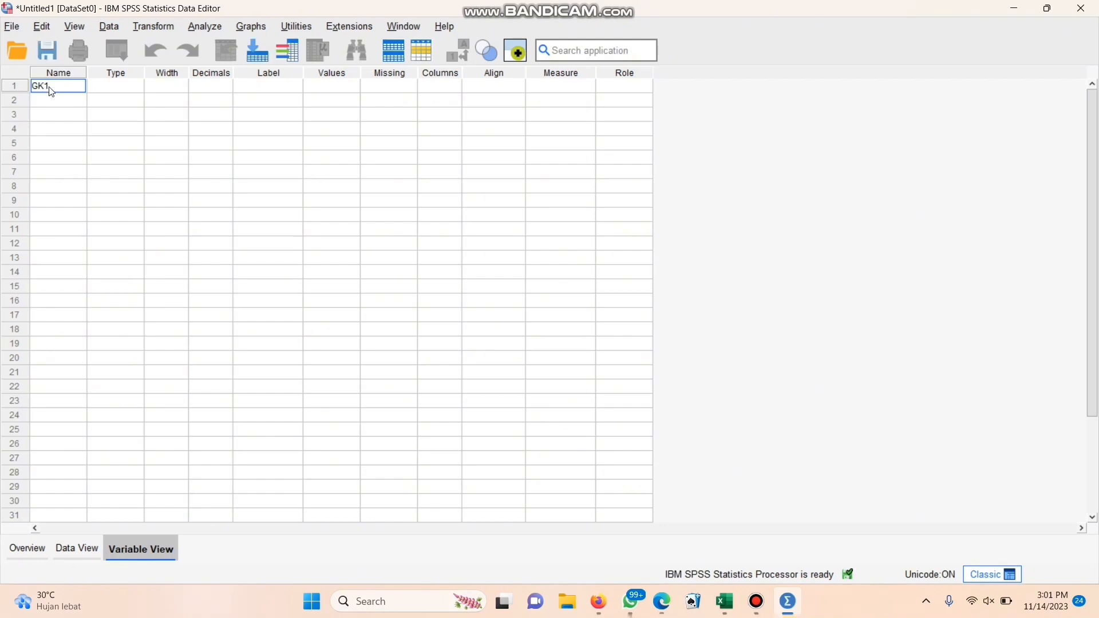
type("GK2")
key("Return")
type("GK3")
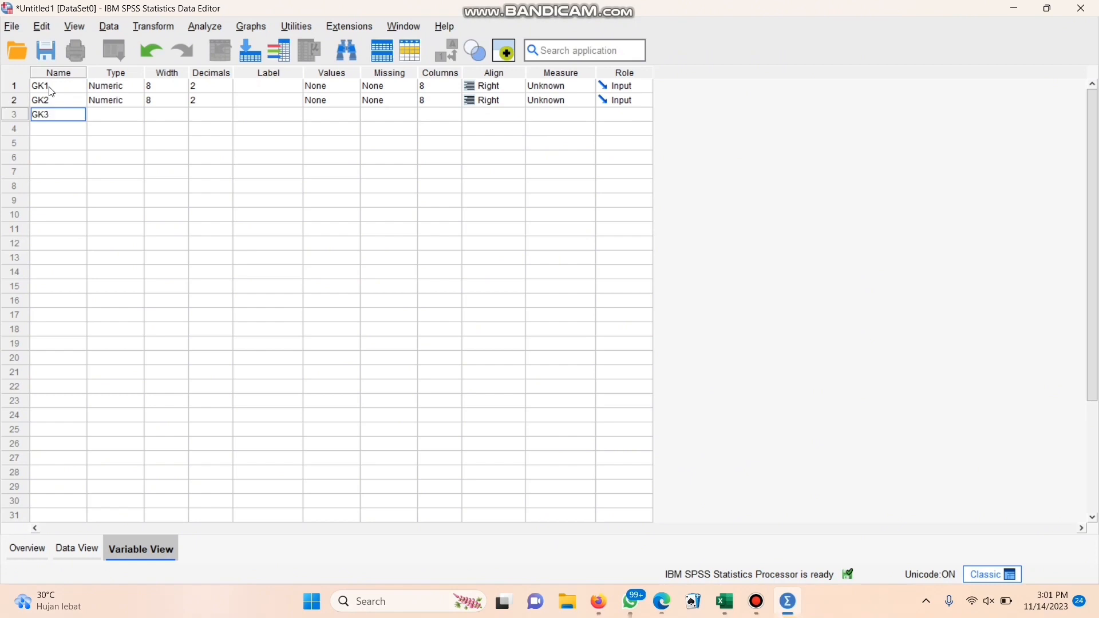
key("Return")
type("GK4")
key("Return")
type("GK5")
key("Return")
type("GK6")
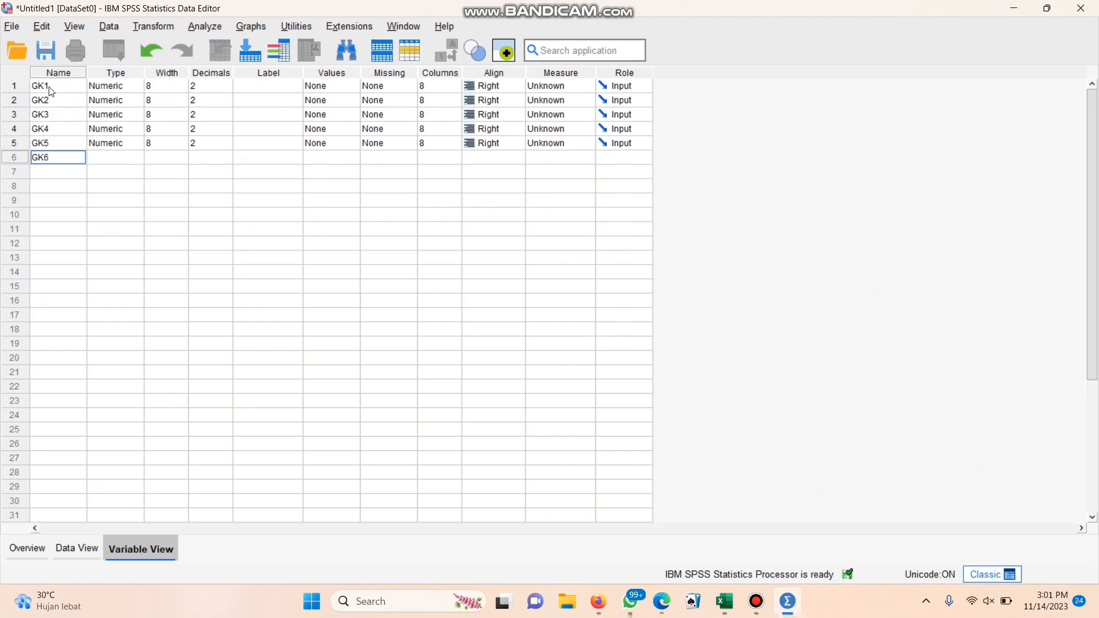
key("Return")
type("GK7")
key("Return")
type("GK8")
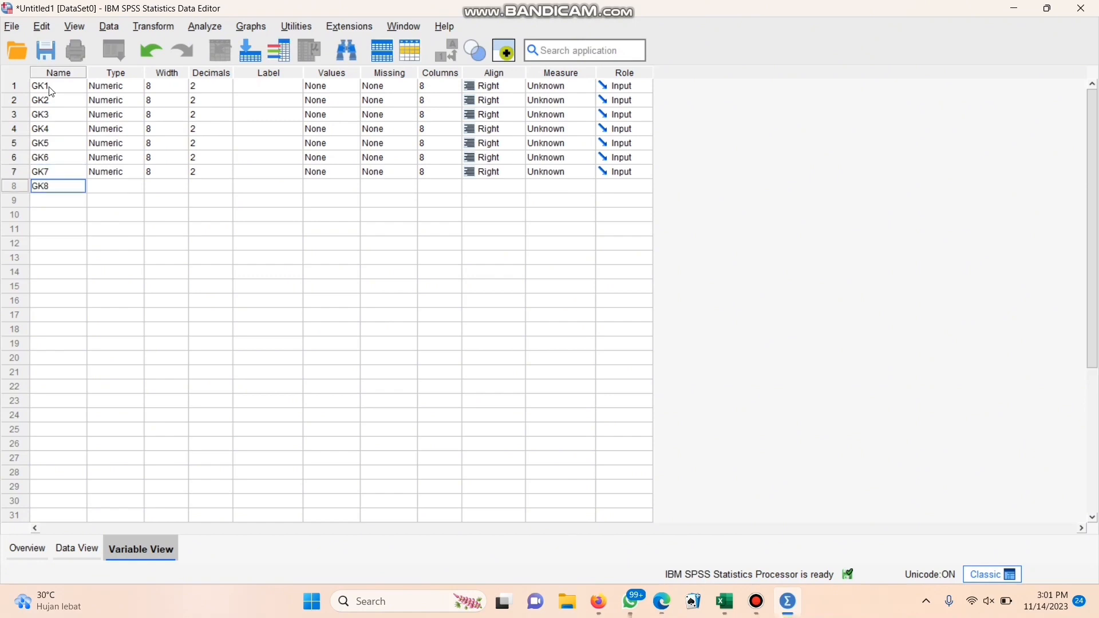
key("Return")
type("GK9")
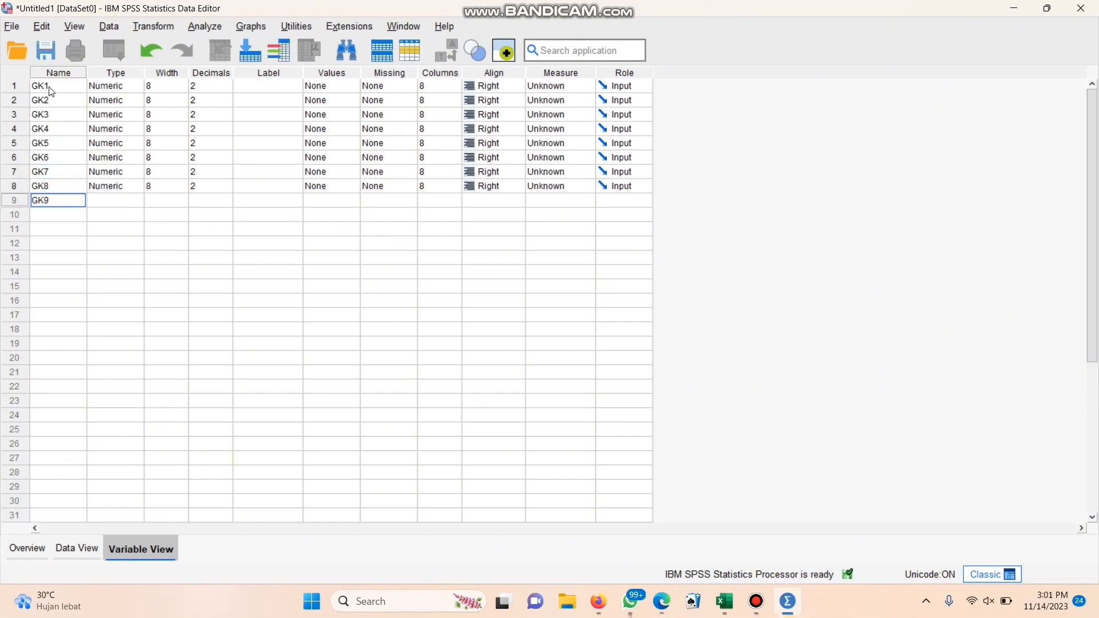
key("Return")
type("GK10")
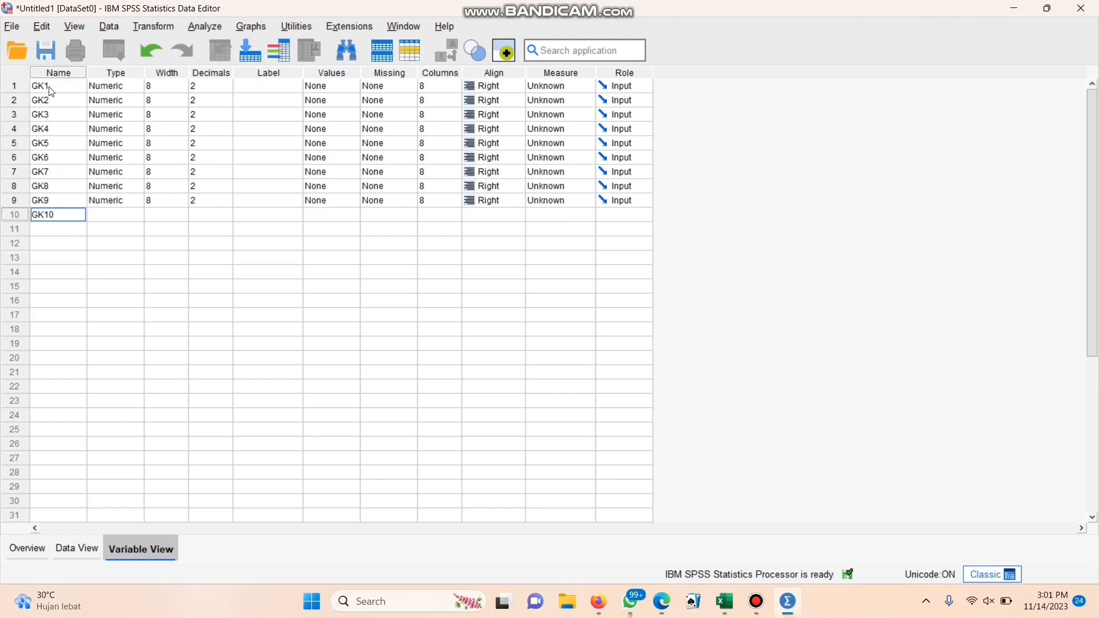
key("Return")
- Set the decimals of GK1 through GK10 to 0 and label GK1 as GayaKepemimpinan
left_click(51, 90)
left_click(211, 87)
double_click(228, 89)
left_click(227, 103)
left_click(227, 118)
left_click(228, 146)
left_click(228, 190)
left_click(228, 219)
double_click(227, 218)
left_click(268, 87)
type("GayaKepemimpinan")
- Set the measurement level of all ten variables, GK1 through GK10, to Scale
left_click(602, 86)
left_click(585, 101)
left_click(602, 100)
left_click(597, 117)
left_click(561, 130)
left_click(595, 144)
left_click(595, 158)
left_click(595, 173)
left_click(595, 186)
left_click(596, 201)
left_click(594, 215)
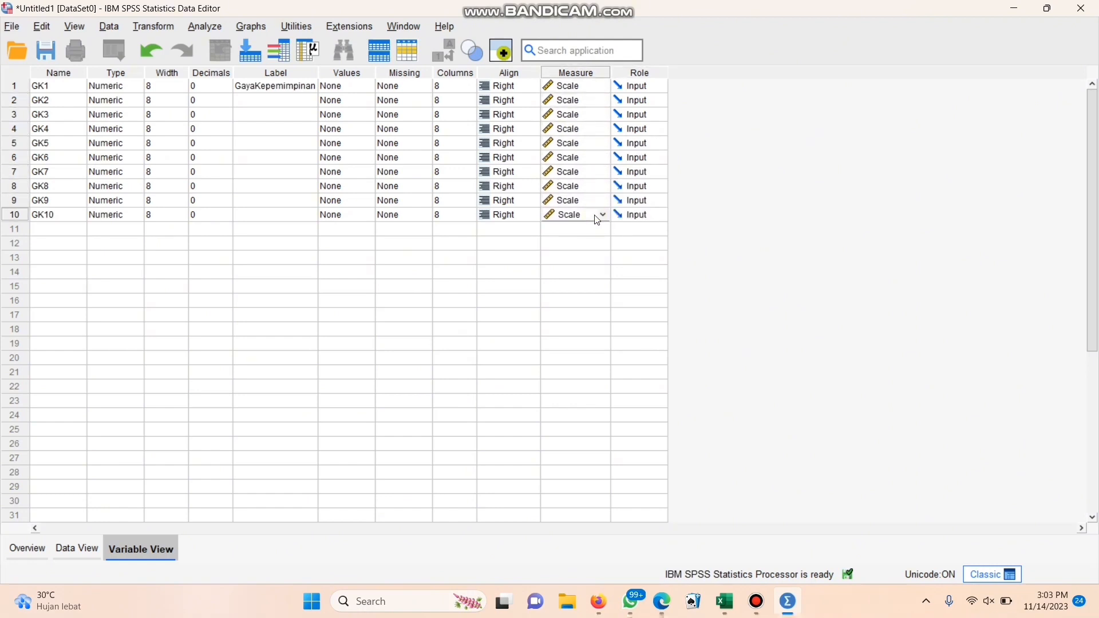
- Set up a Reliability Analysis on the dataset with GK1 through GK10 as its items
left_click(79, 549)
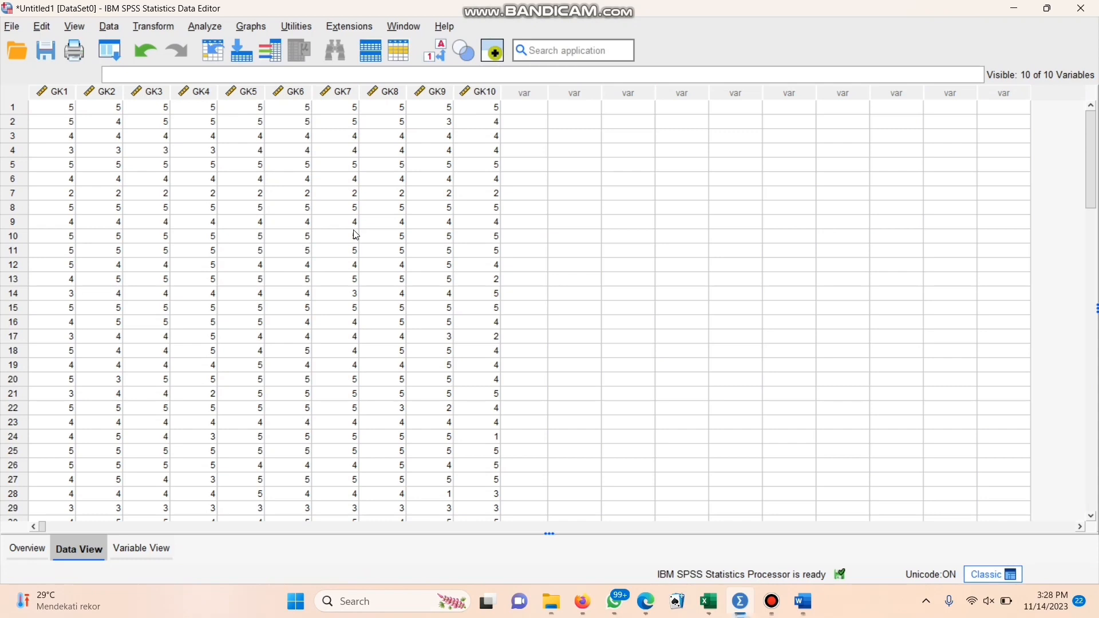
left_click(219, 23)
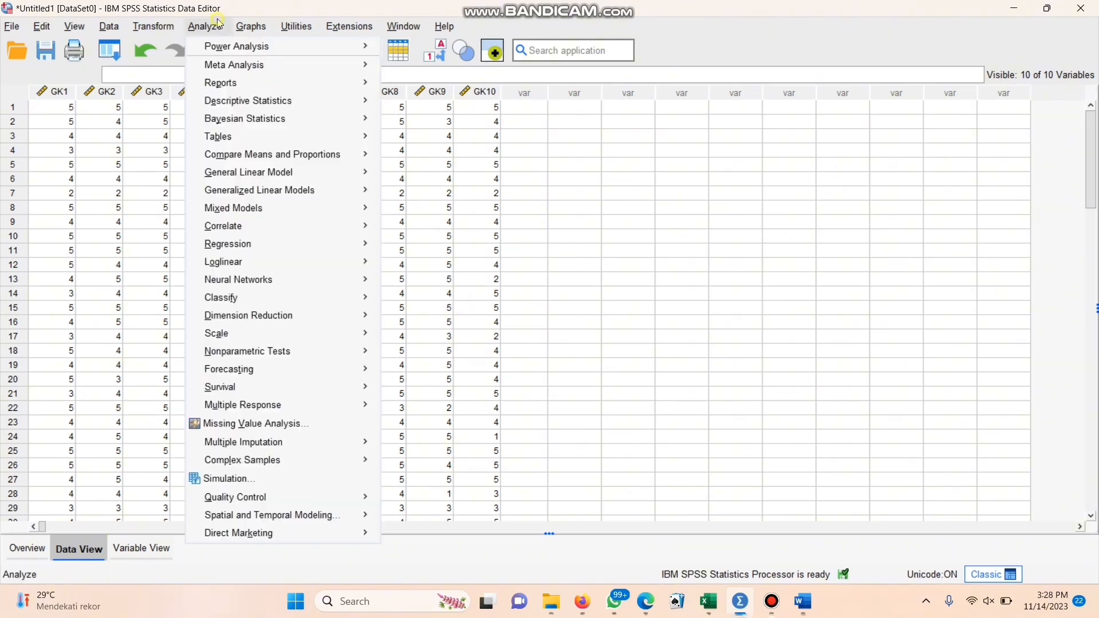
mouse_move(209, 334)
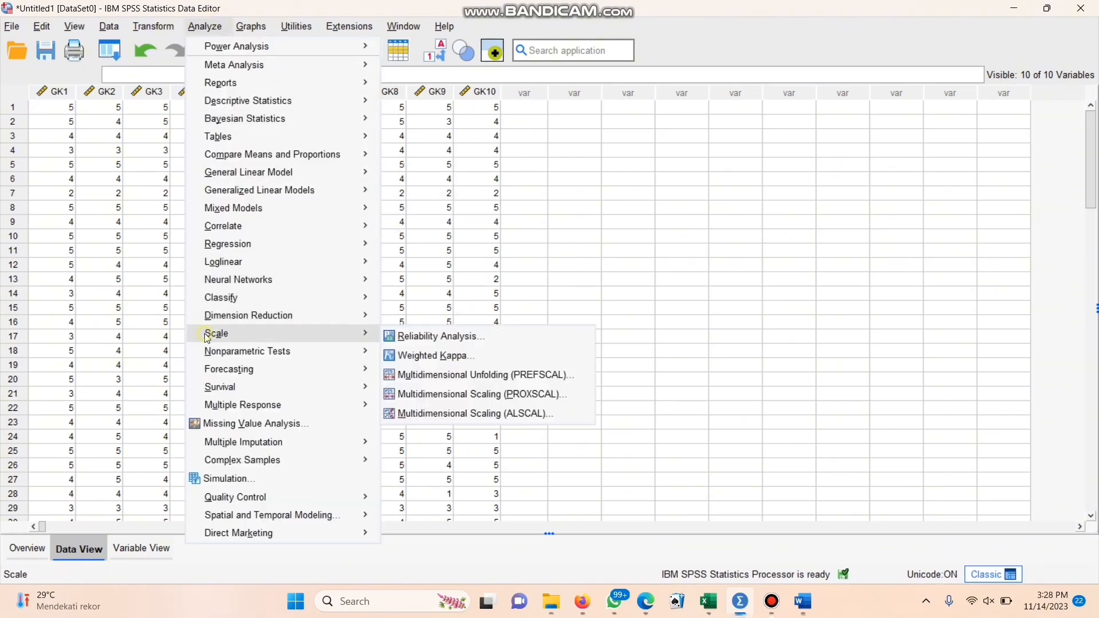
left_click(405, 342)
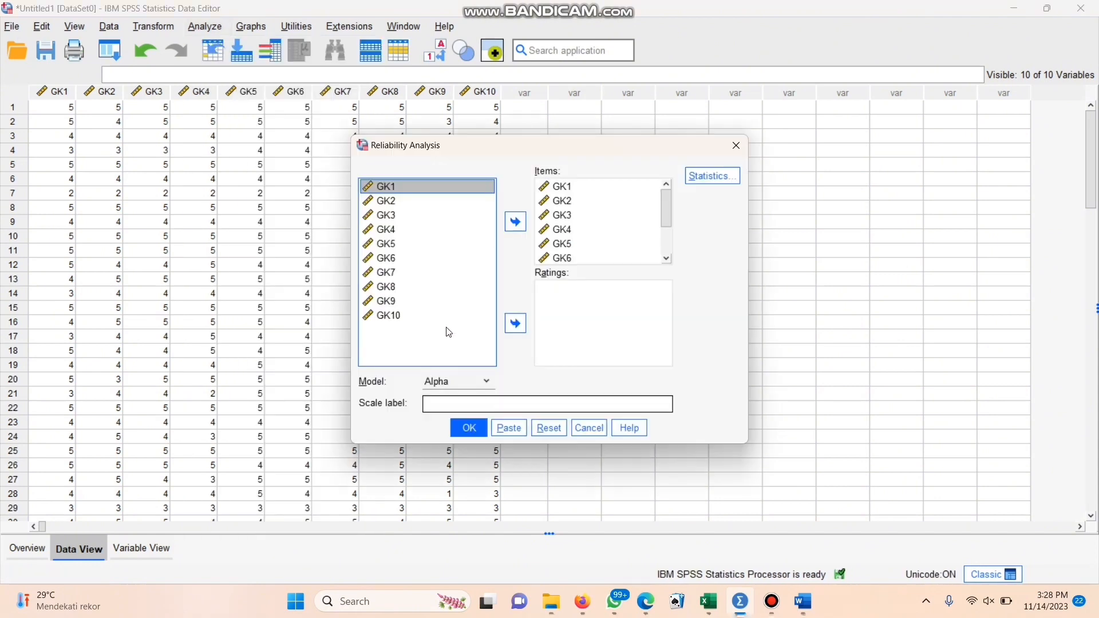
left_click(449, 333, "shift")
left_click(516, 222)
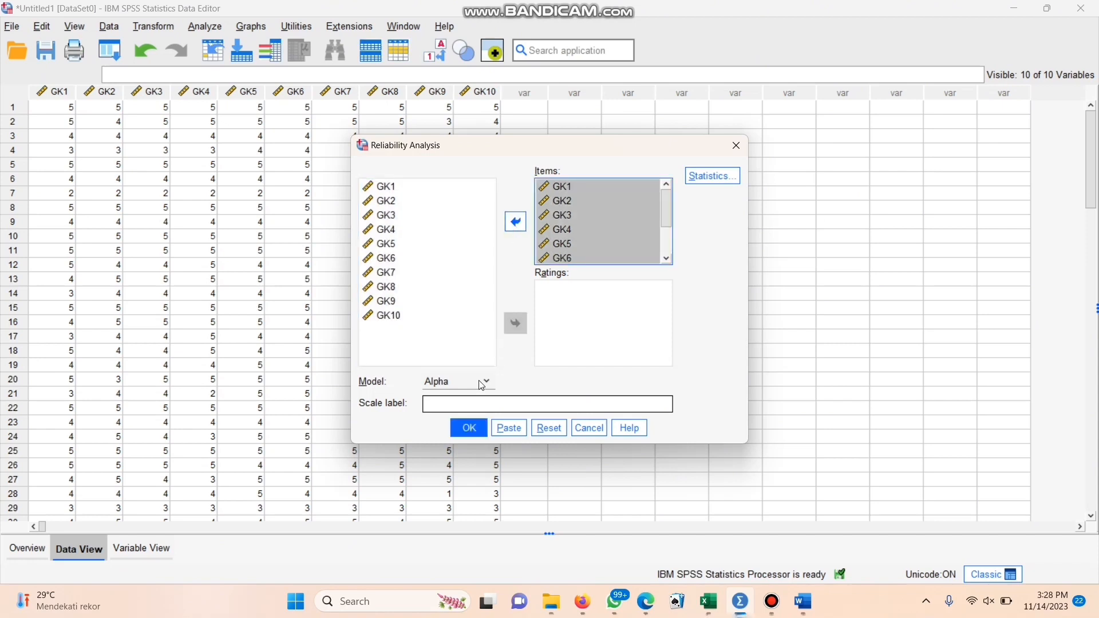
- Keep the Scale if item deleted statistic and run the reliability analysis with the Alpha model
left_click(713, 180)
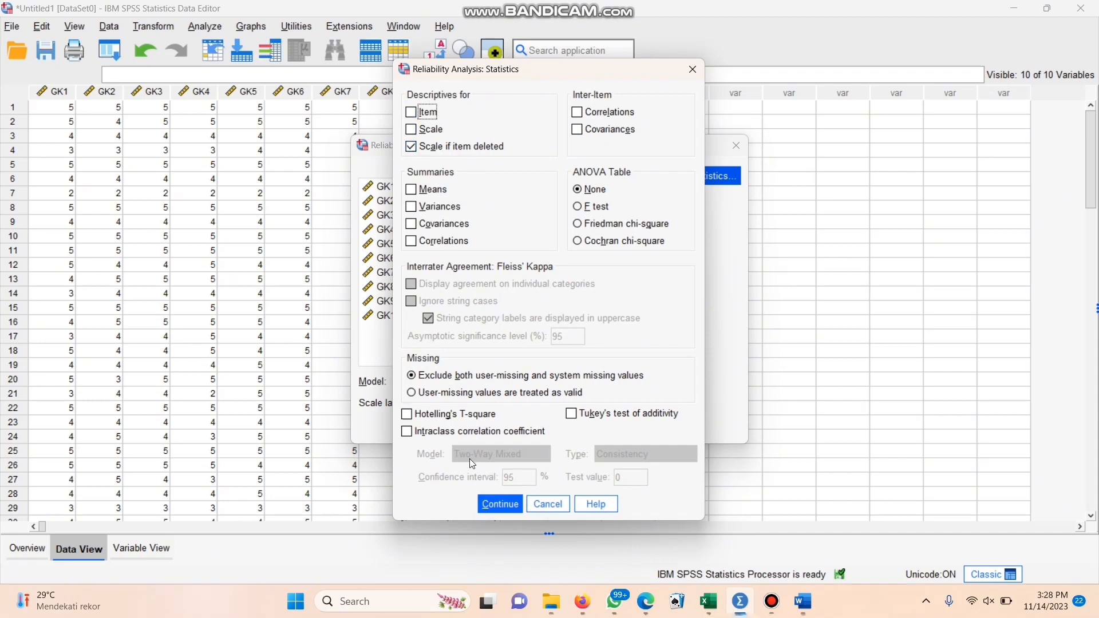
left_click(499, 504)
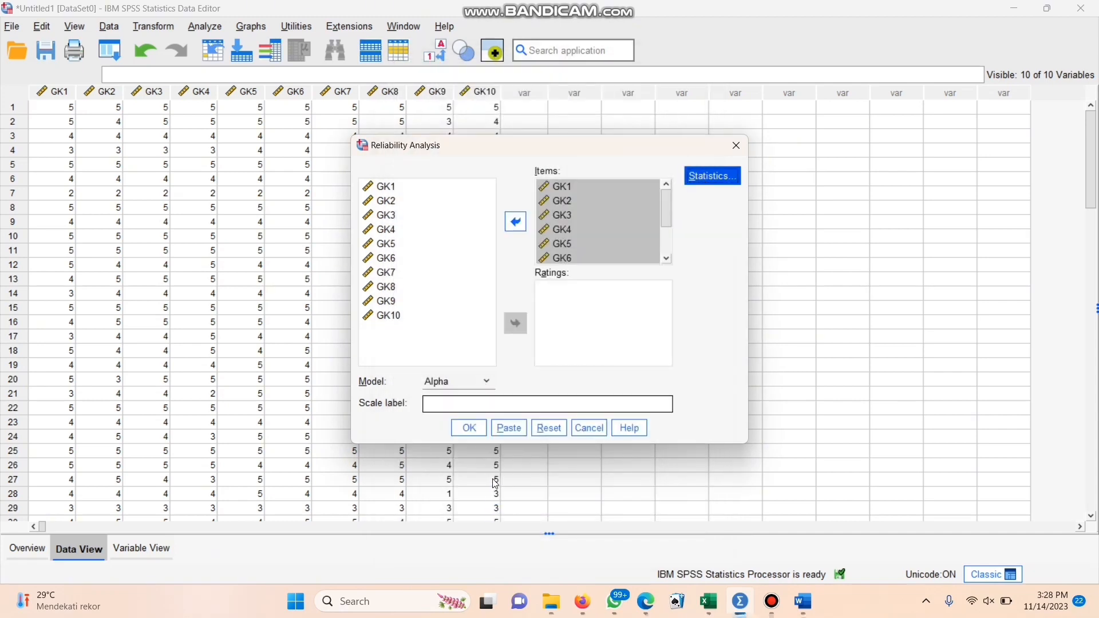
left_click(474, 431)
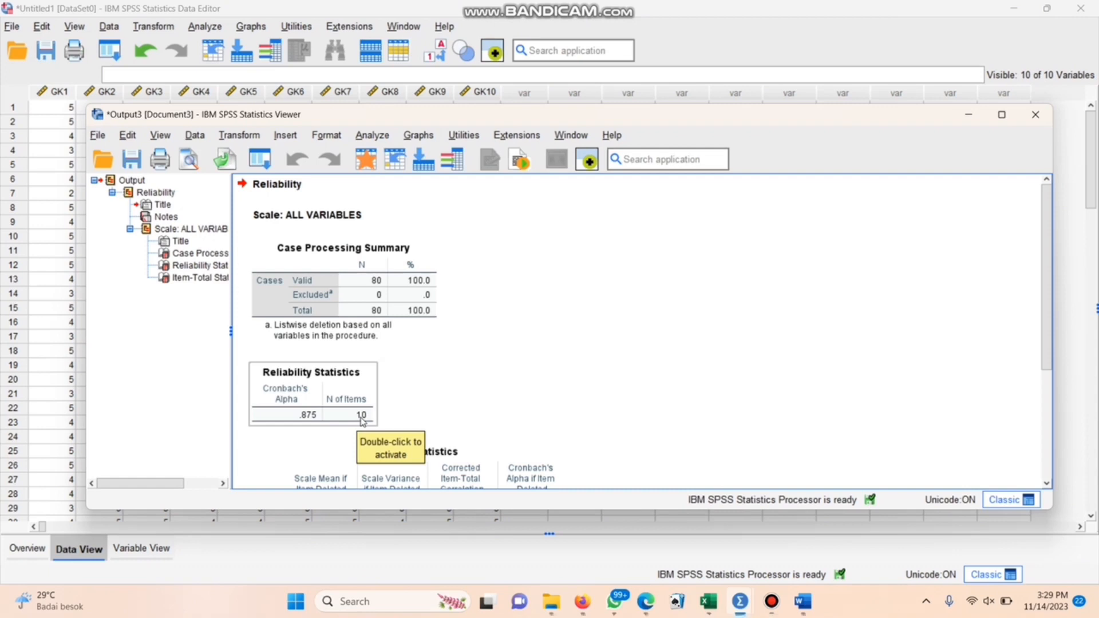
left_click(568, 417)
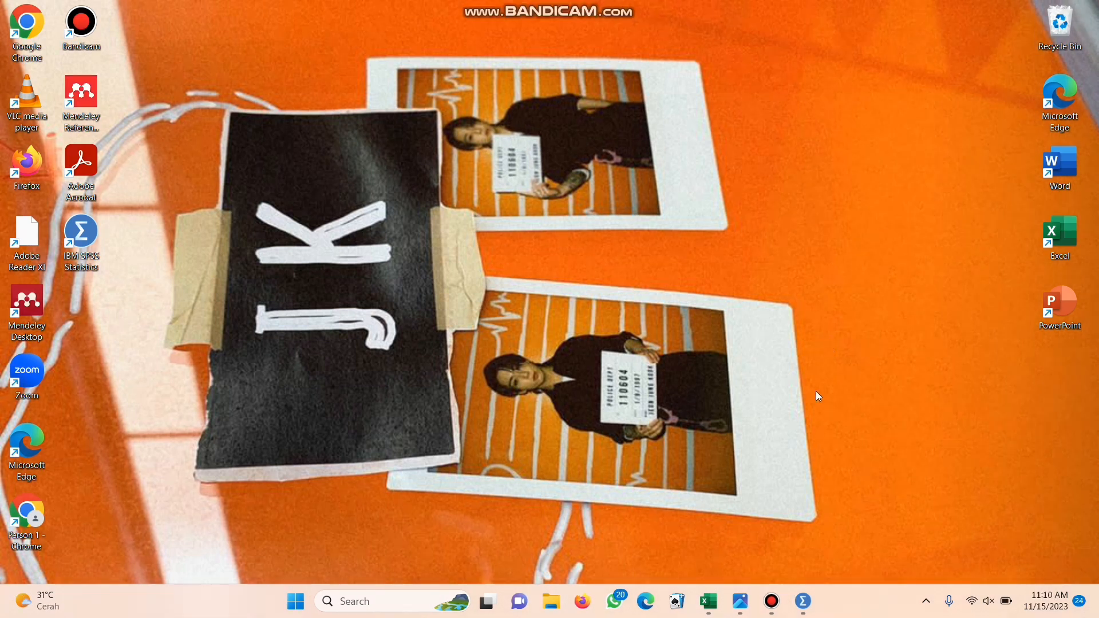
- Switch to the empty SPSS dataset and define its first variable with the name x1
left_click(804, 602)
left_click(803, 602)
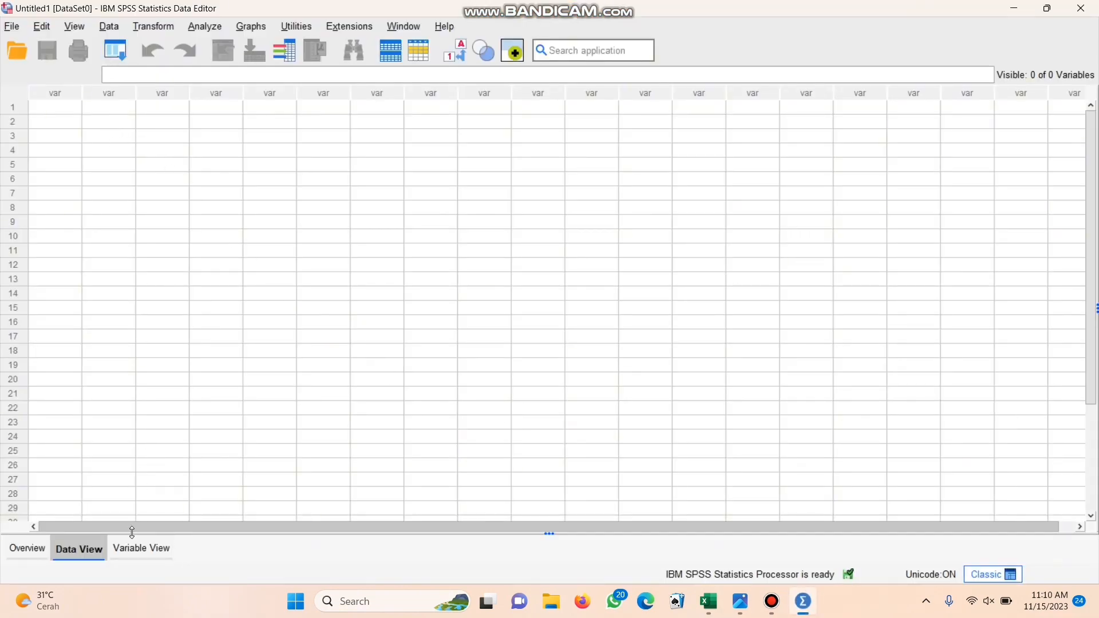
left_click(141, 549)
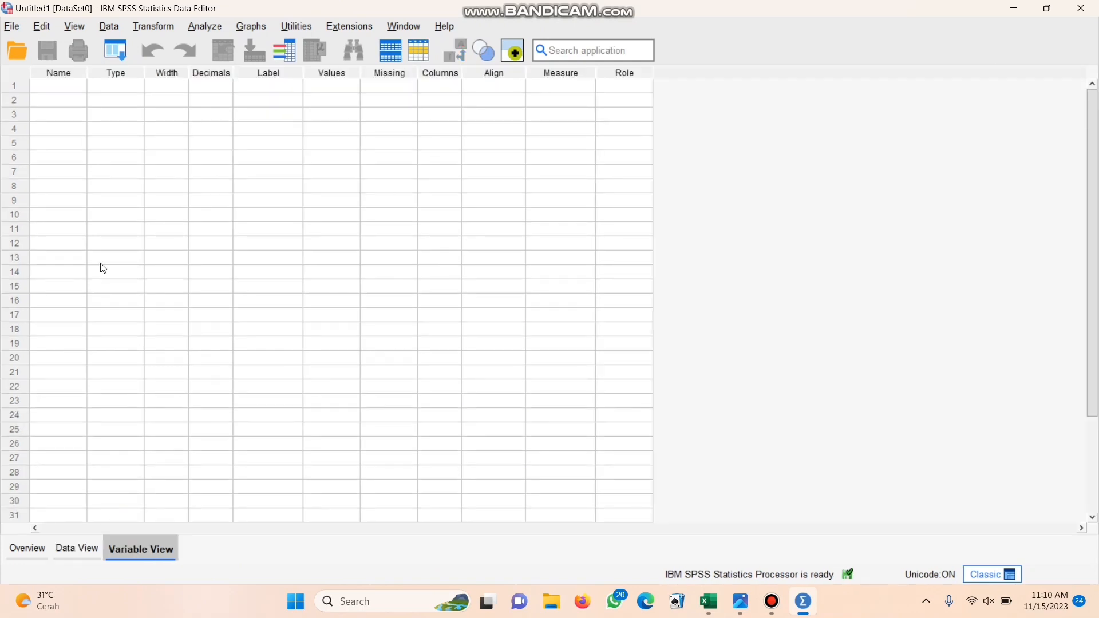
left_click(73, 87)
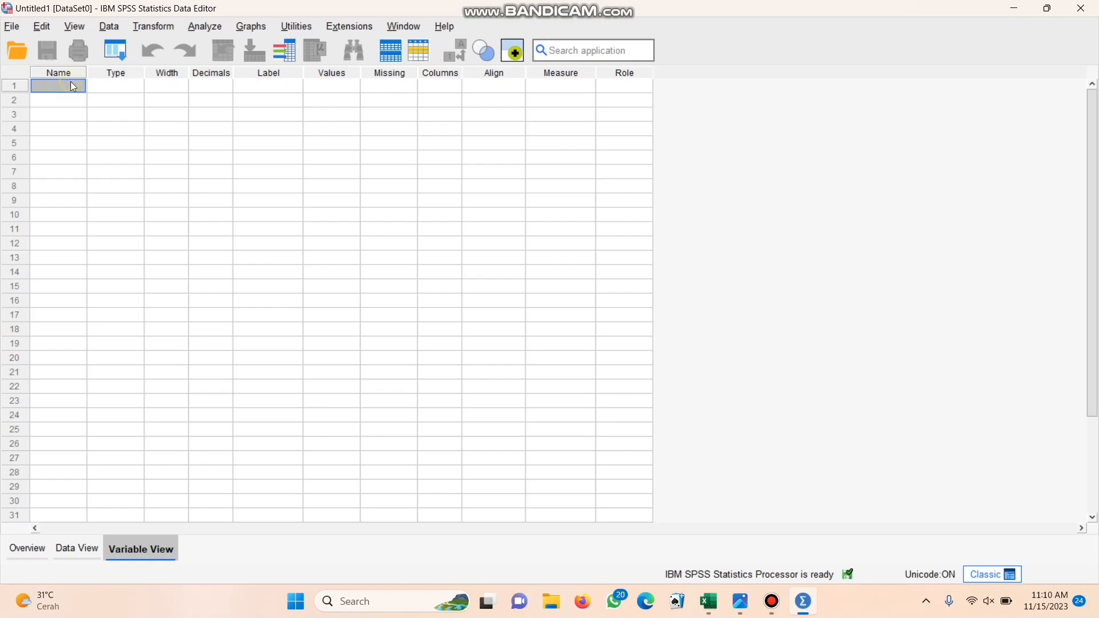
type("x1")
key("Return")
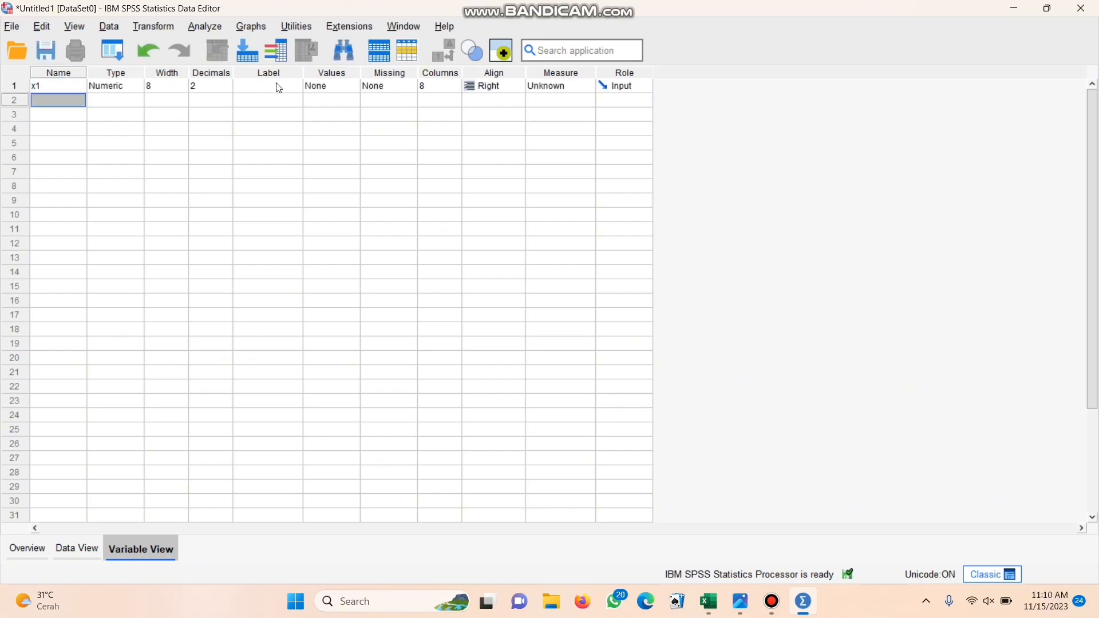
- Check the research title in the data statistik workbook in Excel, and label x1 as motivasi in SPSS
left_click(278, 85)
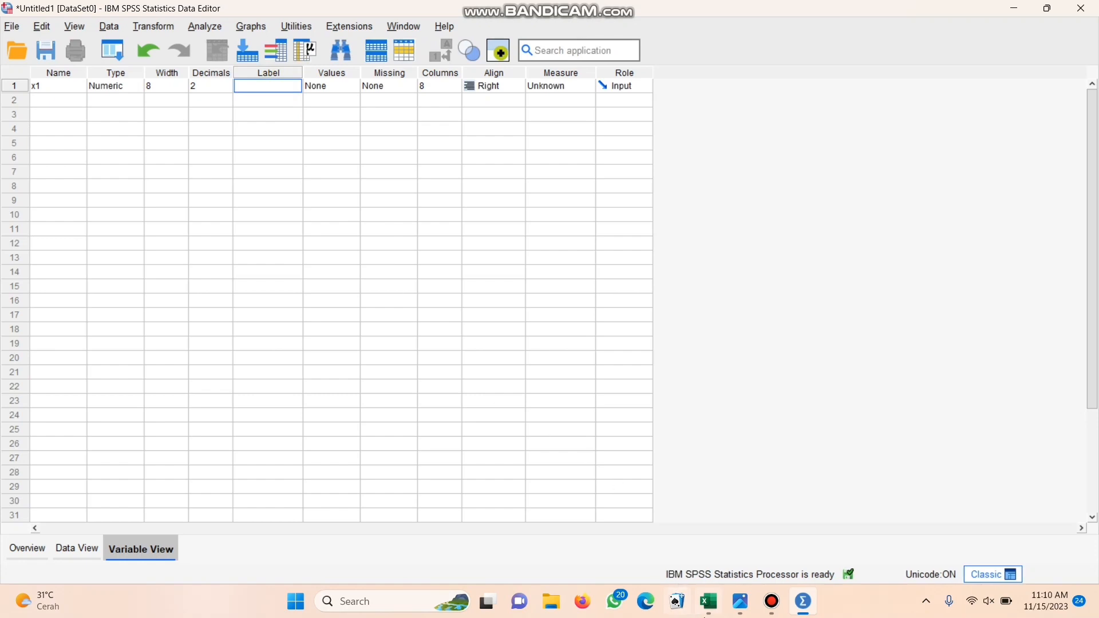
mouse_move(706, 617)
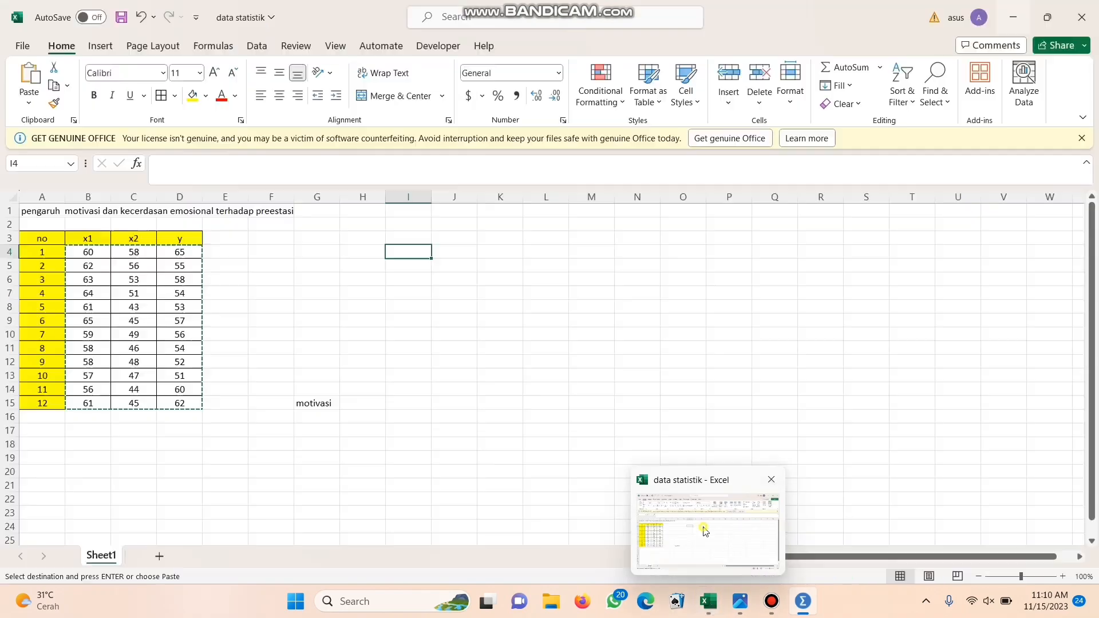
left_click(703, 527)
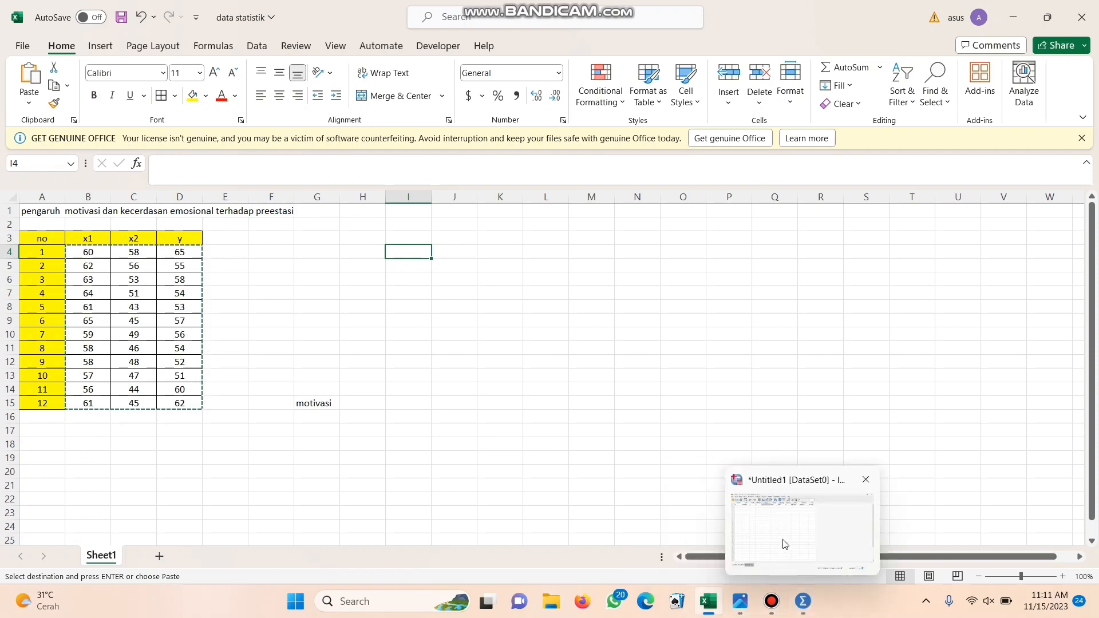
left_click(784, 543)
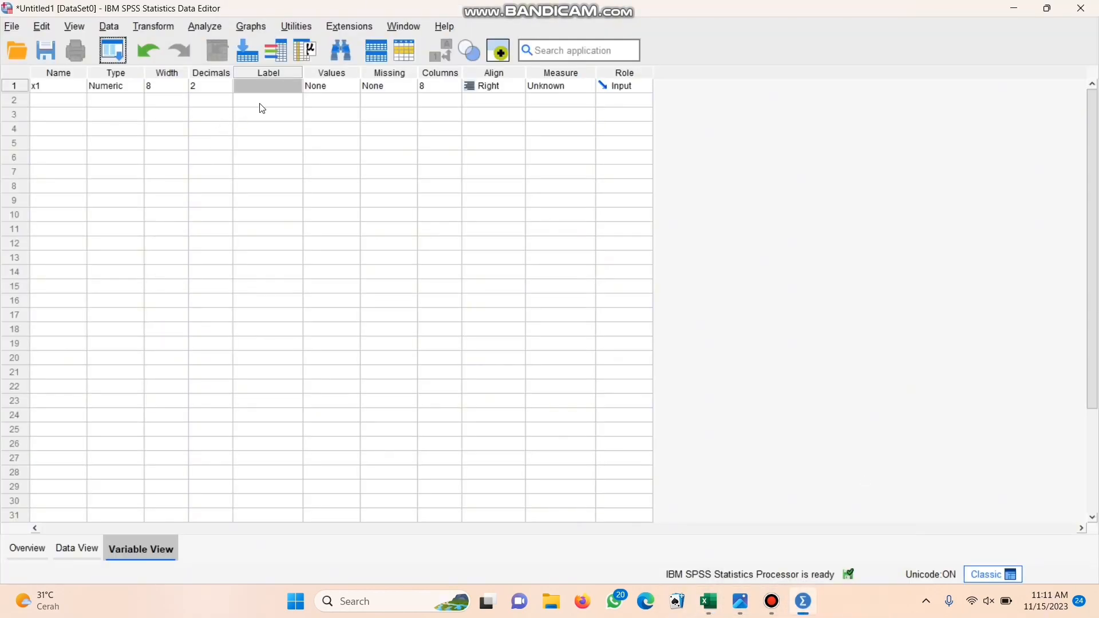
left_click(266, 76)
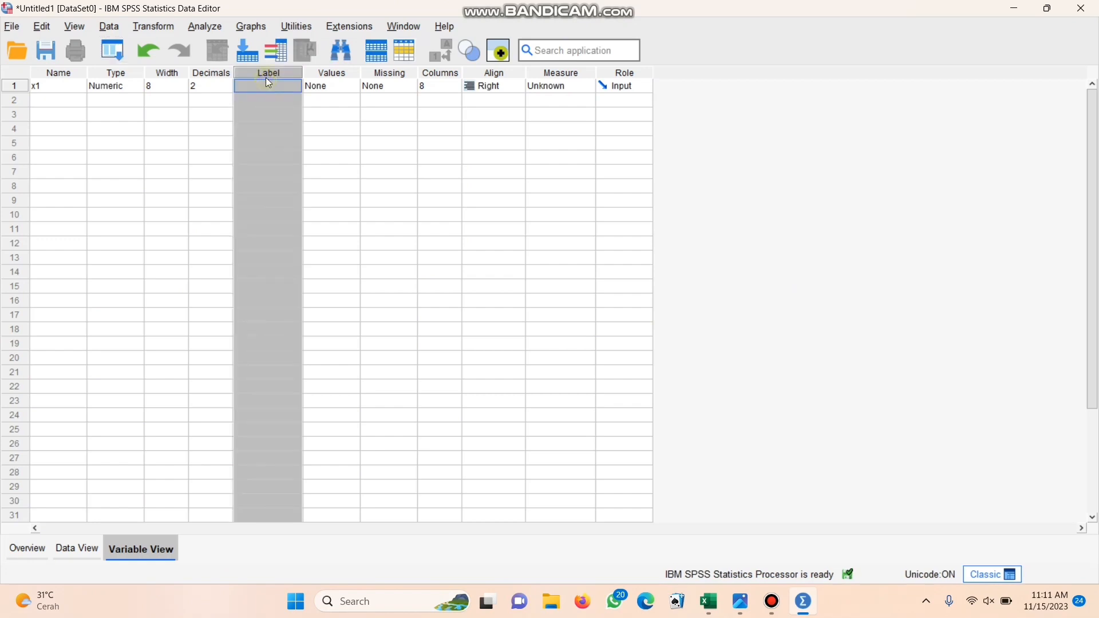
left_click(275, 88)
type("m")
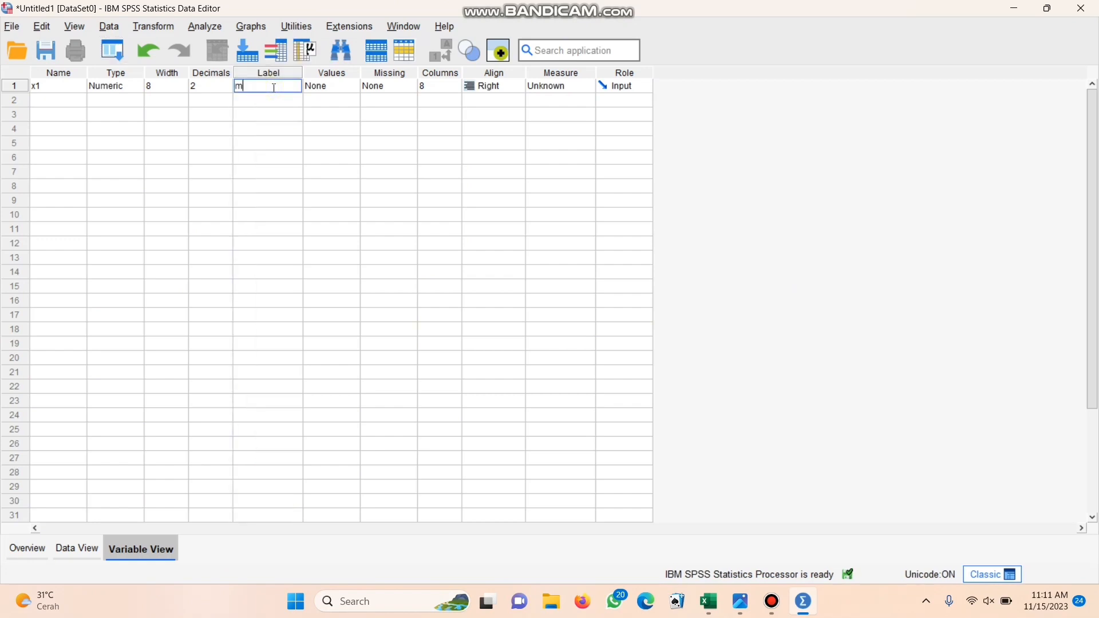
type("otivasi")
- Add a second variable named x2 with the label kecerdasan emosional
left_click(66, 99)
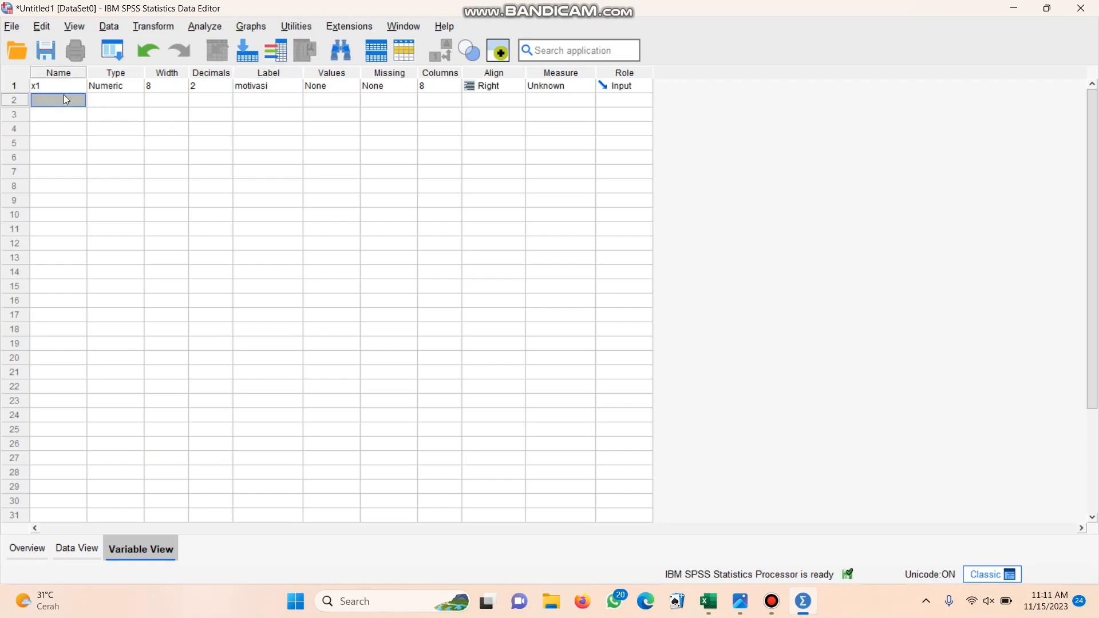
type("x2")
left_click(264, 100)
type("kecerdasan emosional")
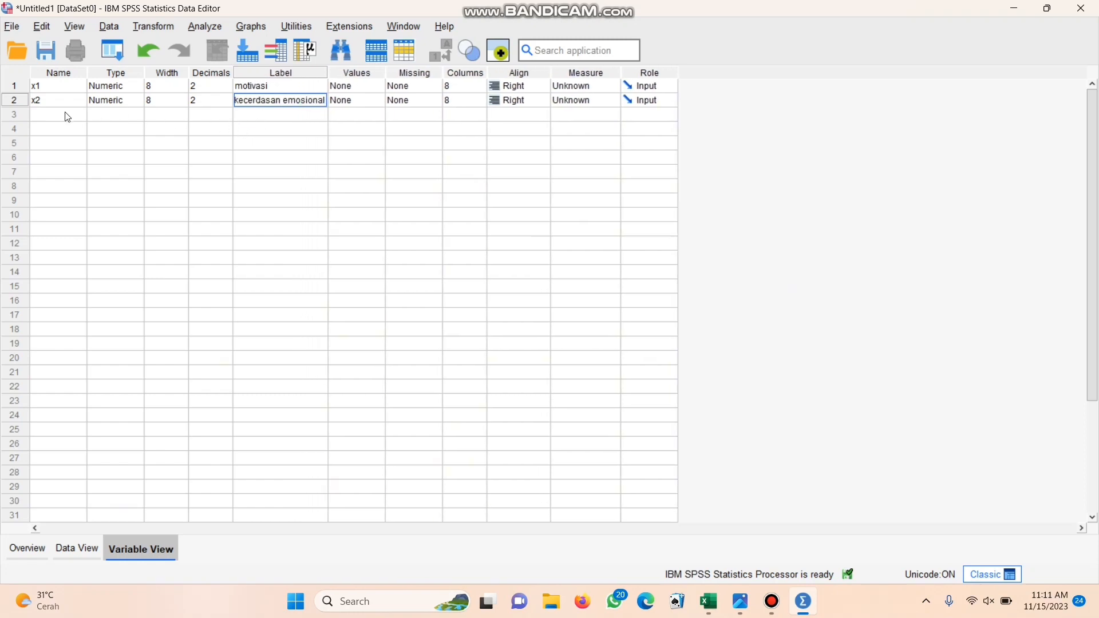
- Add a third variable named y with the label prestasi
left_click(67, 117)
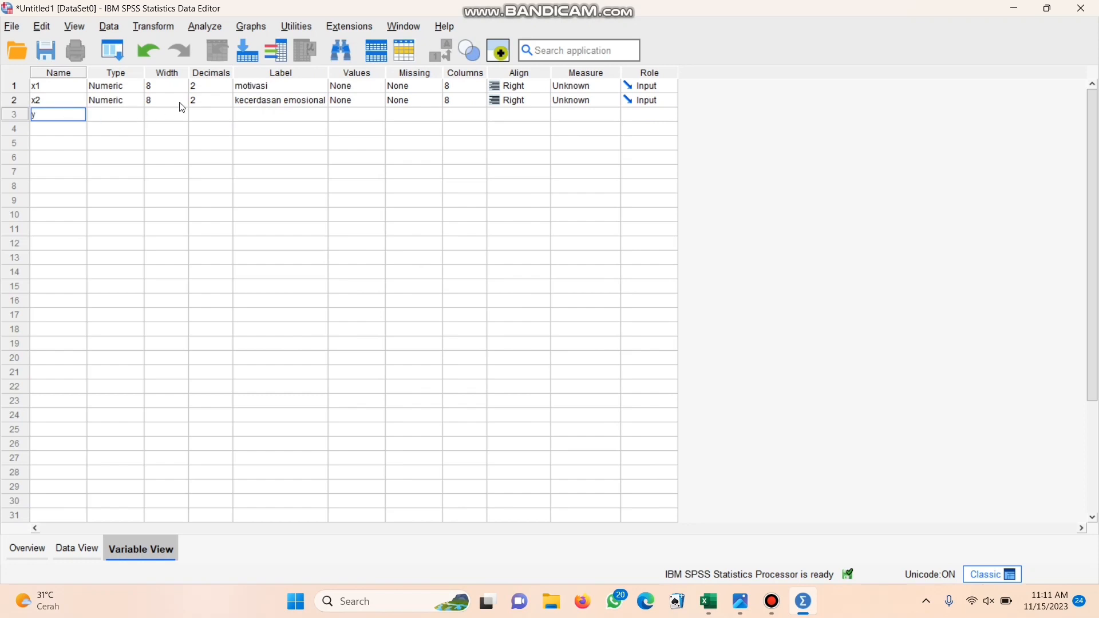
left_click(249, 113)
type("p")
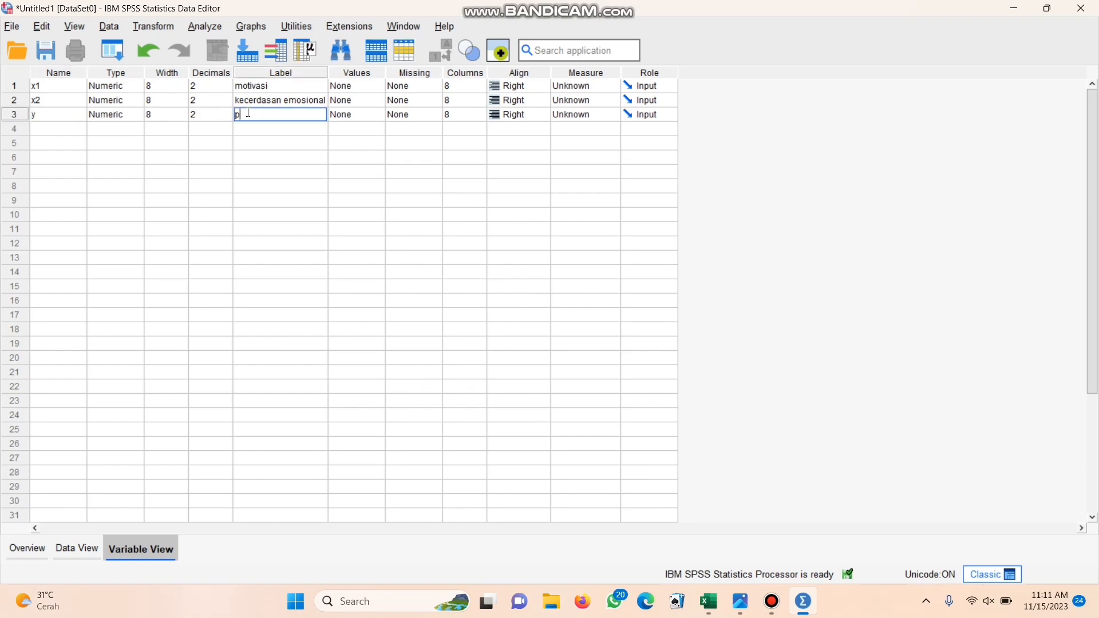
type("restasi")
left_click(304, 301)
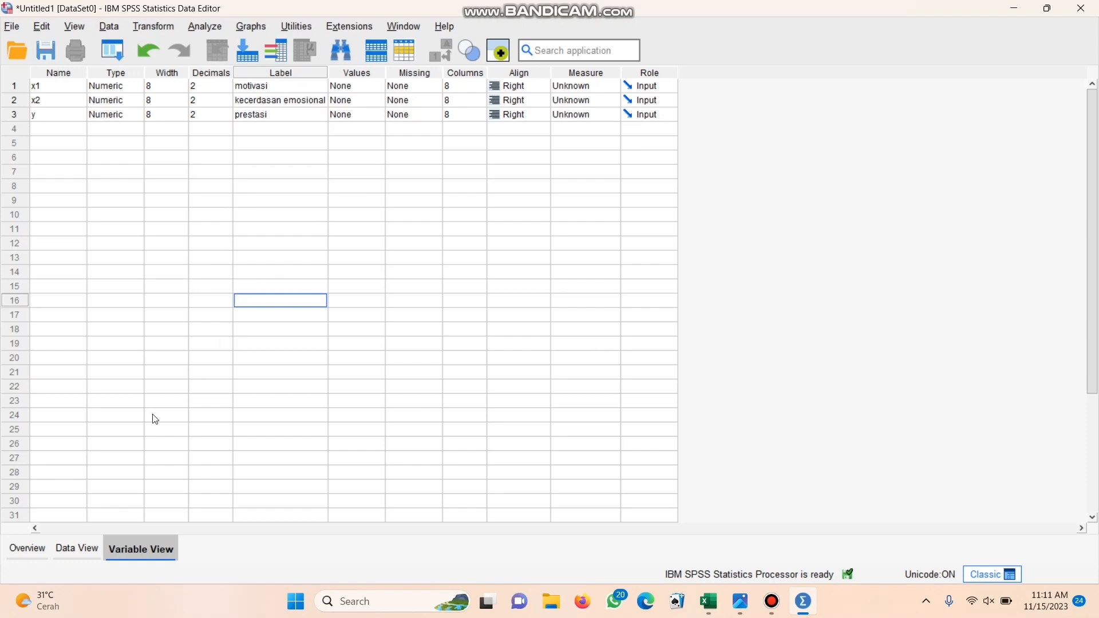
- Show the empty data grid in SPSS, and copy the x1, x2 and y scores B4:D15 from the data statistik workbook in Excel
left_click(77, 554)
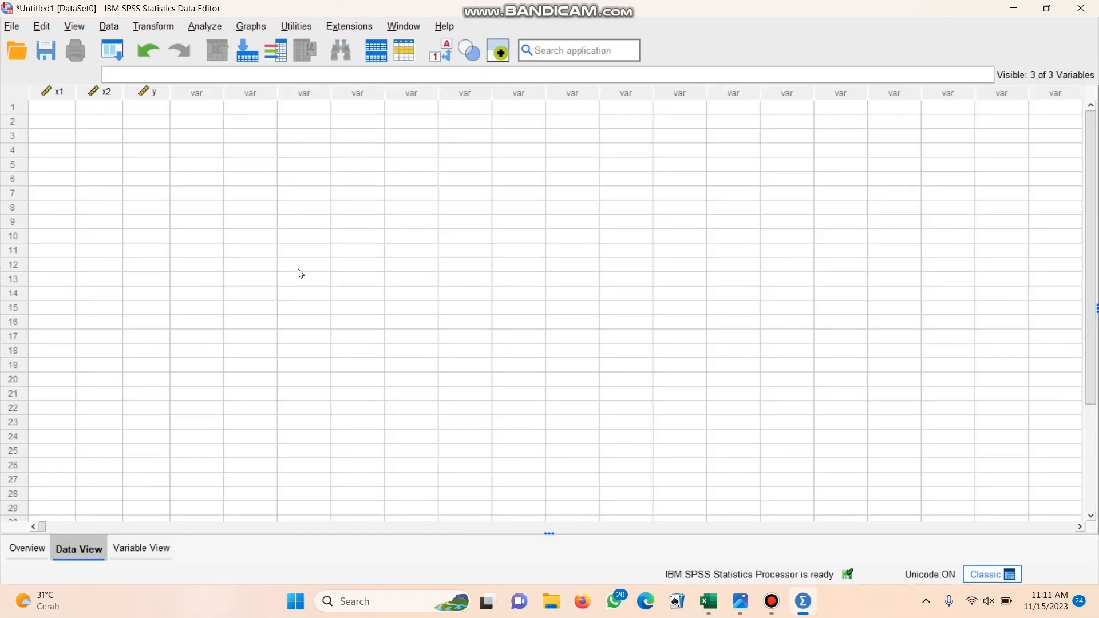
left_click(708, 601)
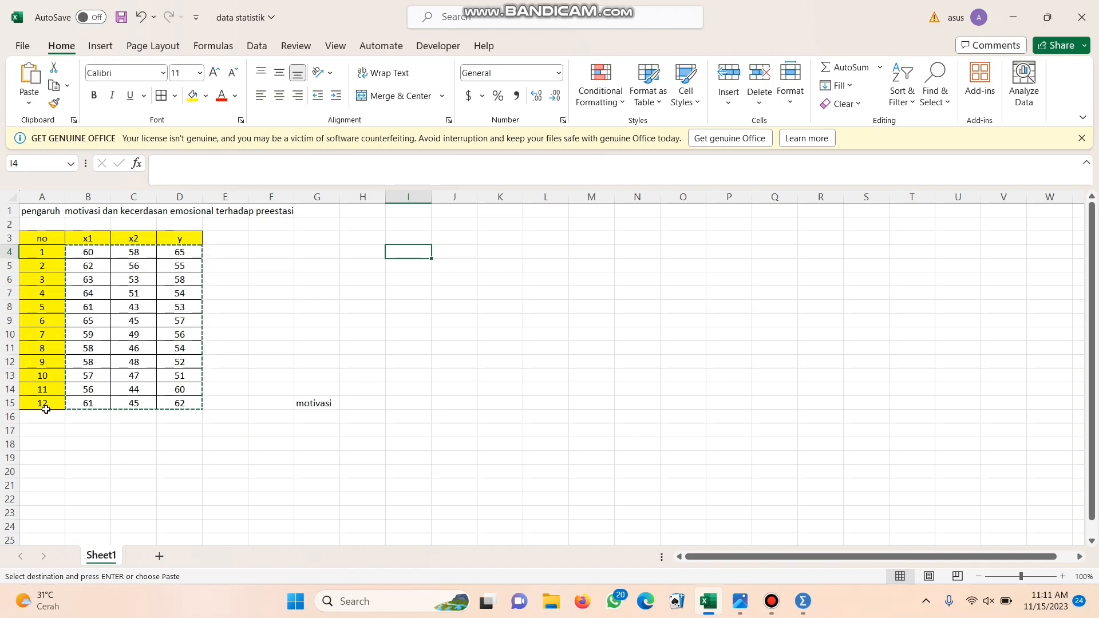
left_click_drag(95, 252, 193, 411)
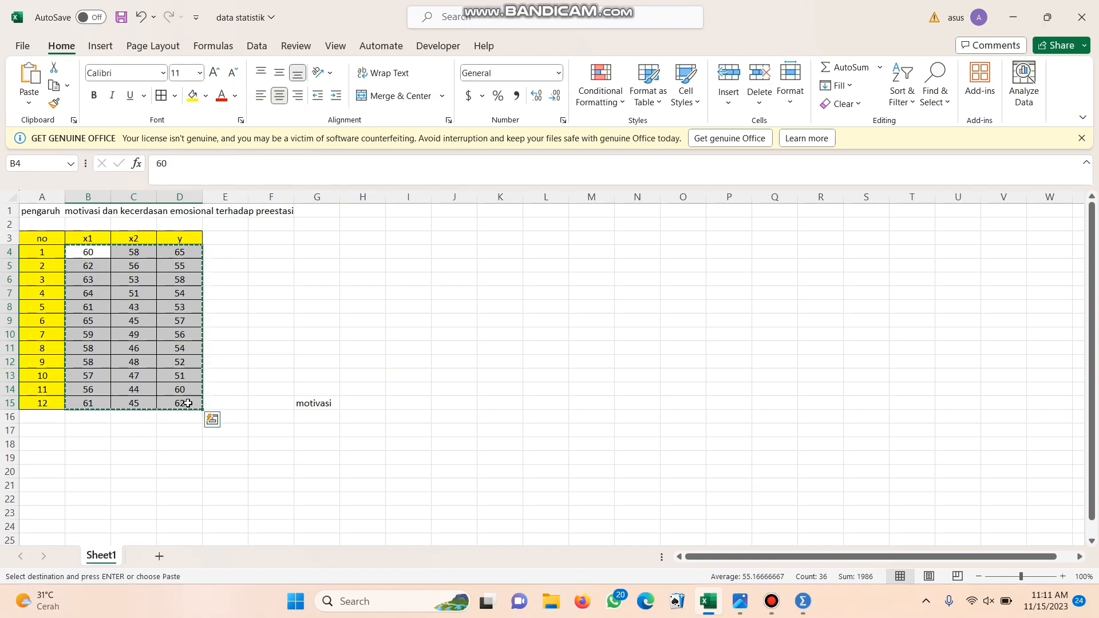
right_click(184, 393)
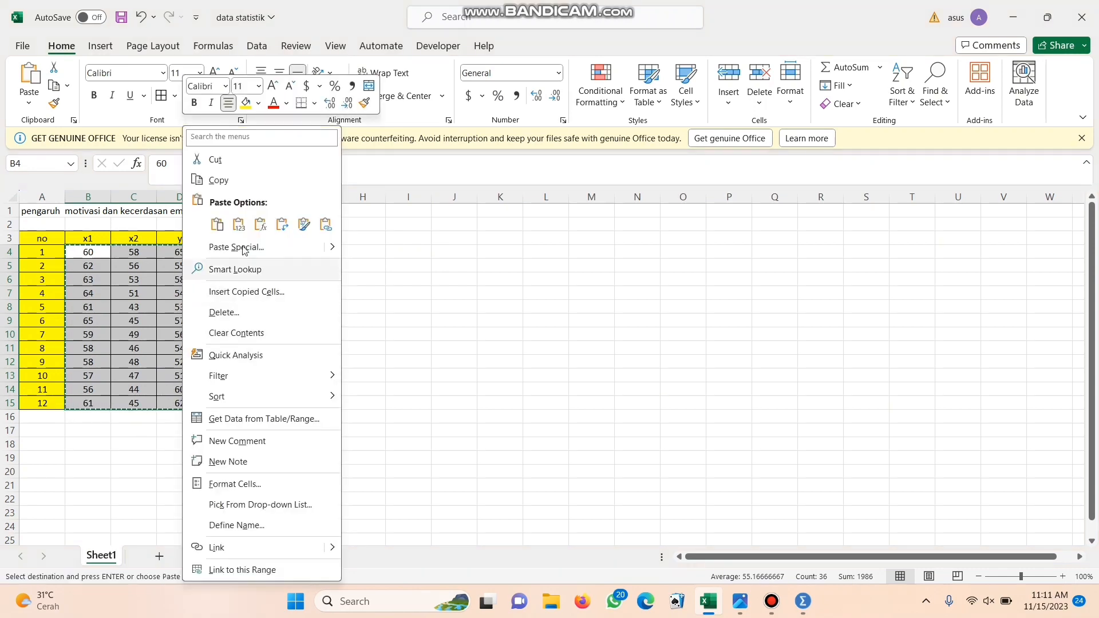
left_click(228, 179)
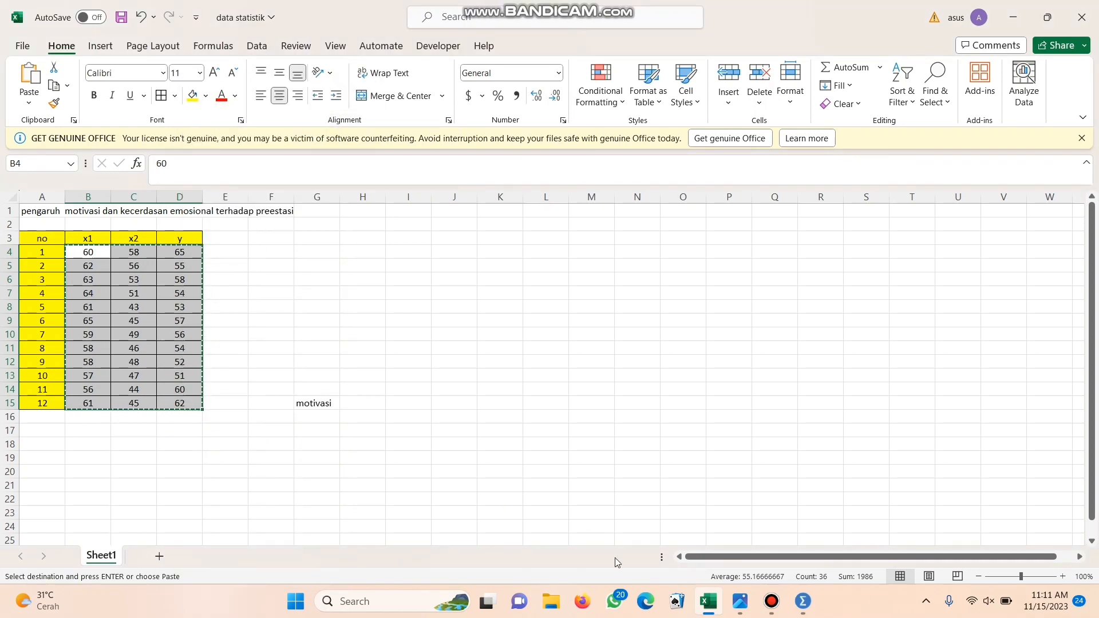
- Return to the SPSS dataset and paste the copied scores starting at the first case of x1
left_click(793, 542)
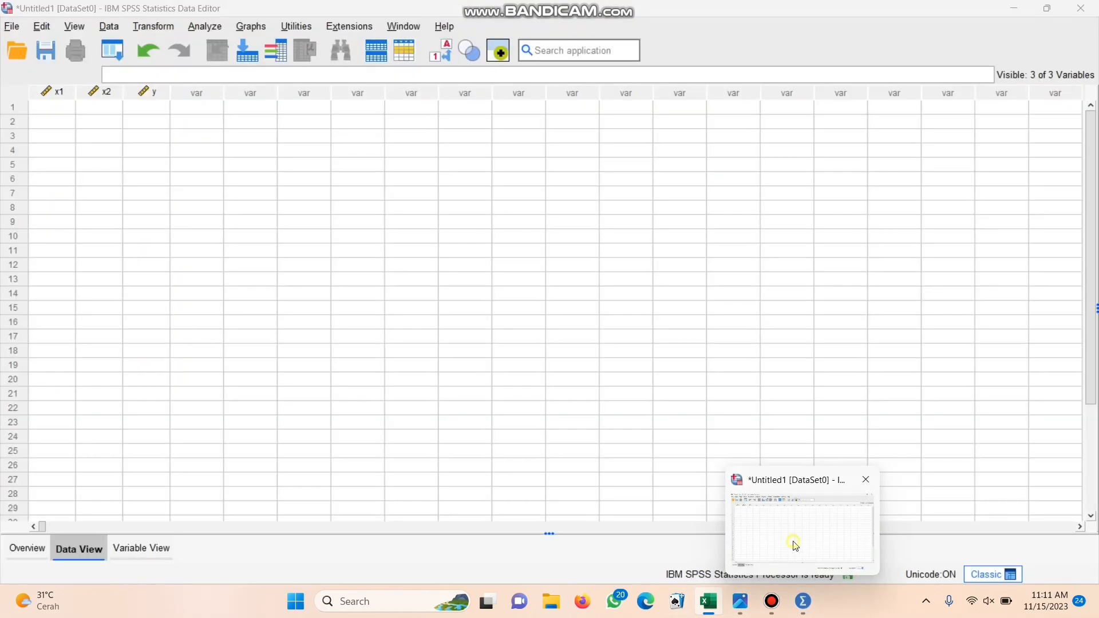
left_click(58, 105)
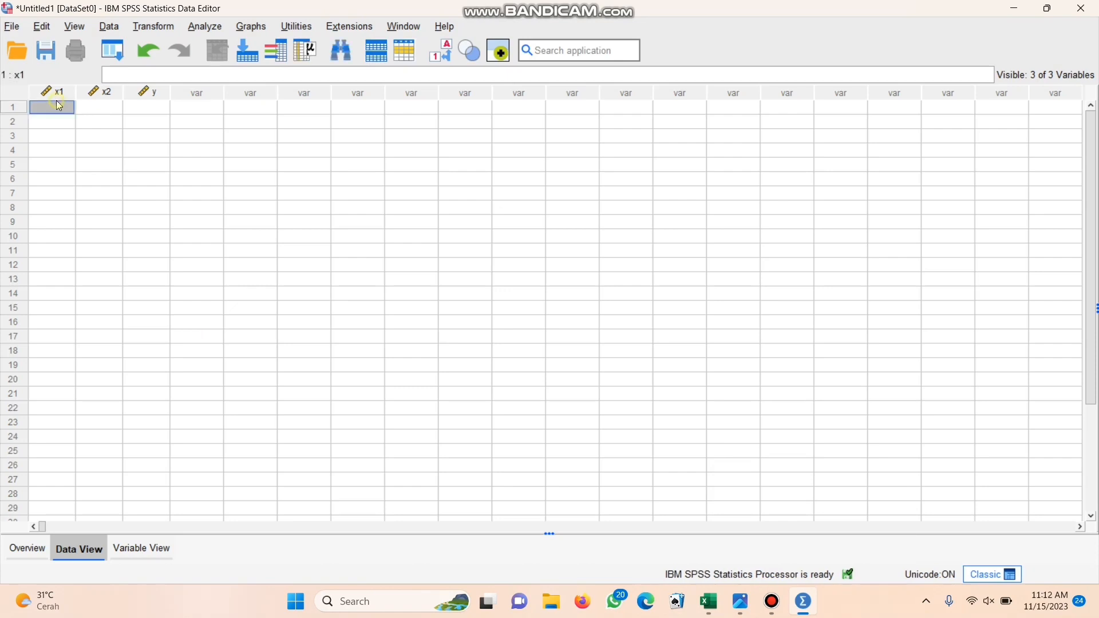
right_click(56, 101)
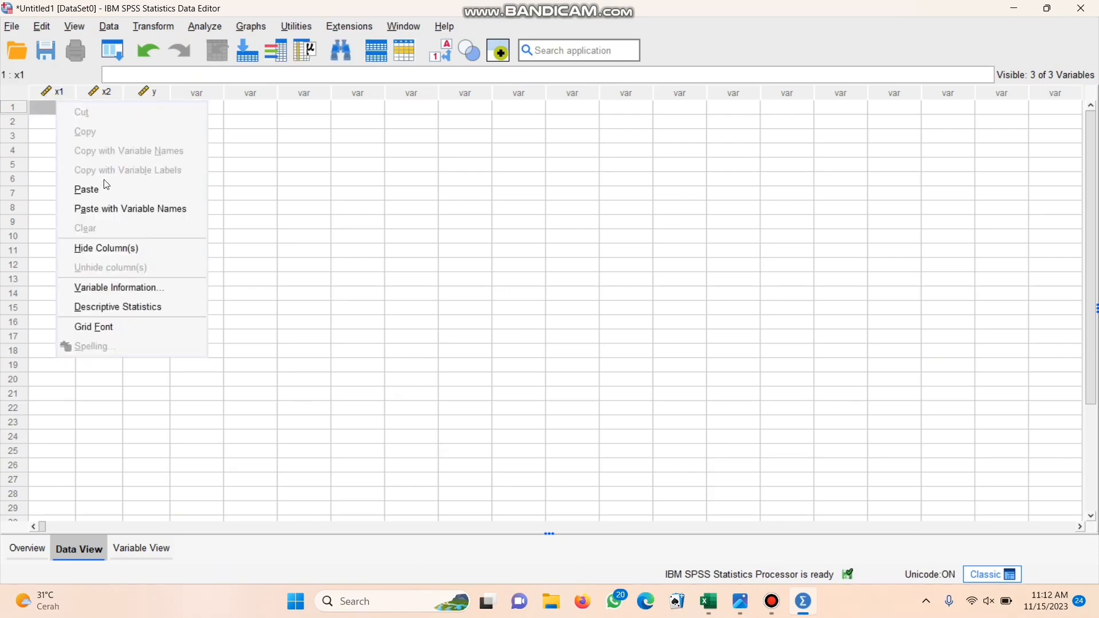
left_click(86, 189)
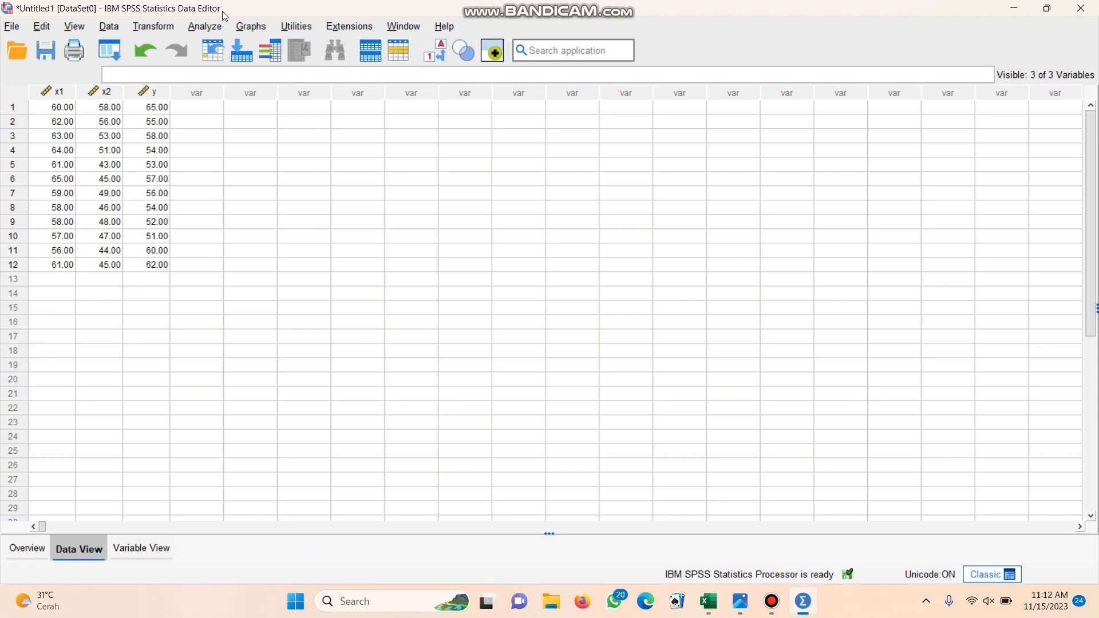
- Start a linear regression analysis and set prestasi [y] as the dependent variable
left_click(216, 29)
mouse_move(287, 154)
mouse_move(331, 245)
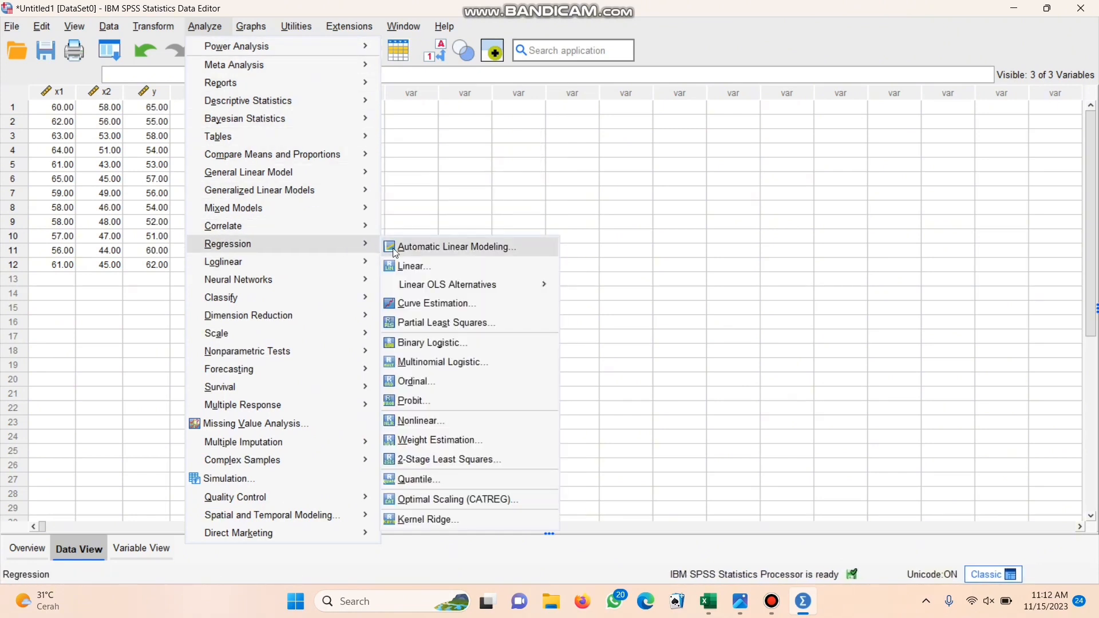
left_click(438, 270)
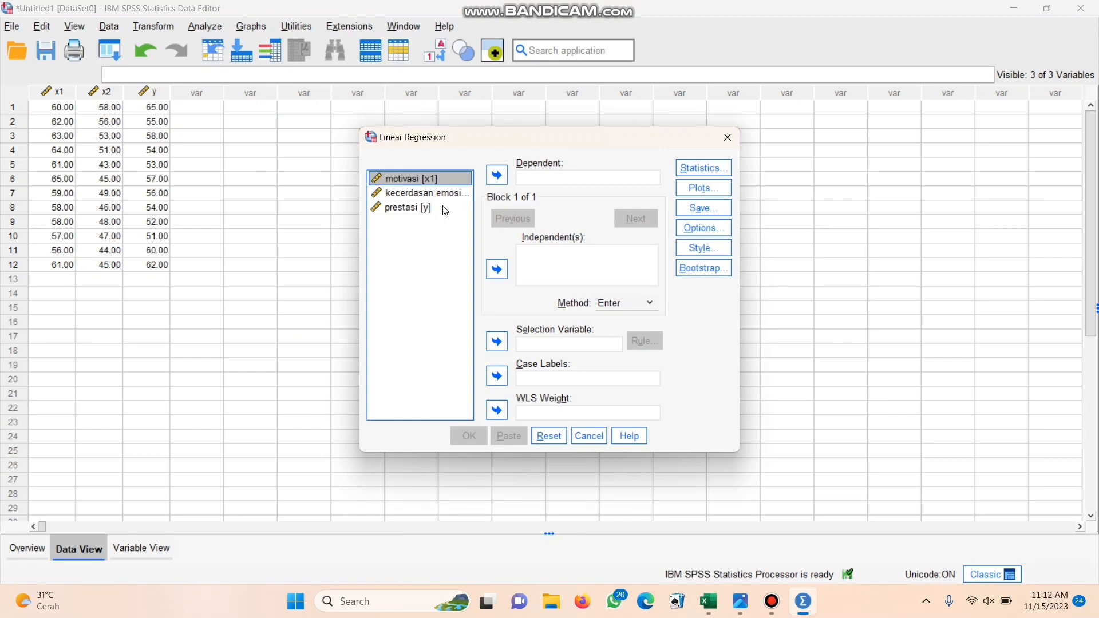
left_click(442, 206)
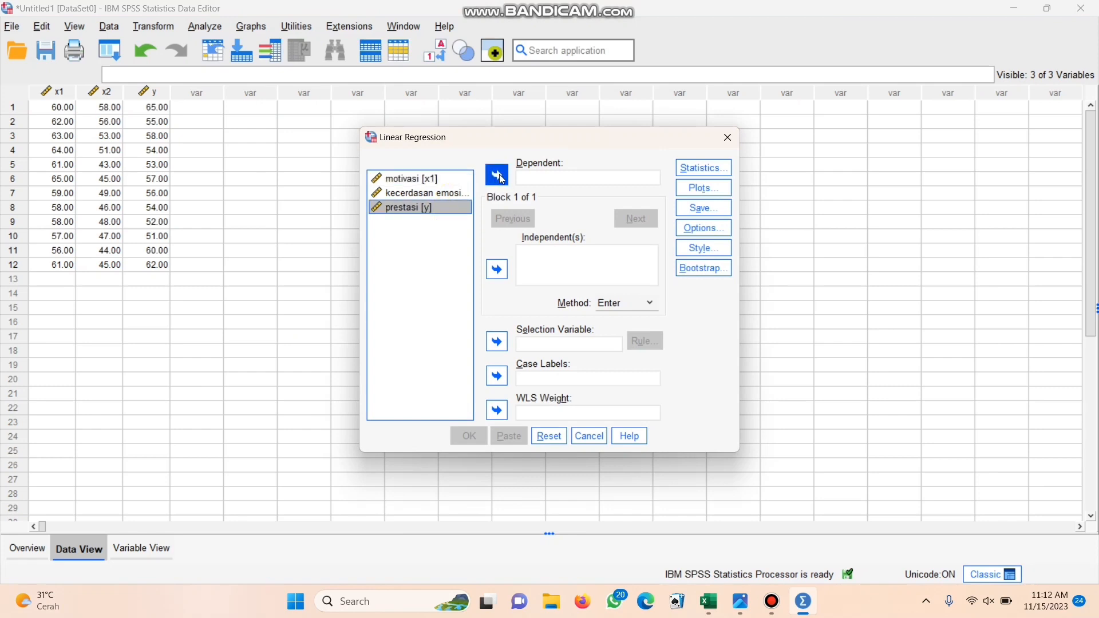
left_click(497, 175)
- Add motivasi [x1] and kecerdasan emosional [x2] as the independent variables of the regression
left_click(445, 179)
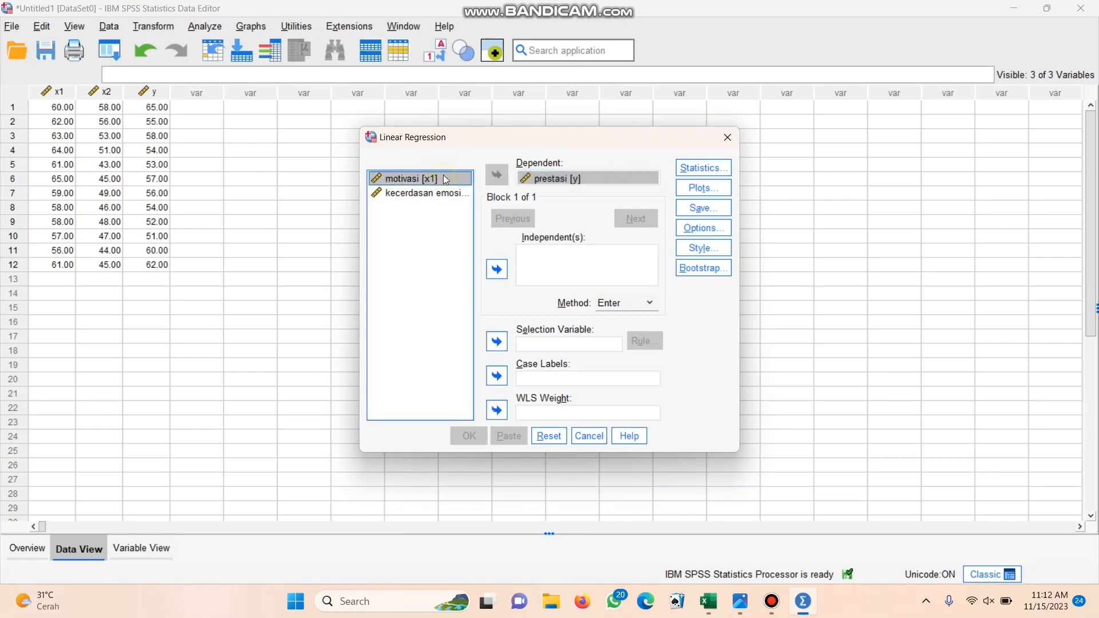
left_click(498, 269)
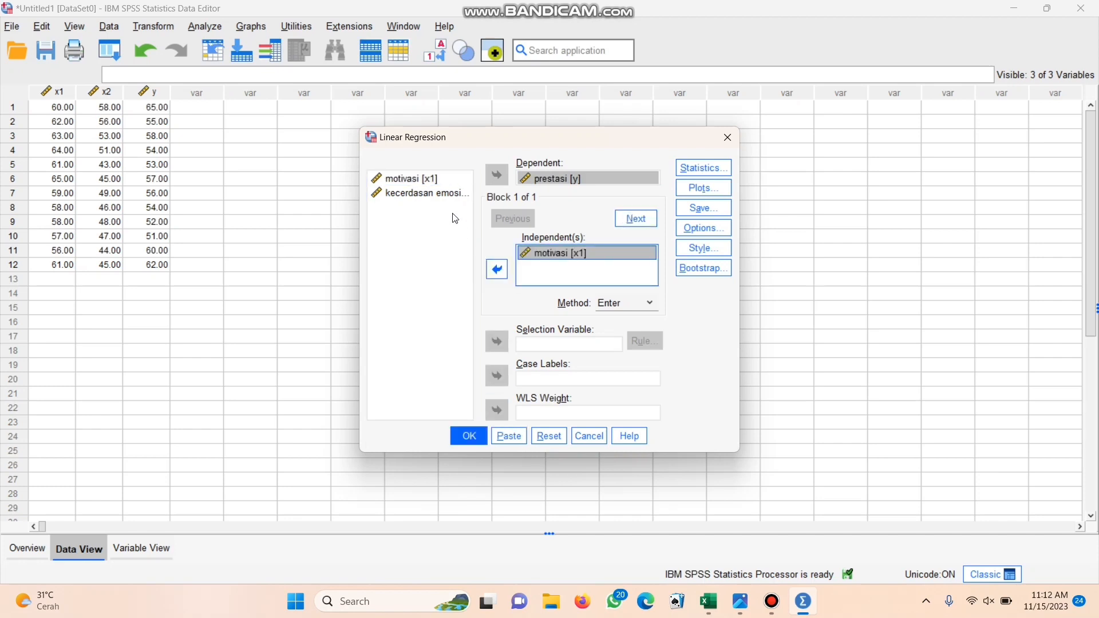
left_click(444, 193)
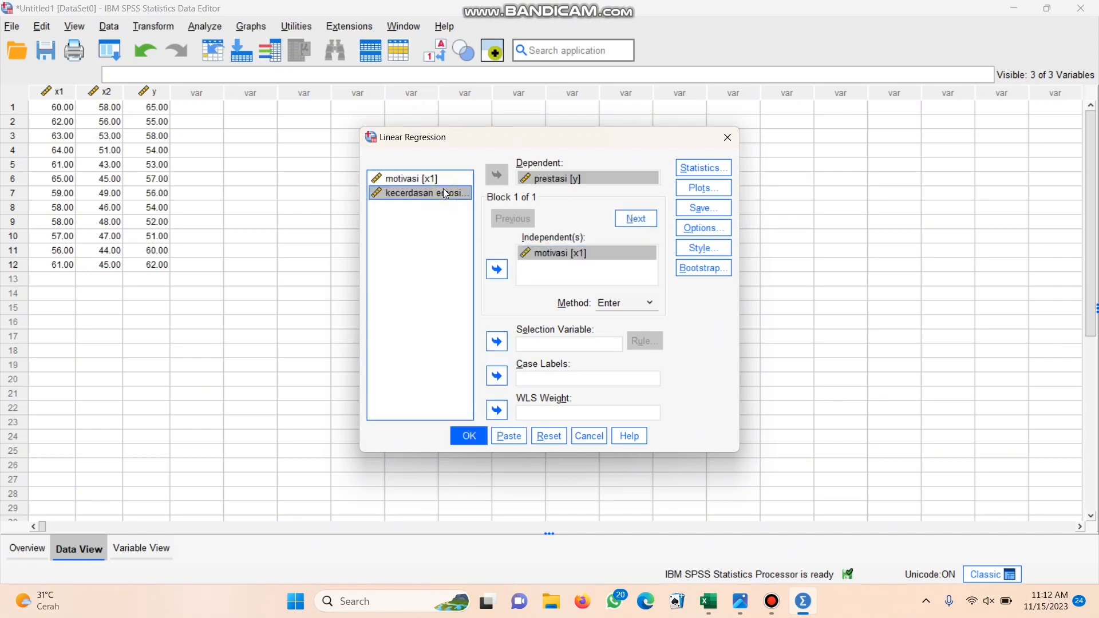
left_click(503, 267)
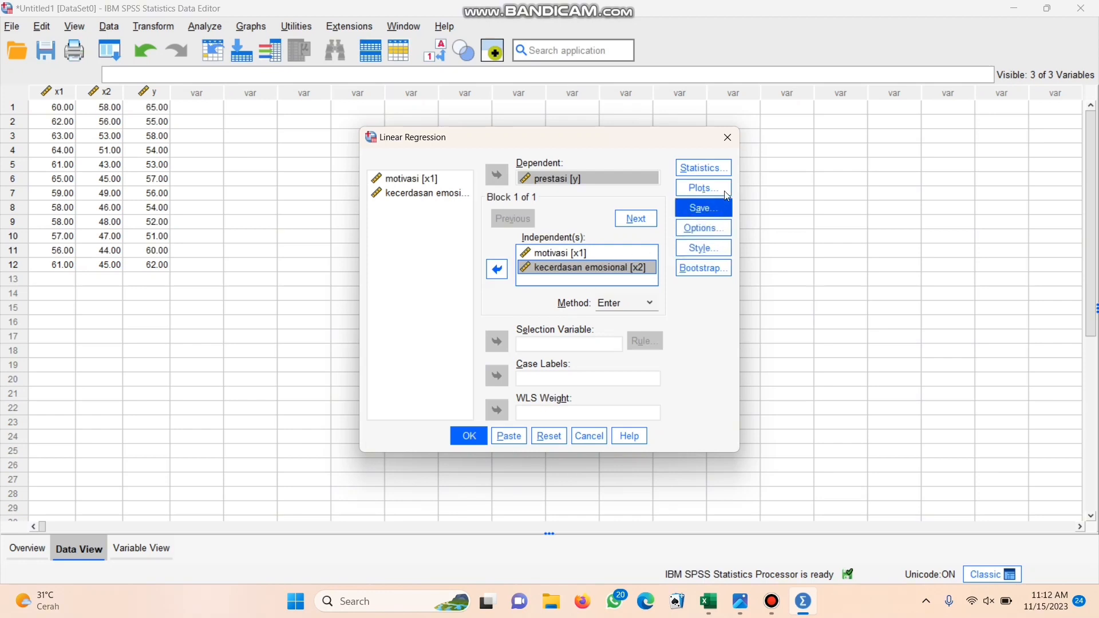
- Include Descriptives, Collinearity diagnostics and the Durbin-Watson residual test in the regression statistics
left_click(727, 167)
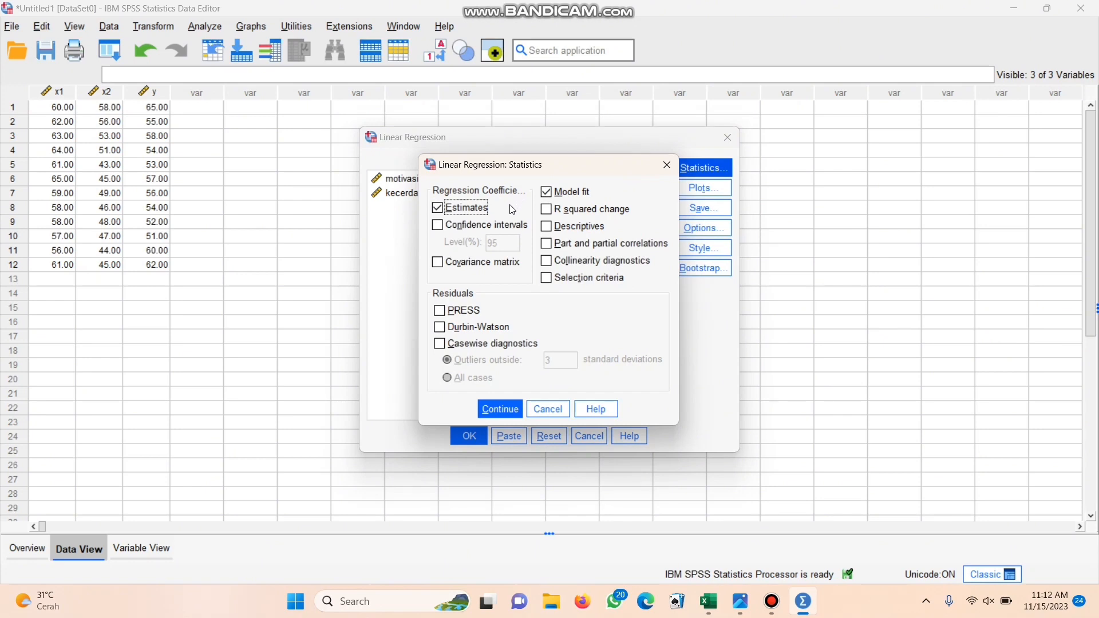
left_click(551, 228)
left_click(547, 266)
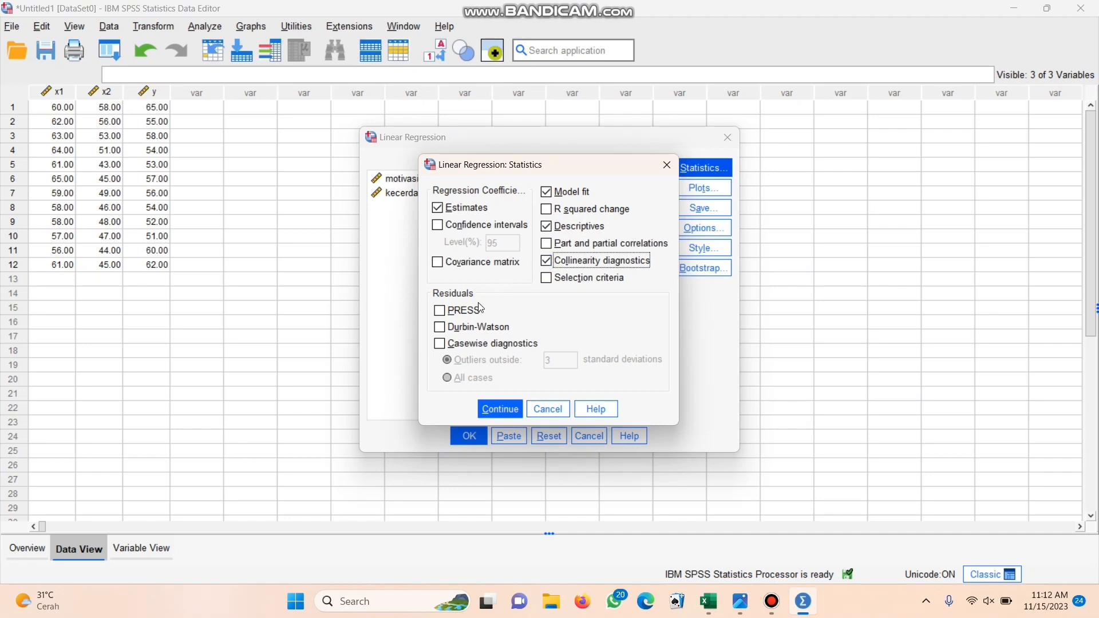
left_click(441, 331)
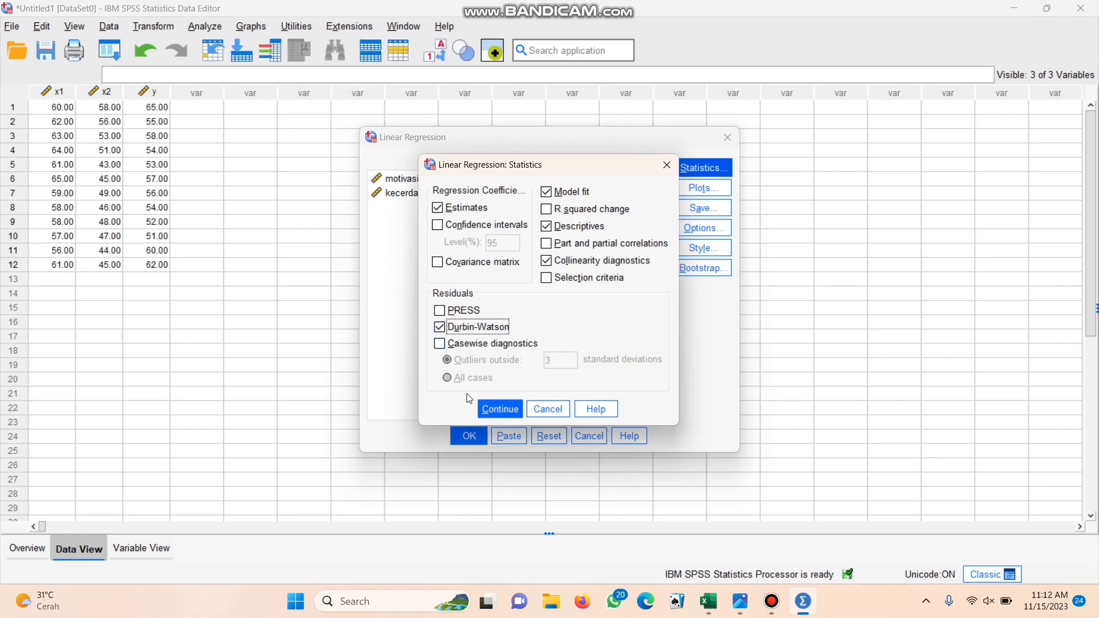
left_click(499, 414)
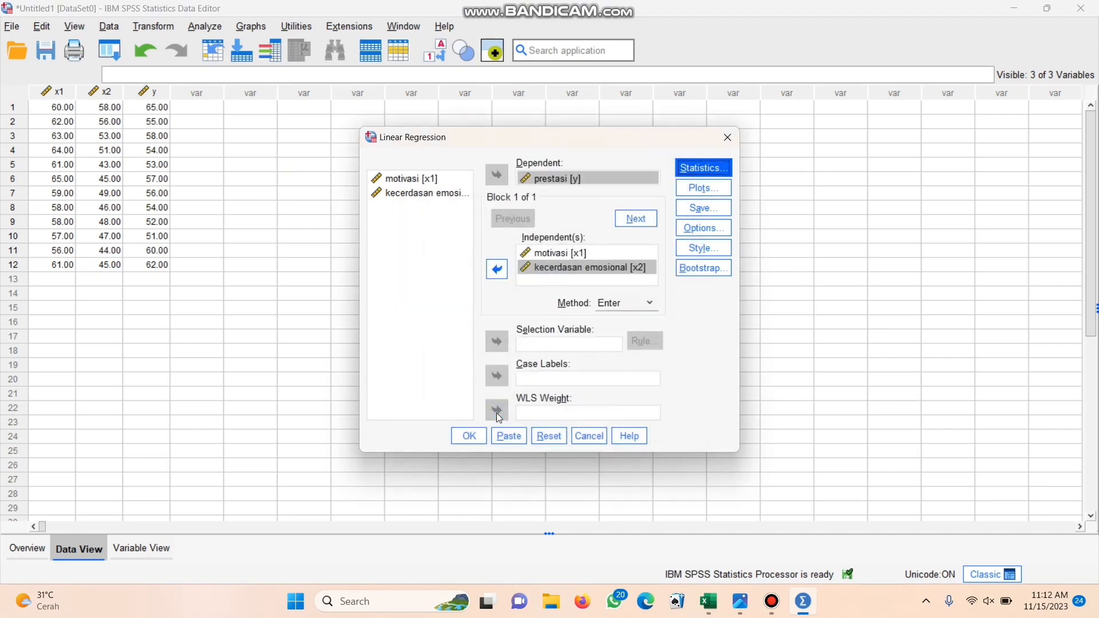
- Set up a regression scatter plot with *SRESID as Y and *ZPRED as X, and include the histogram and normal probability plot
left_click(722, 188)
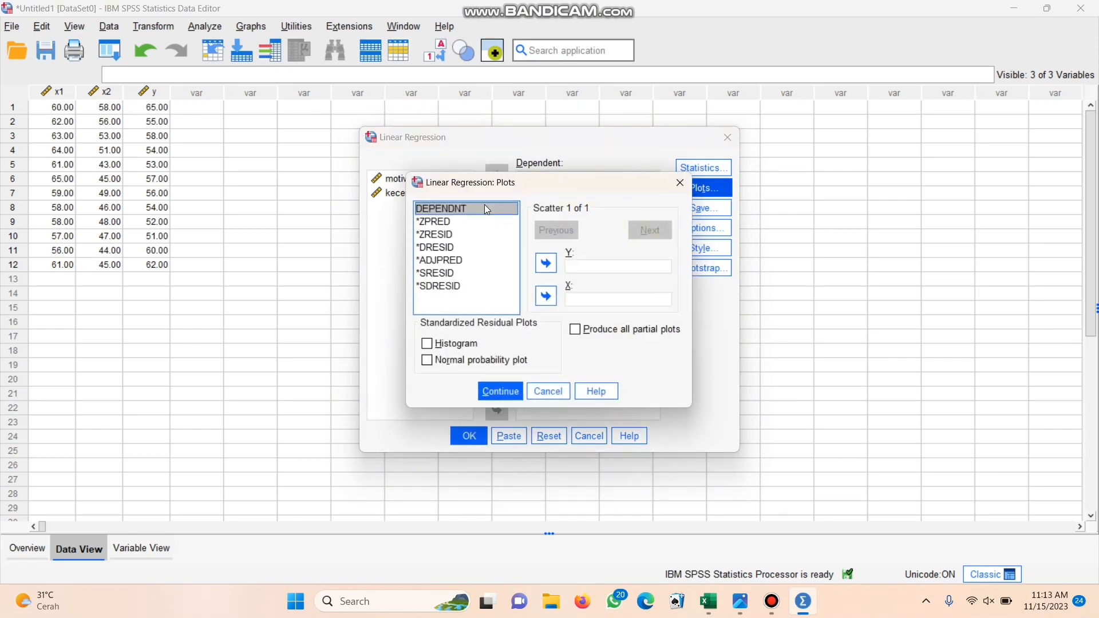
left_click(454, 275)
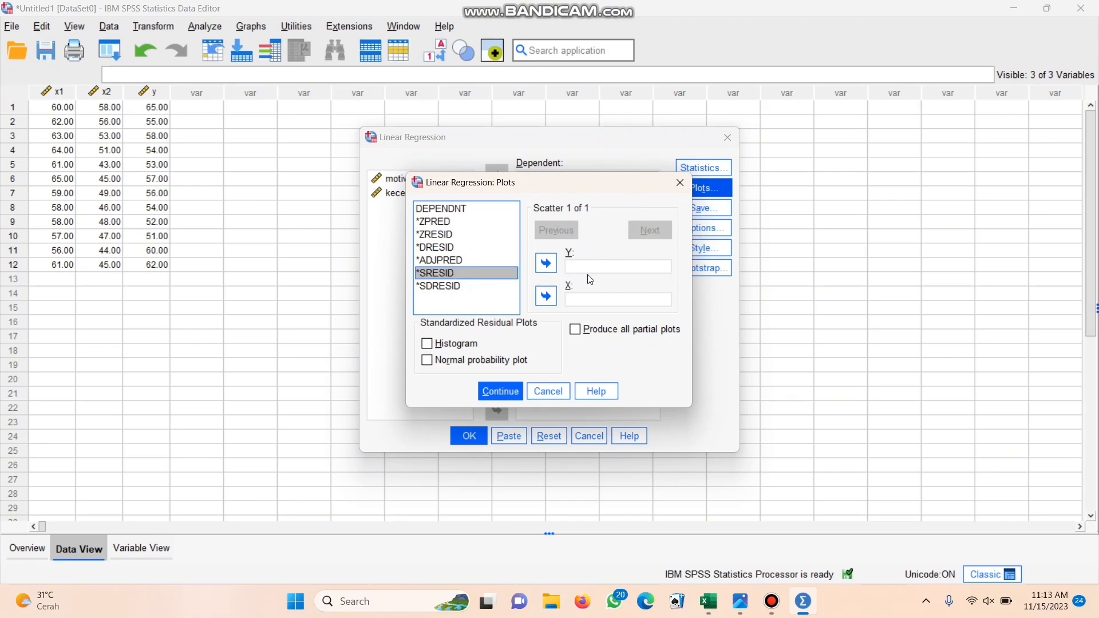
left_click(546, 264)
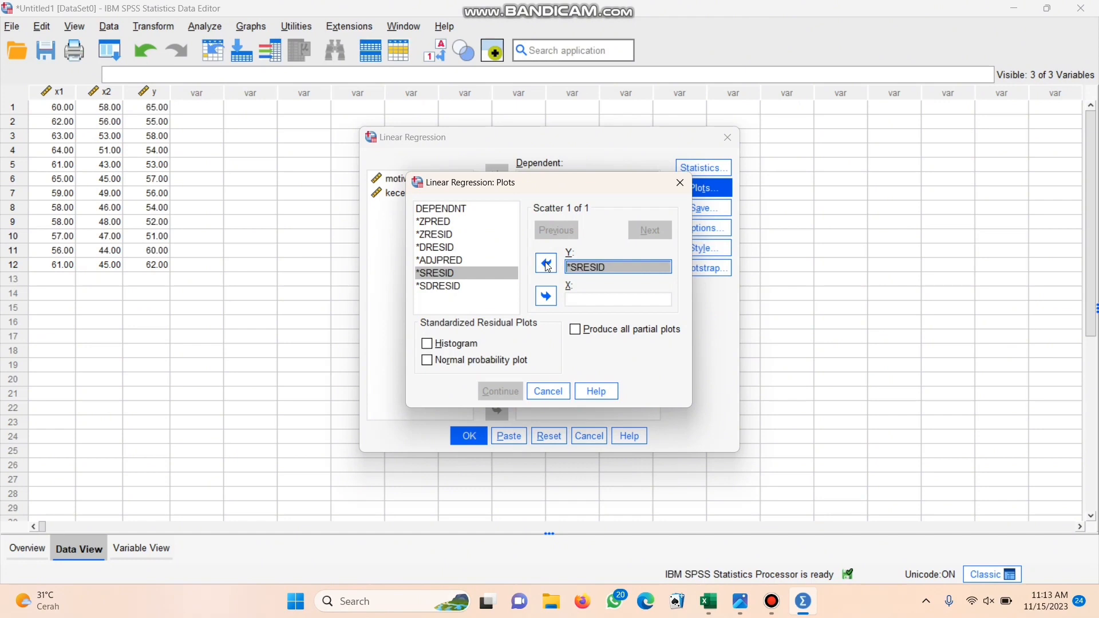
left_click(457, 226)
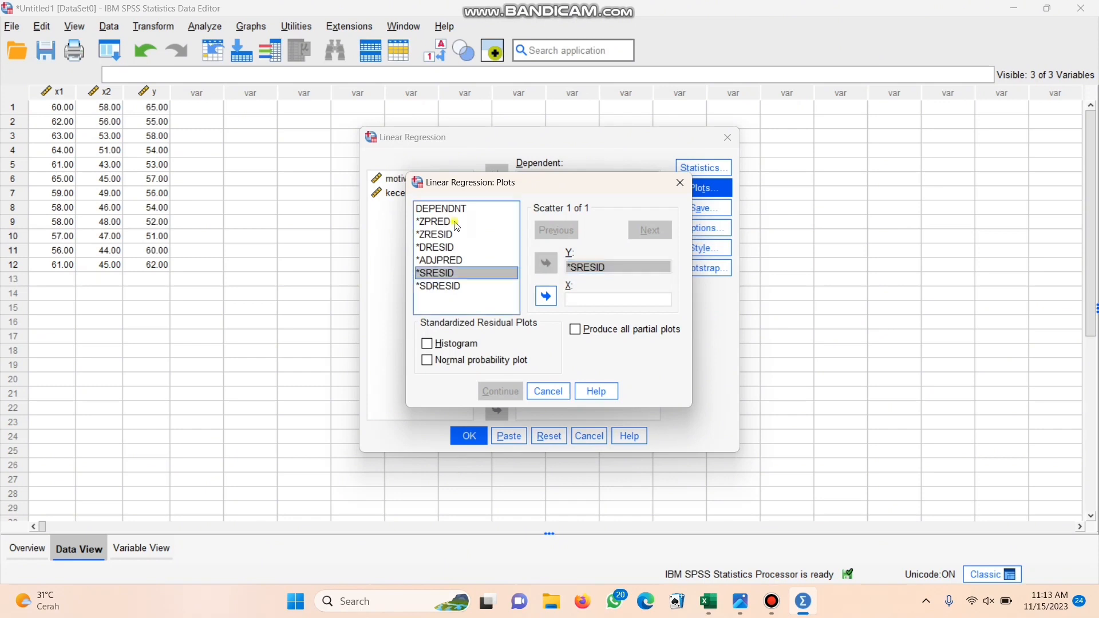
left_click(548, 296)
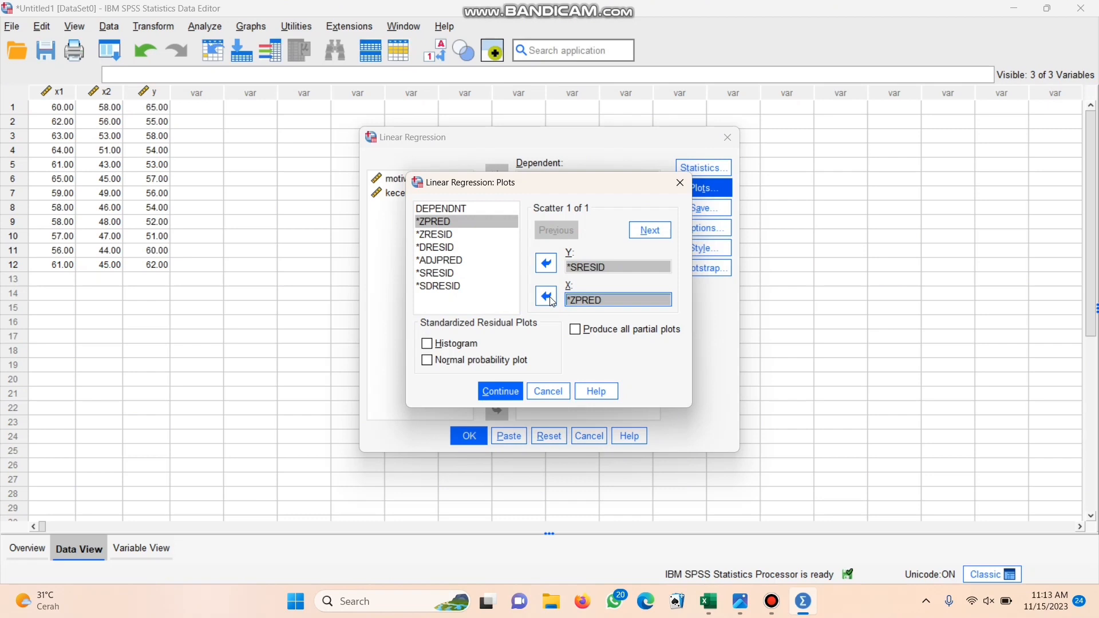
left_click(427, 344)
left_click(432, 364)
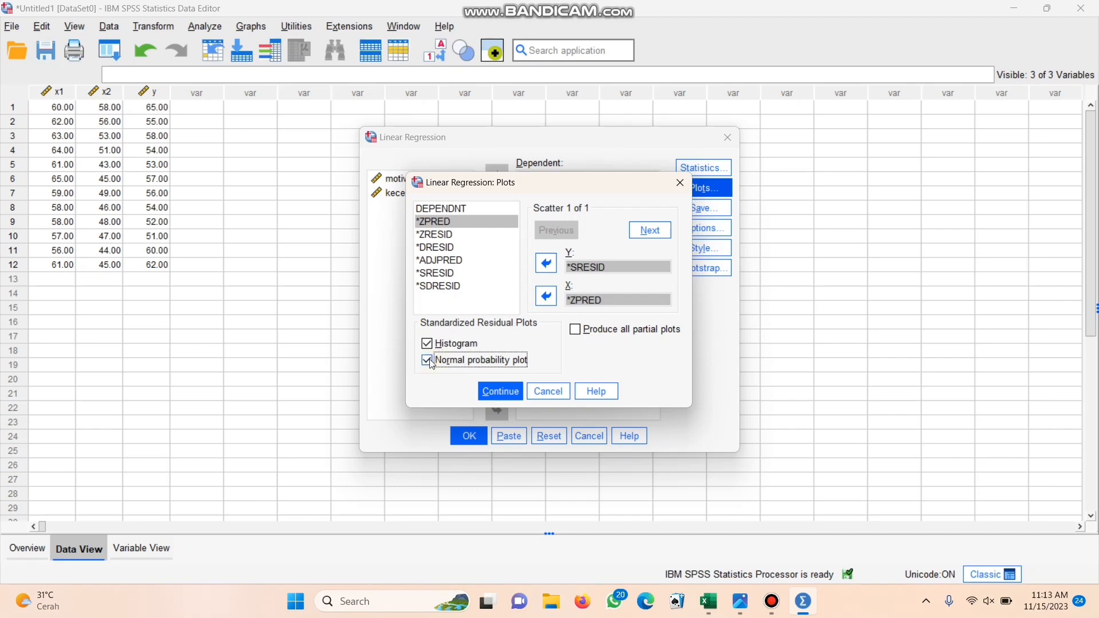
left_click(502, 391)
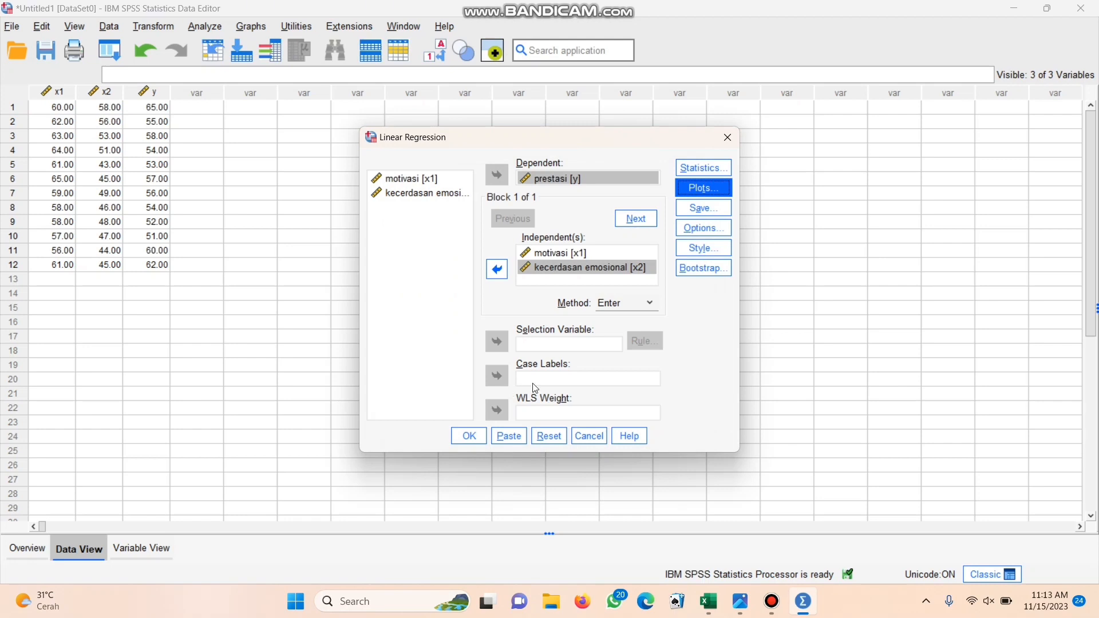
- Run the linear regression with the default options and review its output tables down to the coefficients and collinearity diagnostics
left_click(699, 224)
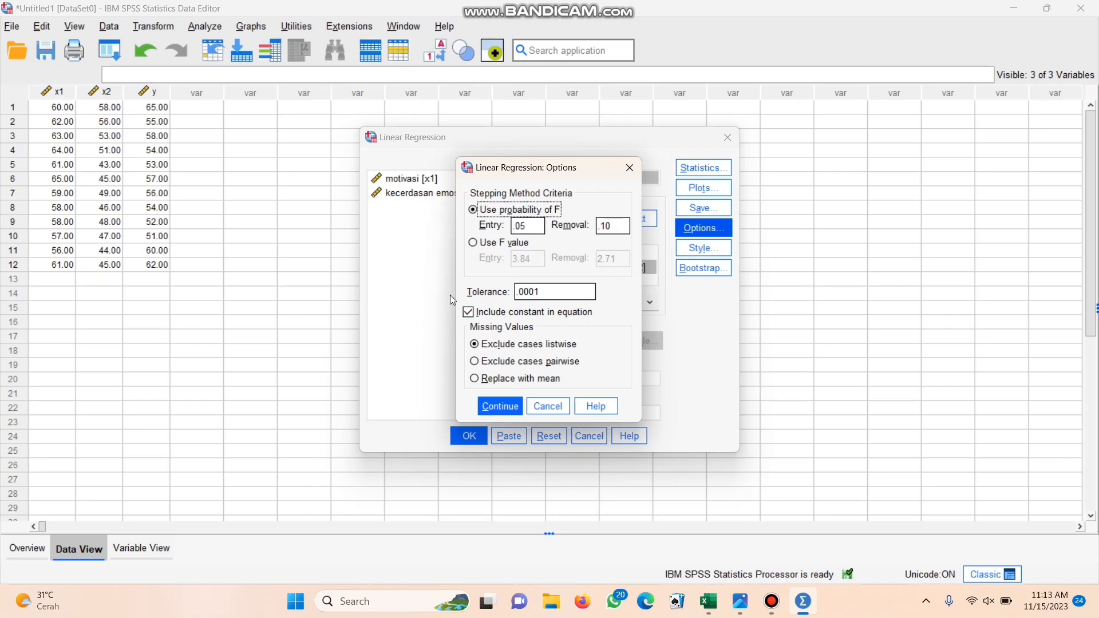
left_click(498, 406)
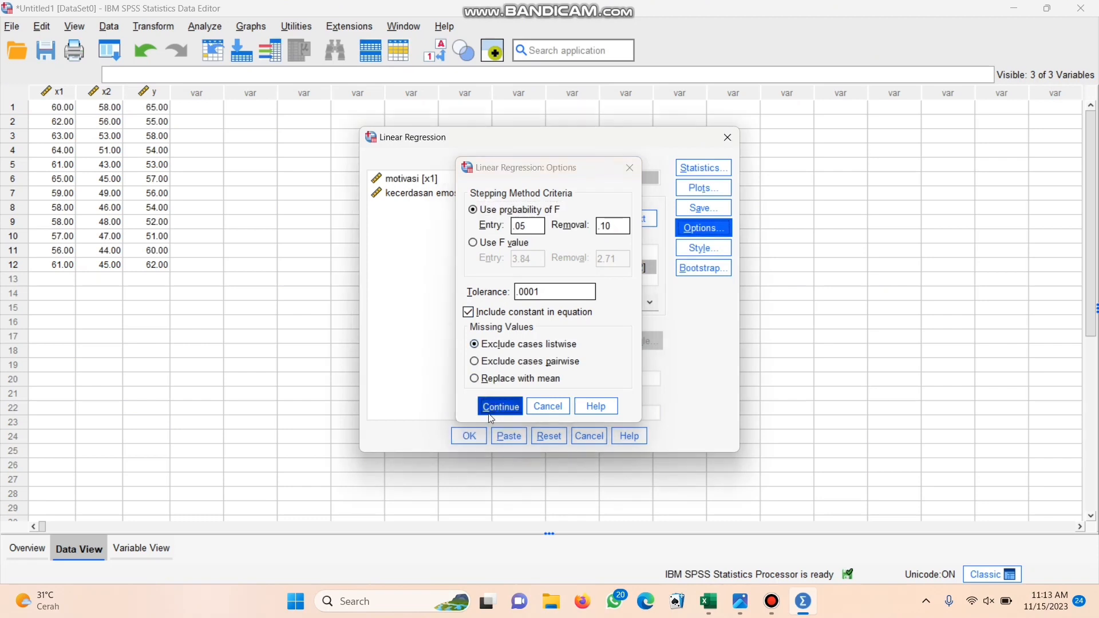
left_click(470, 436)
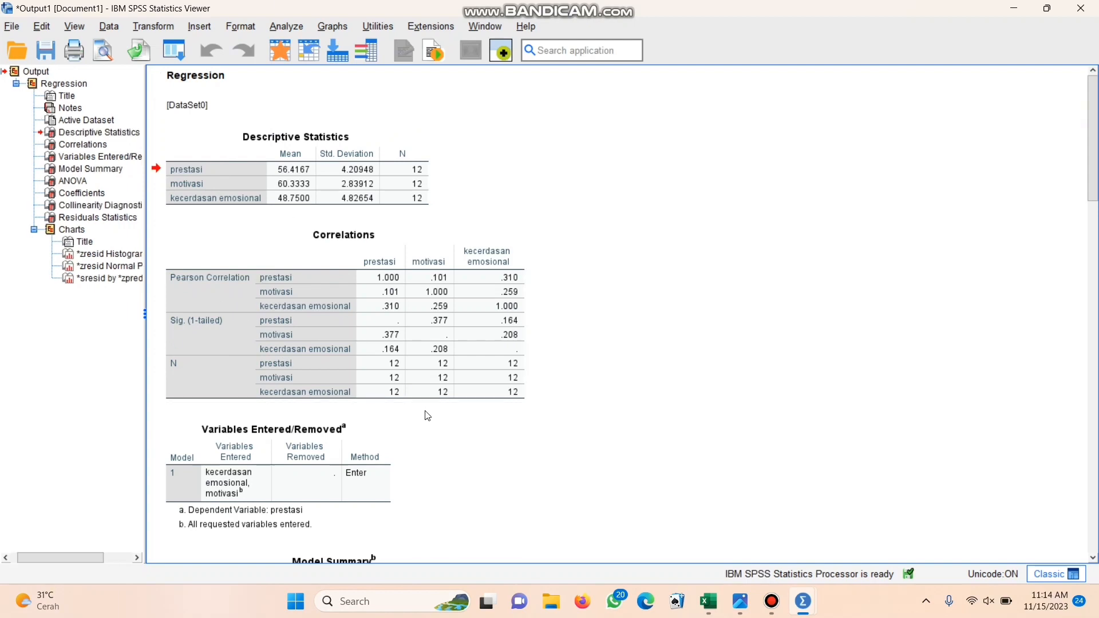
left_click(674, 392)
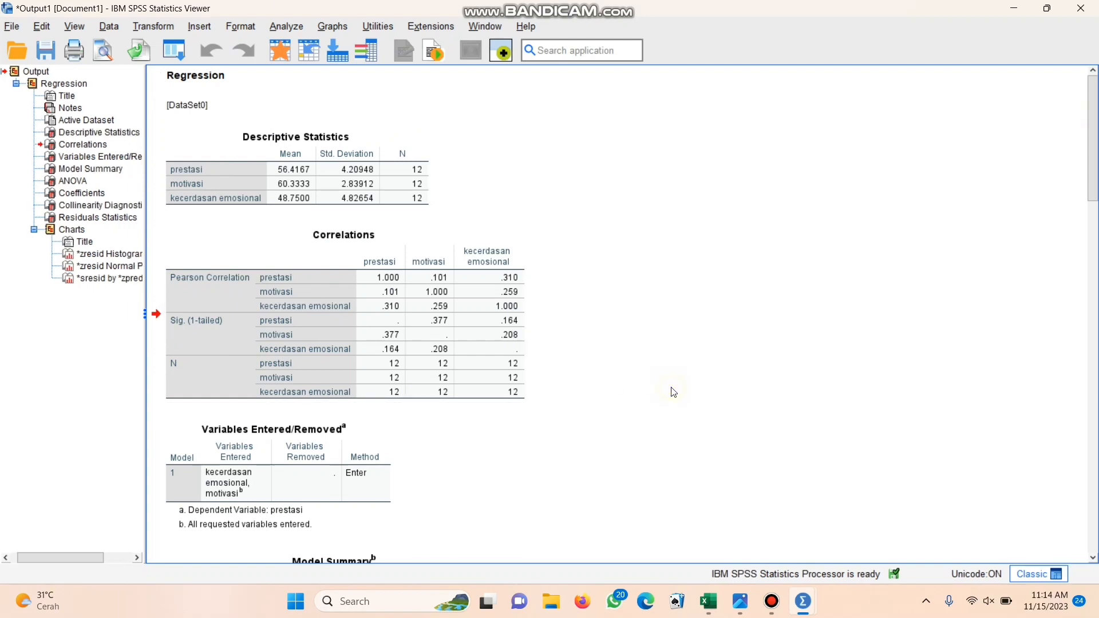
scroll(674, 392, "down", 5)
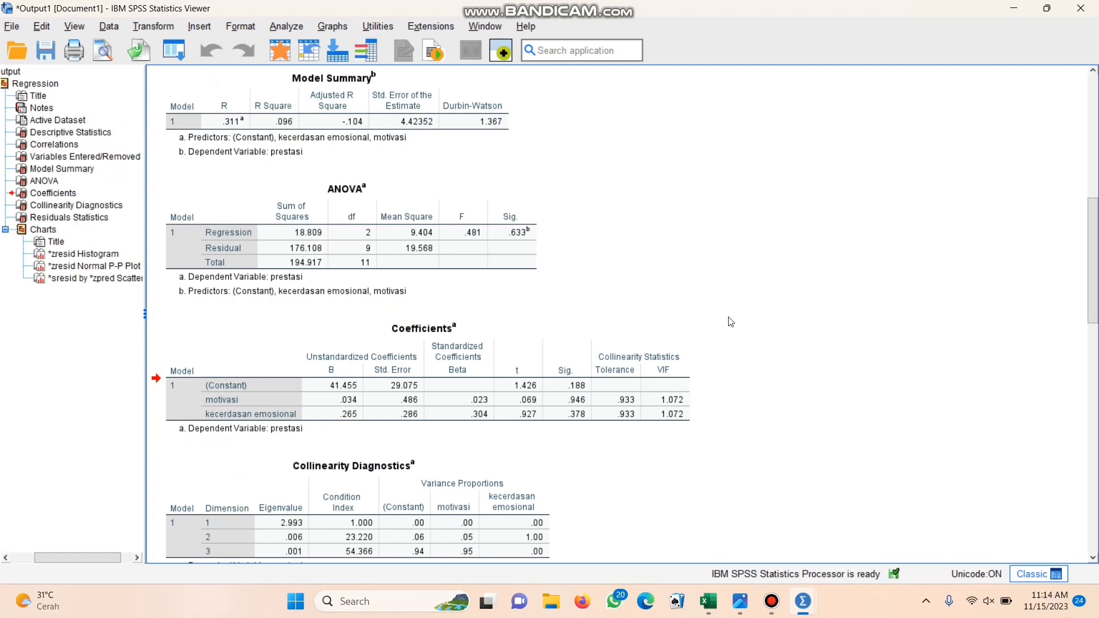
- Examine the remaining regression output through to the scatterplot of studentized residuals against standardized predicted values
left_click(744, 405)
left_click(1091, 268)
left_click_drag(1091, 269, 1097, 504)
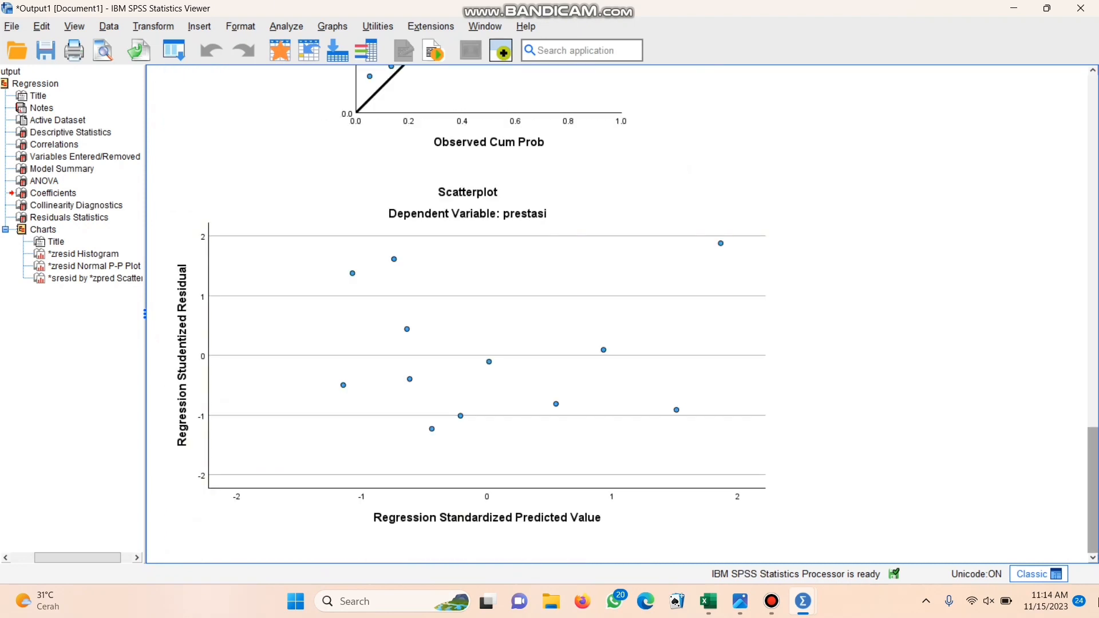
left_click_drag(1098, 595, 1098, 596)
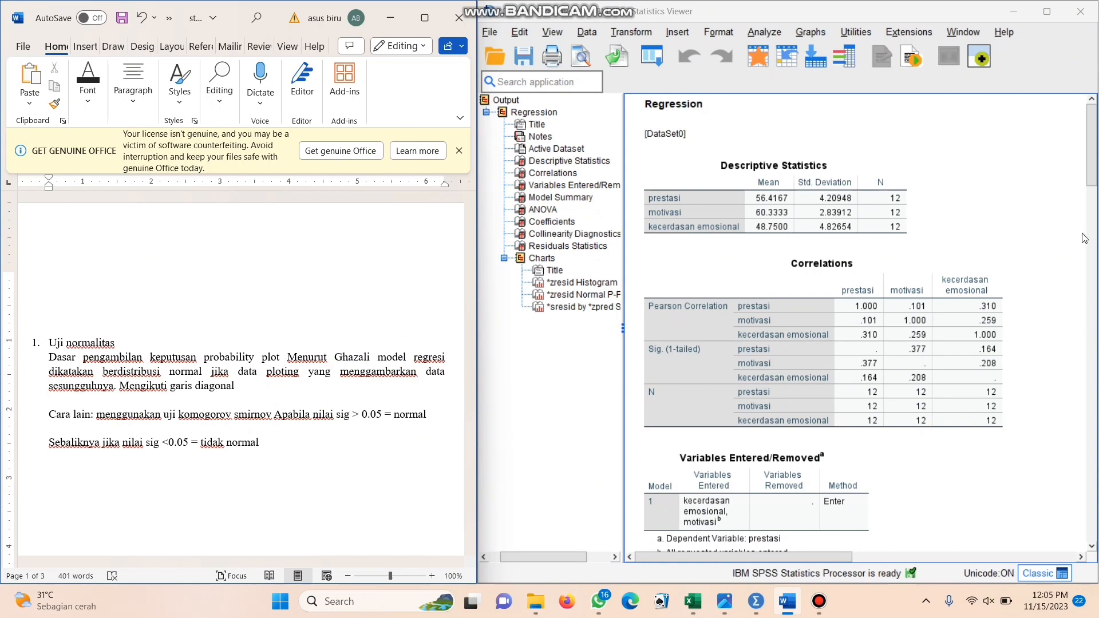
- Examine the regression tables down to the Model Summary and ANOVA alongside the Word notes on uji normalitas
left_click(1096, 201)
left_click_drag(1096, 201, 1094, 247)
left_click(1021, 322)
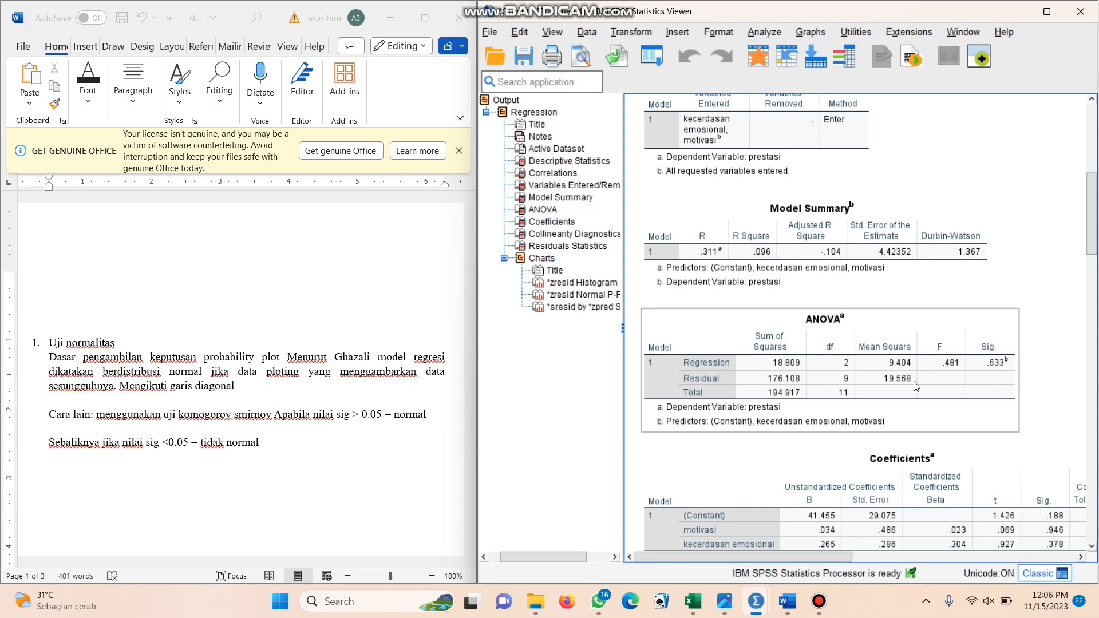
left_click(541, 424)
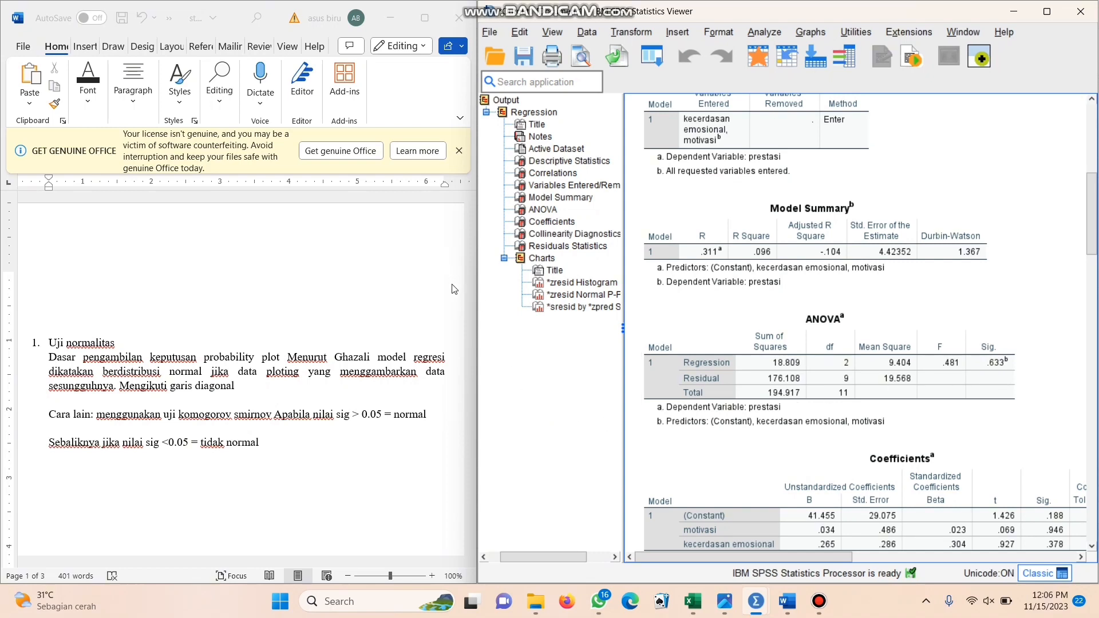
- Insert "<" between VIF and 10.00 in the decision rule under Uji multikolinearitas in the Word notes
left_click(474, 284)
left_click_drag(471, 246, 473, 287)
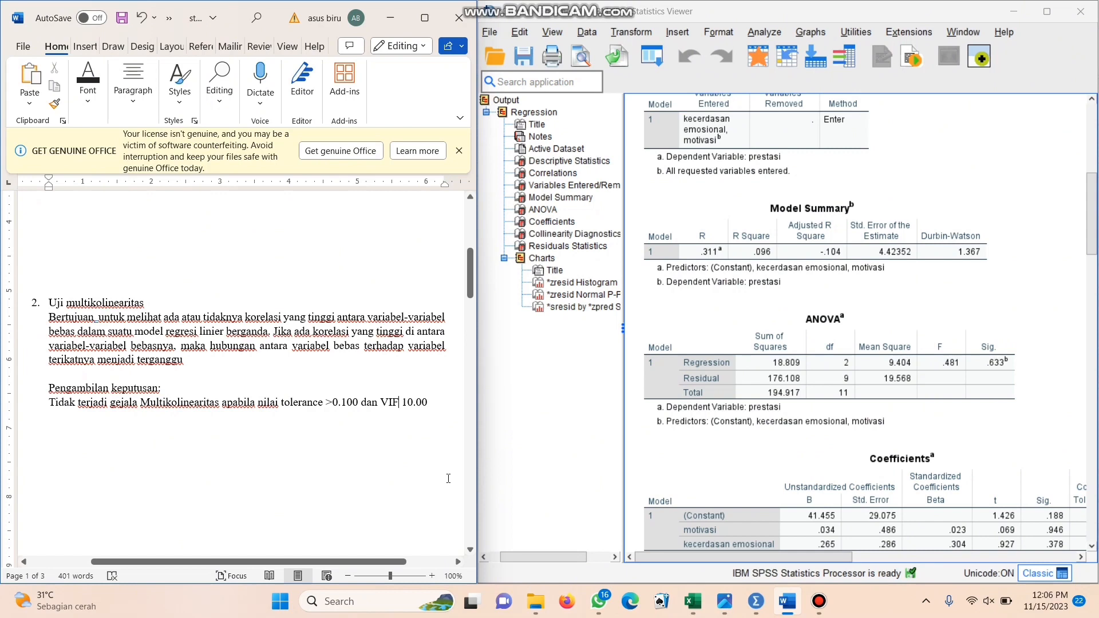
left_click(401, 403)
type("<")
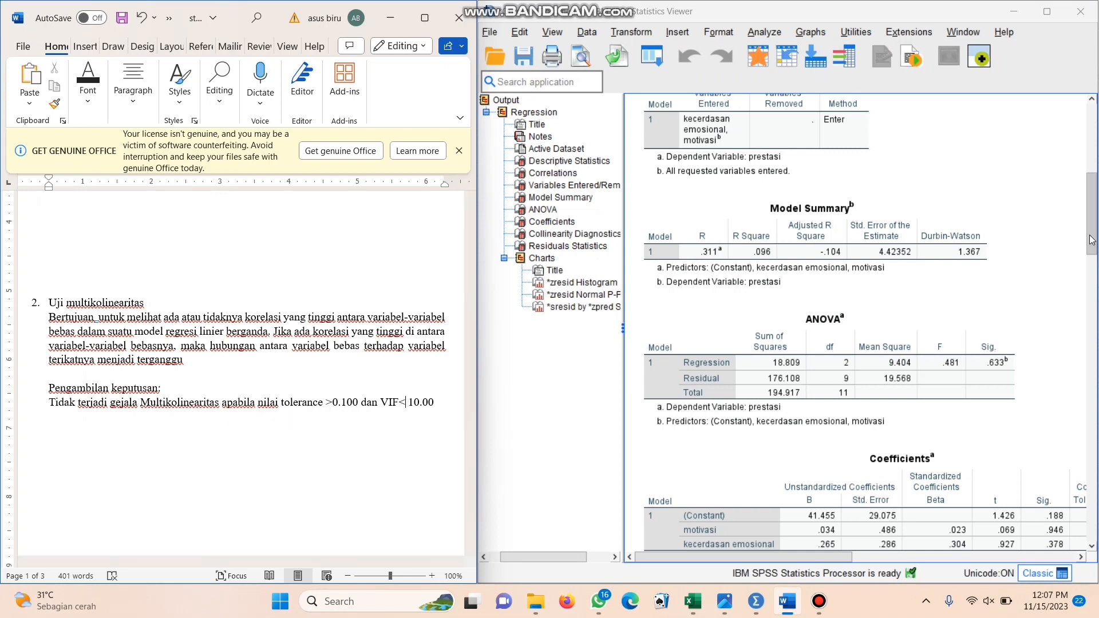
- Examine the Tolerance and VIF values of motivasi and kecerdasan emosional in the SPSS Coefficients table
left_click_drag(1092, 242, 1092, 271)
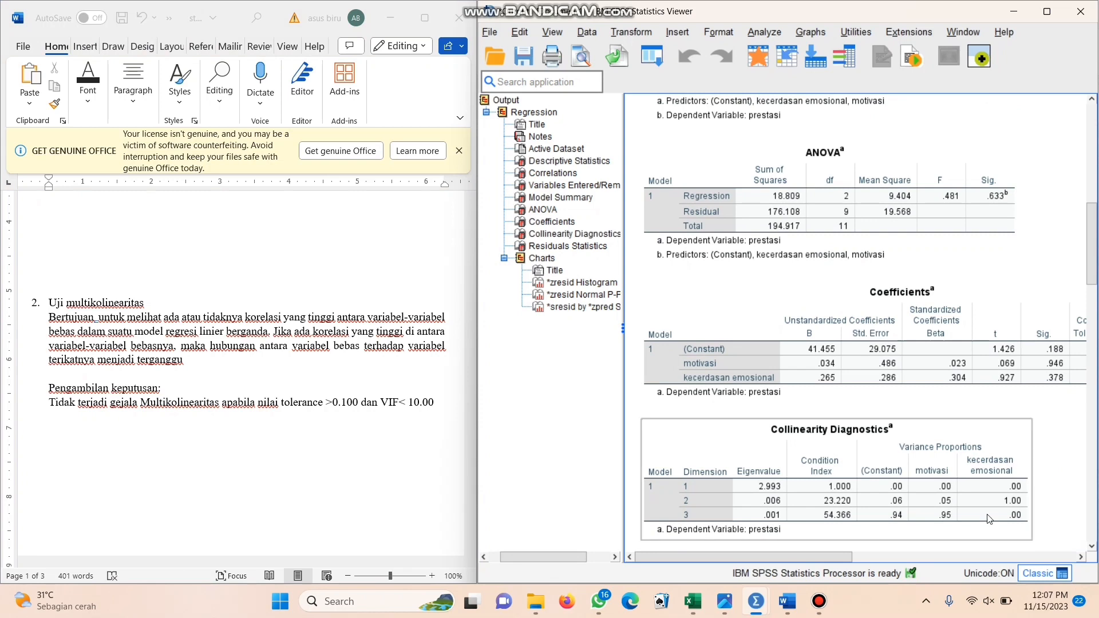
left_click_drag(837, 559, 903, 552)
left_click(1002, 342)
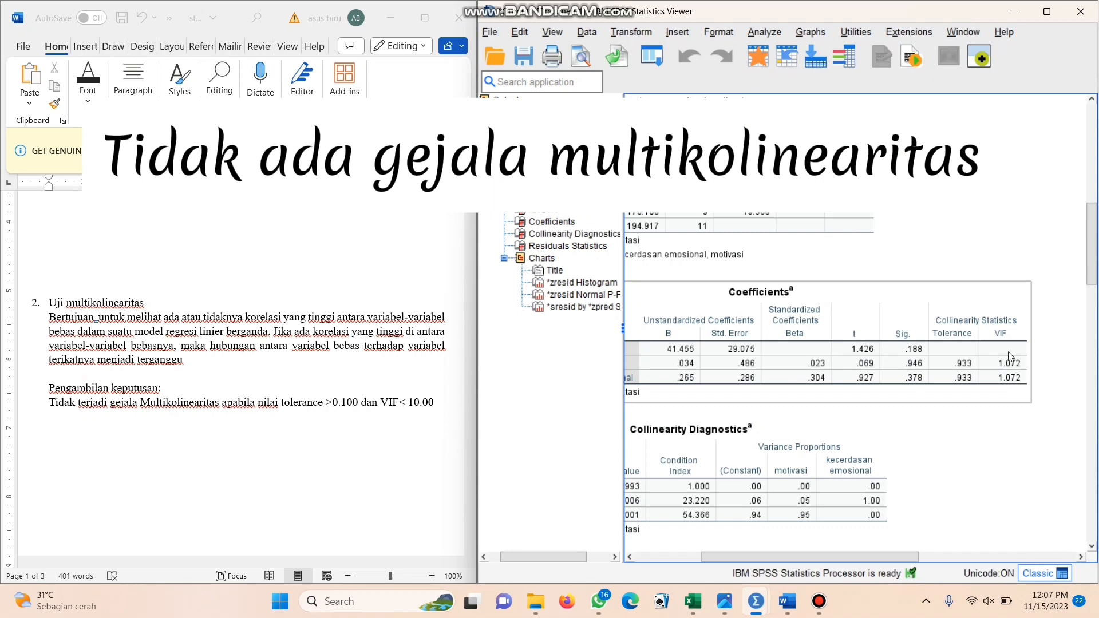
- Read the Uji heteroskedastisitas notes in Word and compare them with the residual scatterplot in the SPSS output
left_click(429, 270)
left_click_drag(472, 272, 476, 343)
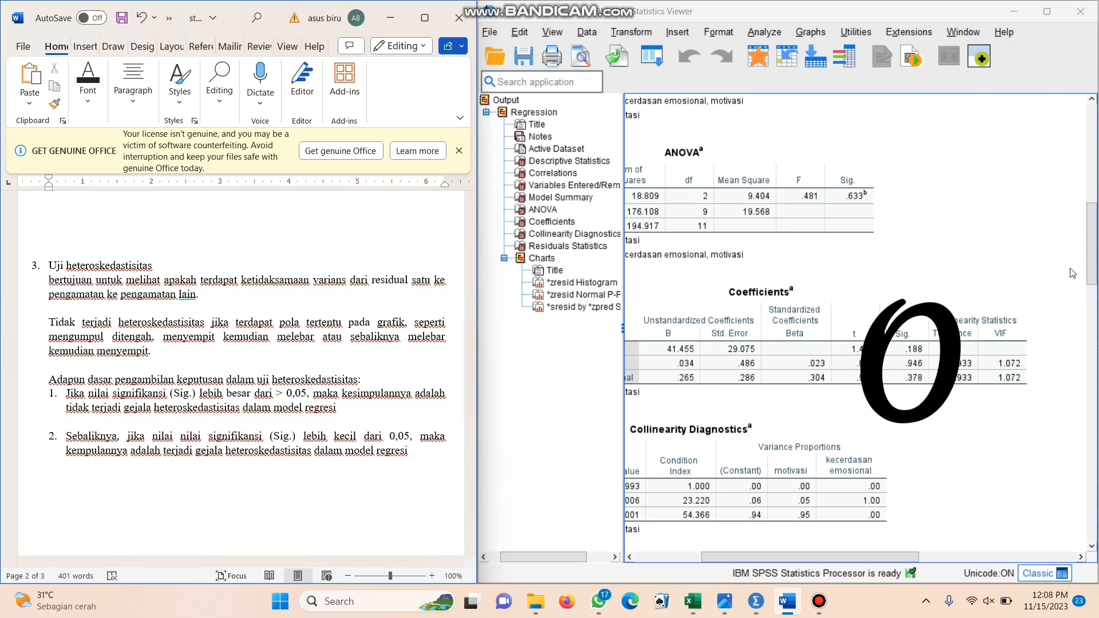
left_click_drag(1093, 259, 1095, 522)
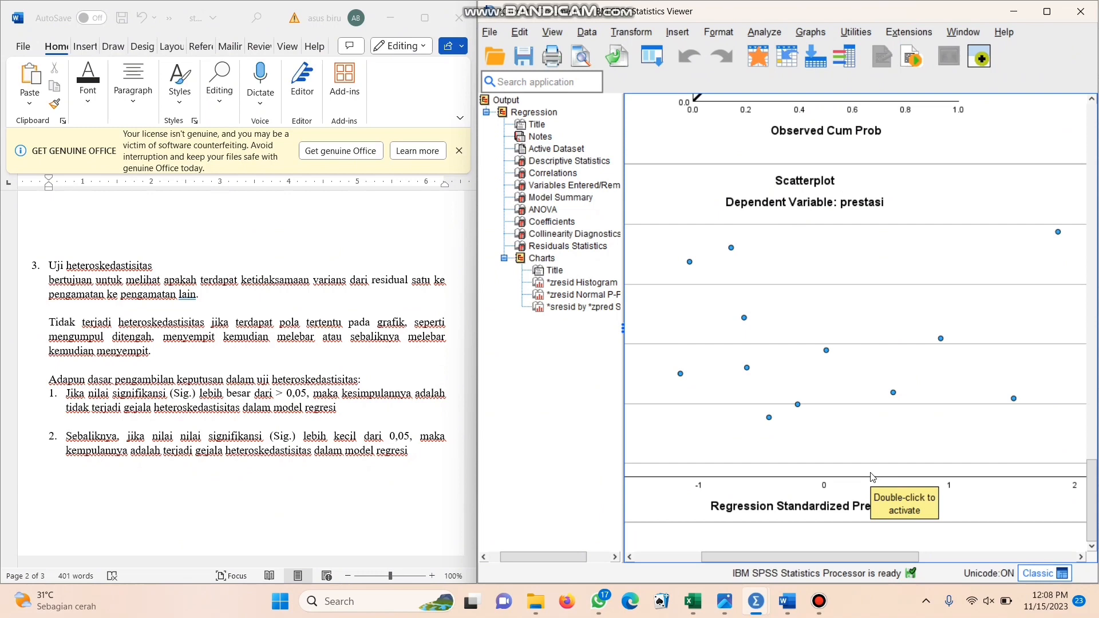
- Read the Uji autokorelasi rules and discussion in Word and compare them with the Durbin-Watson value in the SPSS Model Summary
left_click(469, 223)
left_click_drag(470, 346, 477, 405)
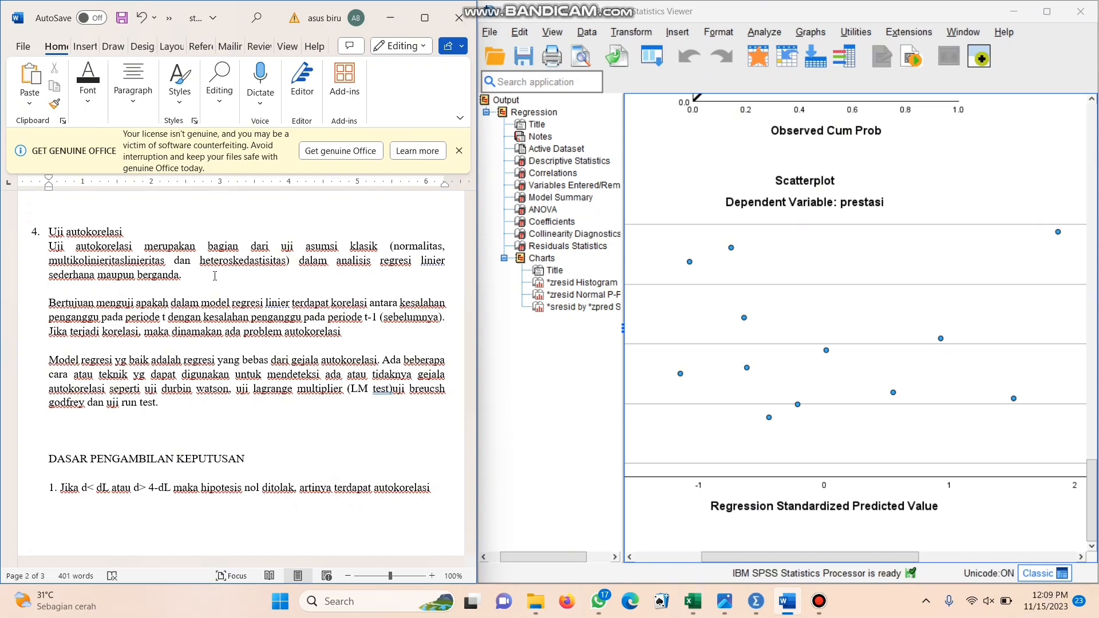
left_click_drag(472, 394, 474, 457)
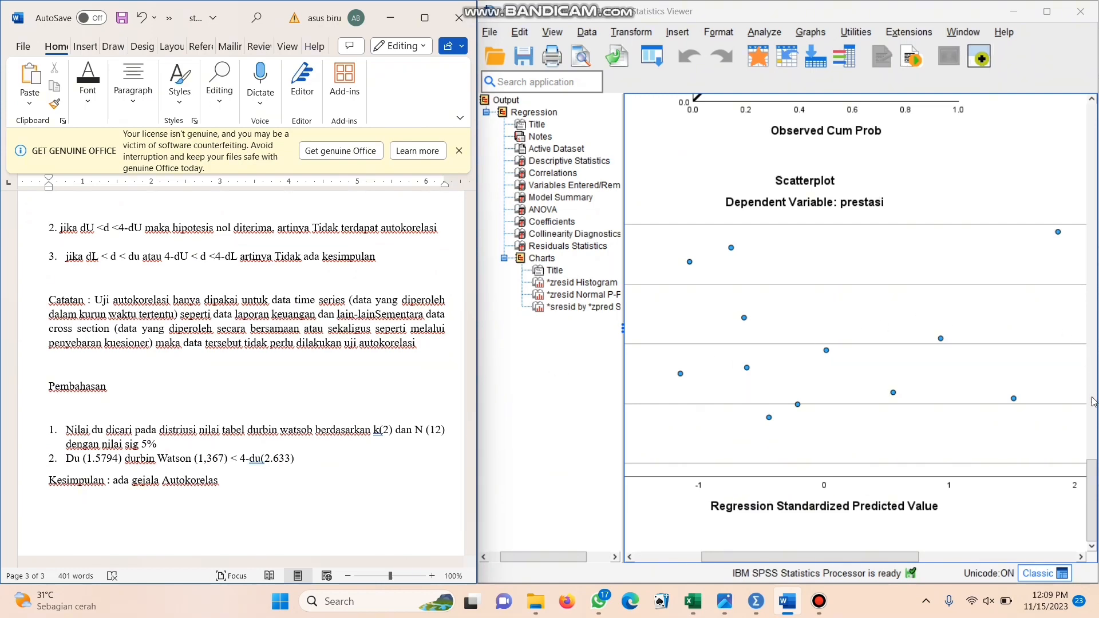
left_click(1094, 443)
left_click_drag(1094, 443, 1079, 193)
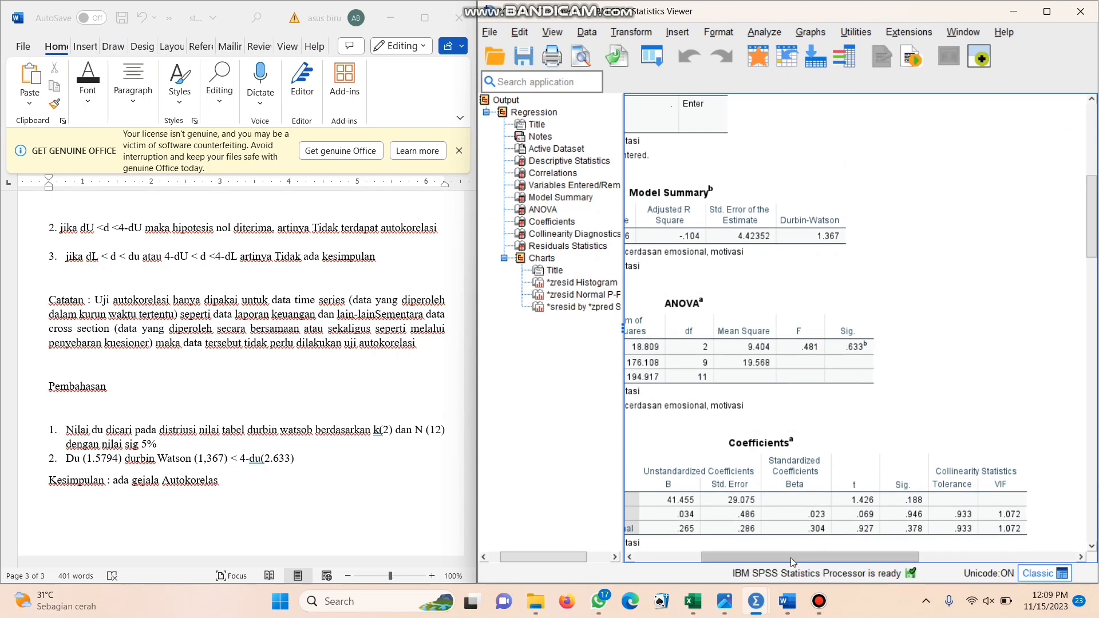
left_click_drag(794, 562, 731, 562)
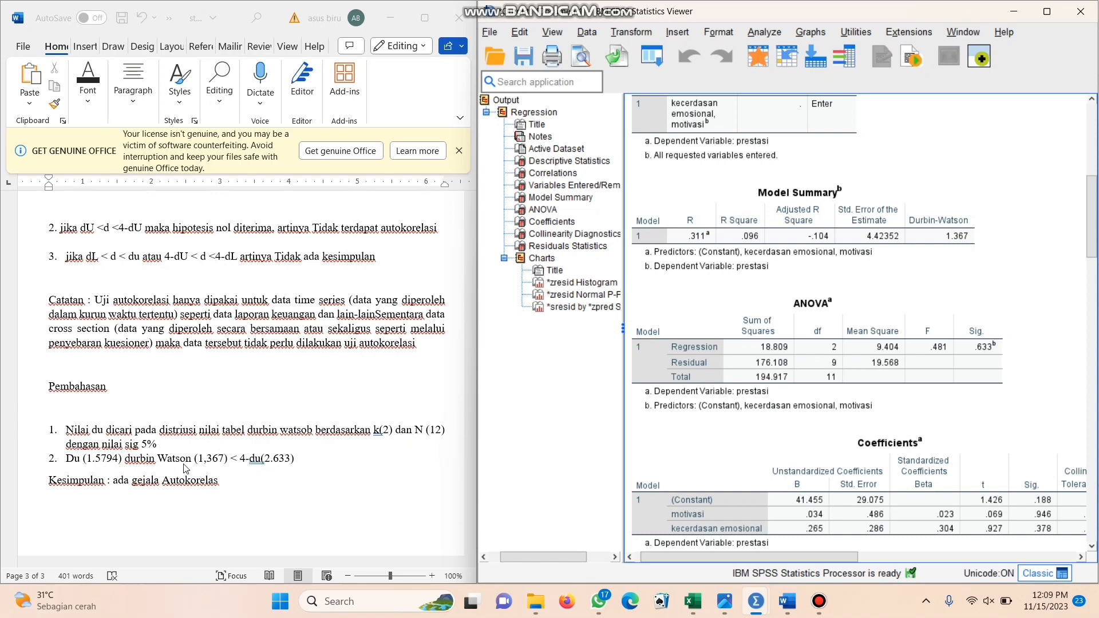
left_click(880, 250)
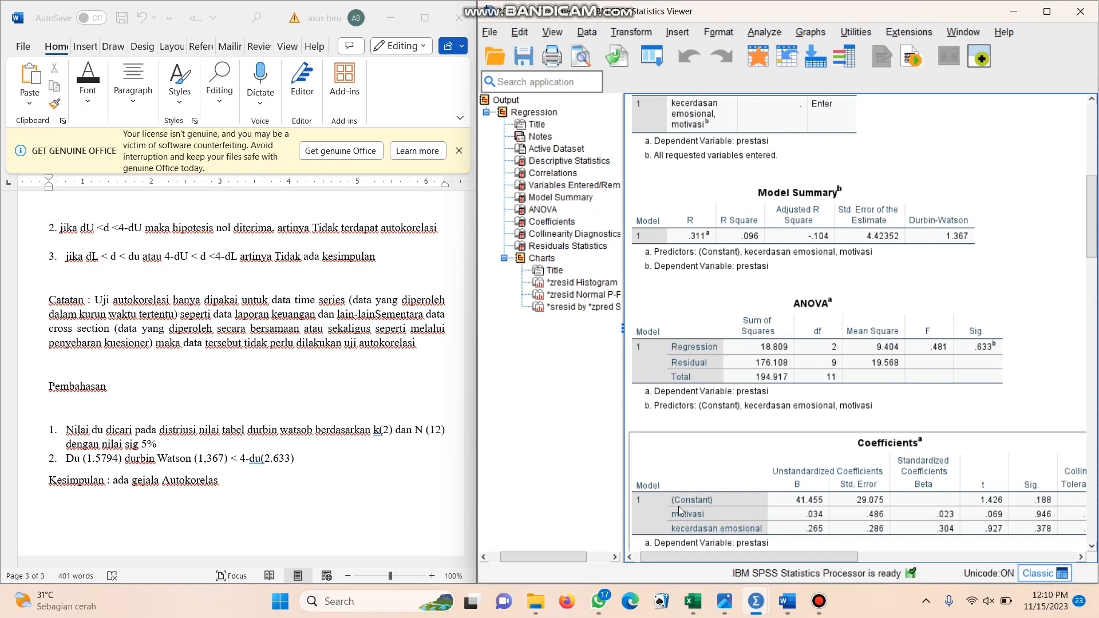
- Look up the dU value for k=2 and n=12 in the tabel durbin watson.jpg image, and return to the notes and SPSS output
mouse_move(722, 604)
left_click(740, 520)
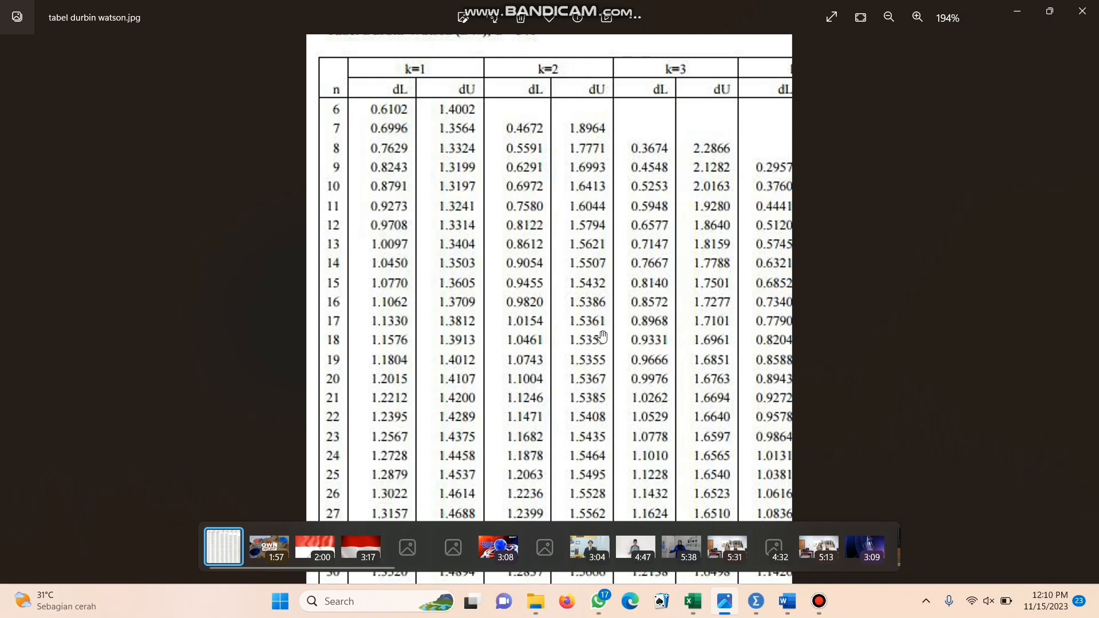
mouse_move(789, 611)
mouse_move(756, 608)
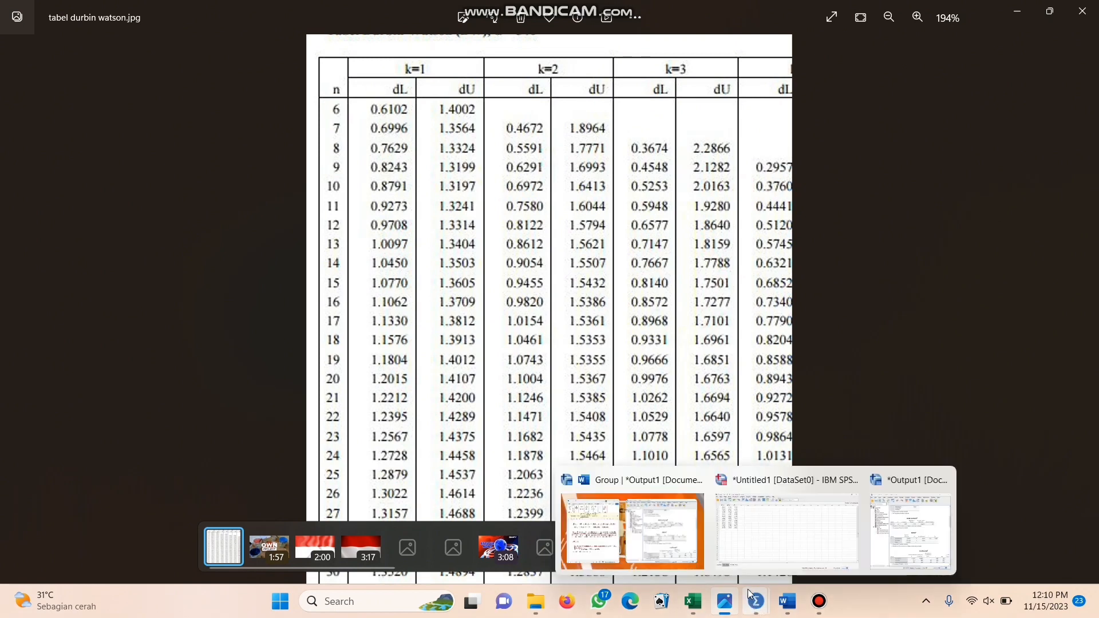
left_click(630, 535)
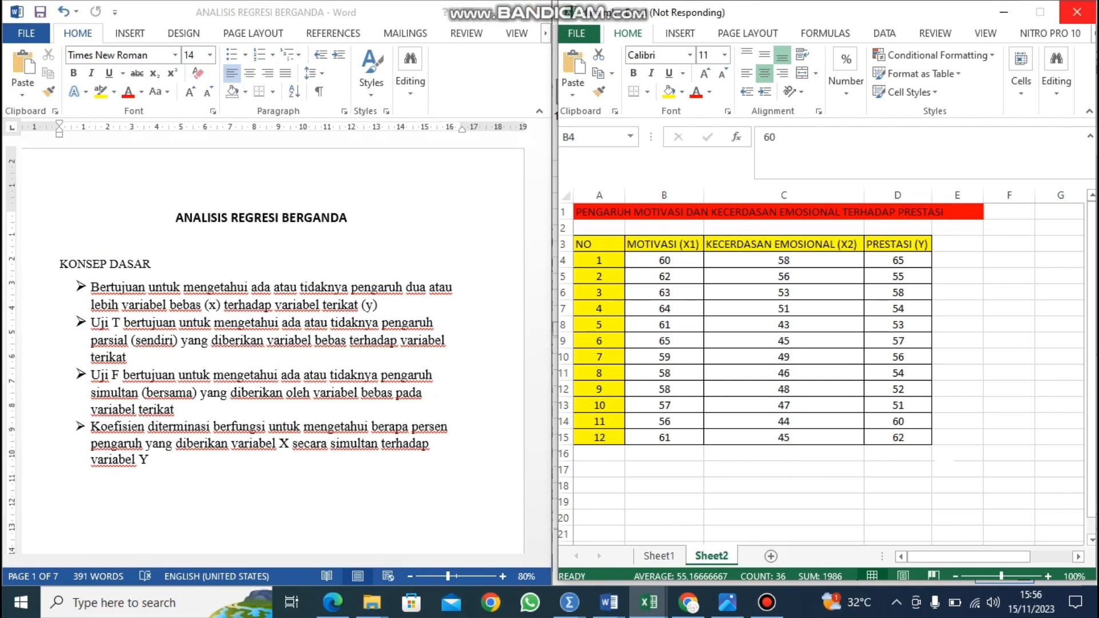
left_click(664, 453)
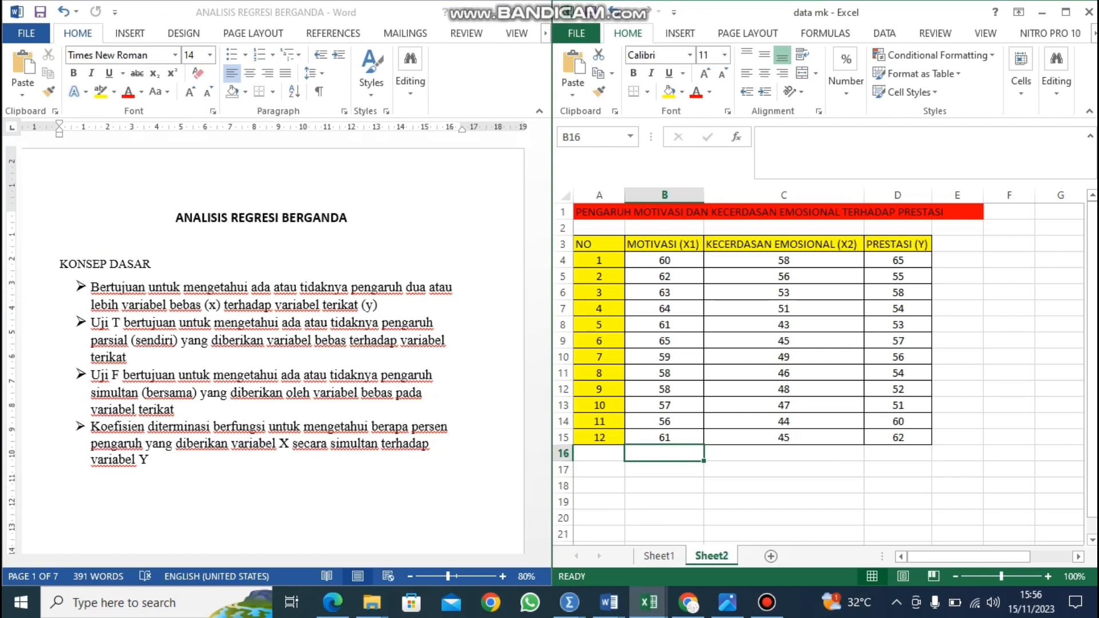
left_click(784, 469)
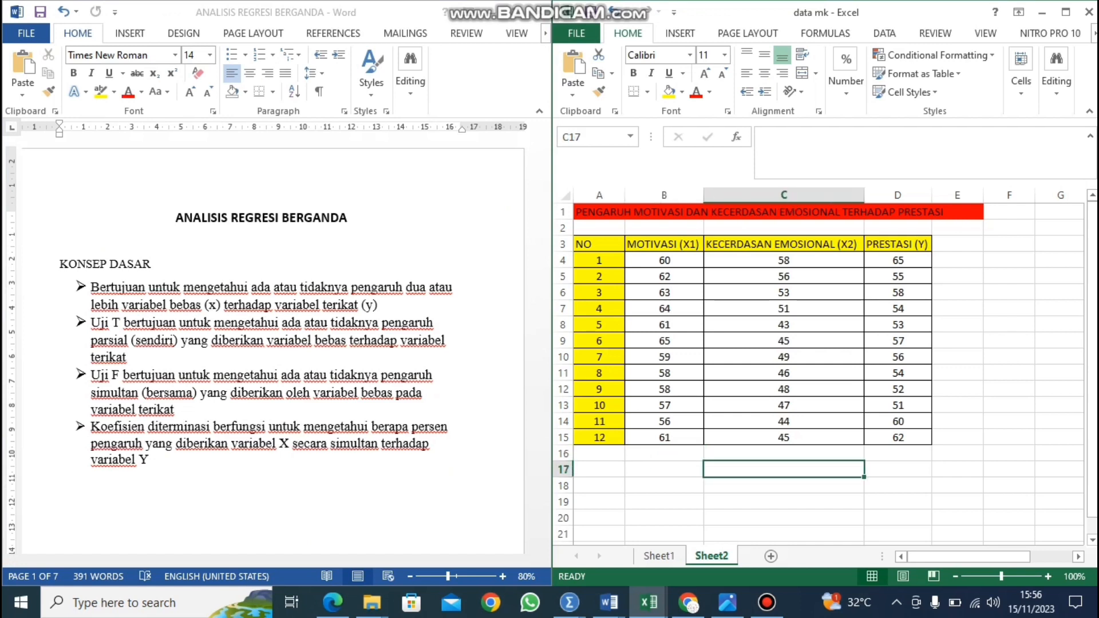
- Switch to the empty SPSS Data Editor and define three variables named X1, X2 and Y
mouse_move(570, 603)
left_click(519, 534)
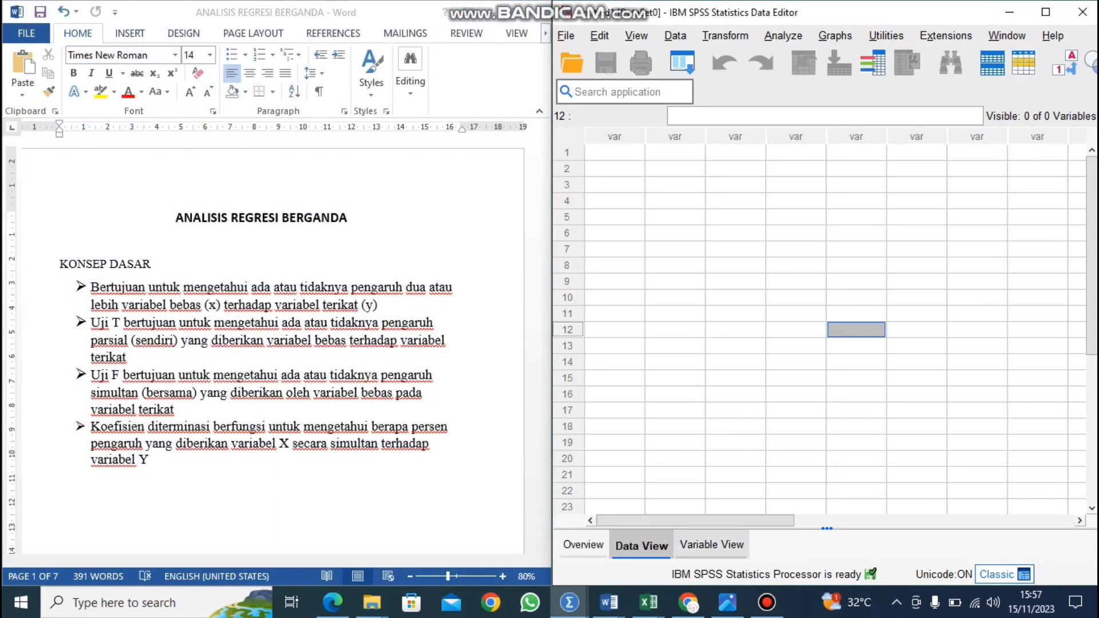
left_click(711, 544)
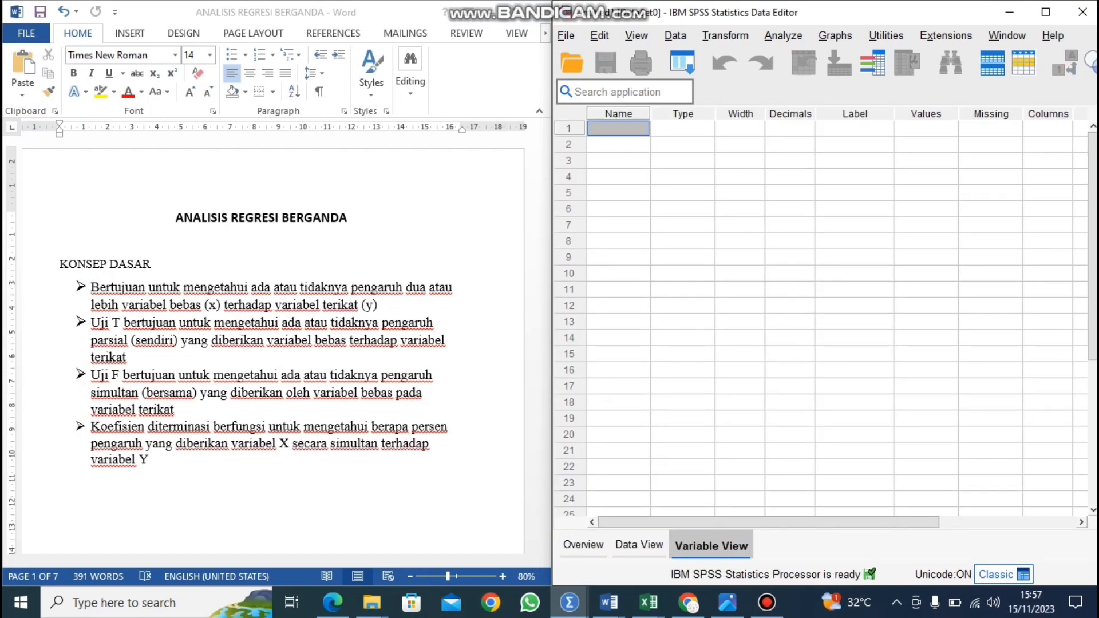
type("x1")
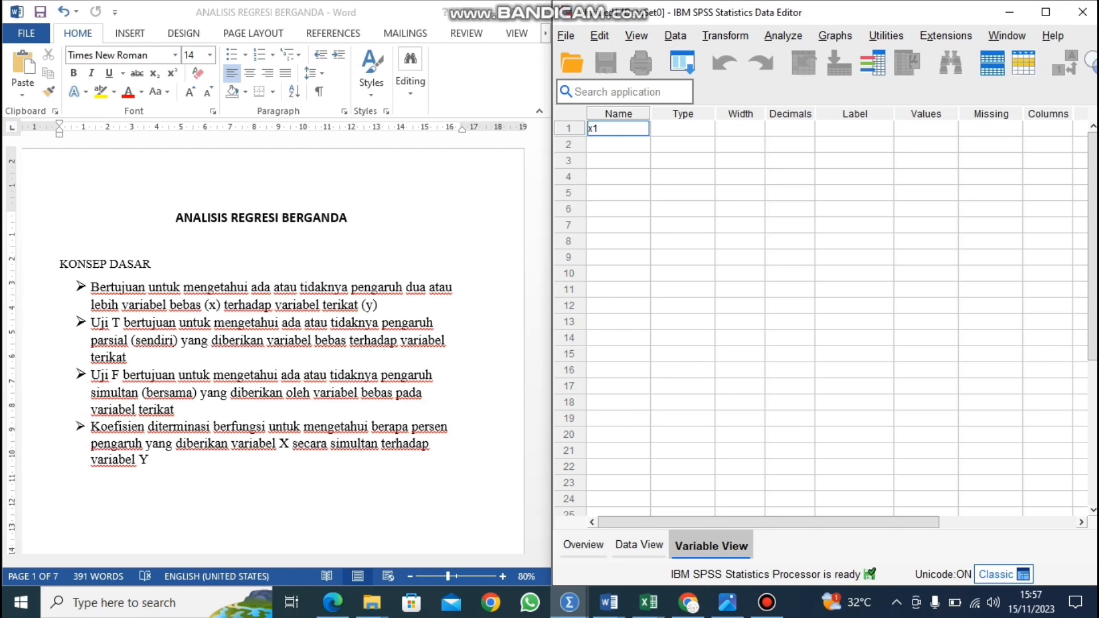
key("BackSpace")
key("BackSpace")
type("X1")
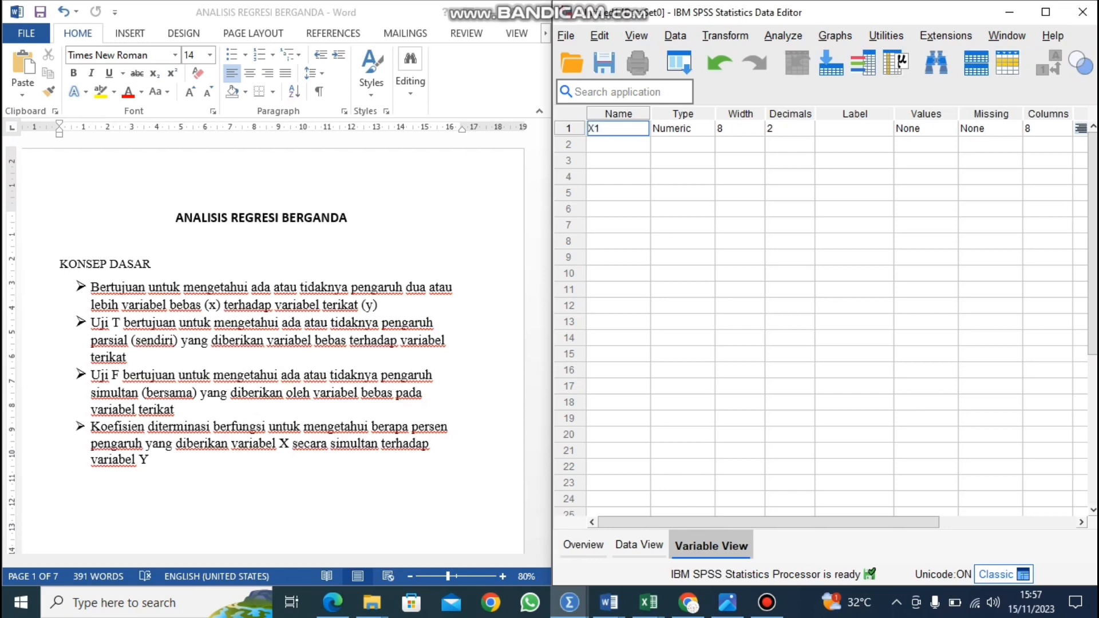
key("Down")
type("X2")
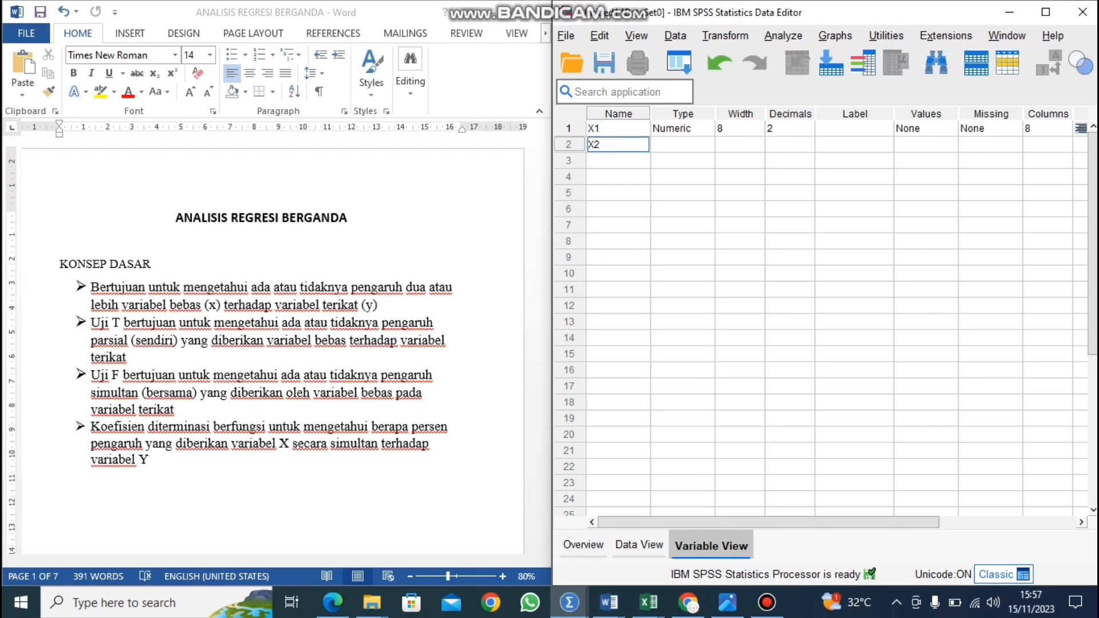
key("Down")
type("Y")
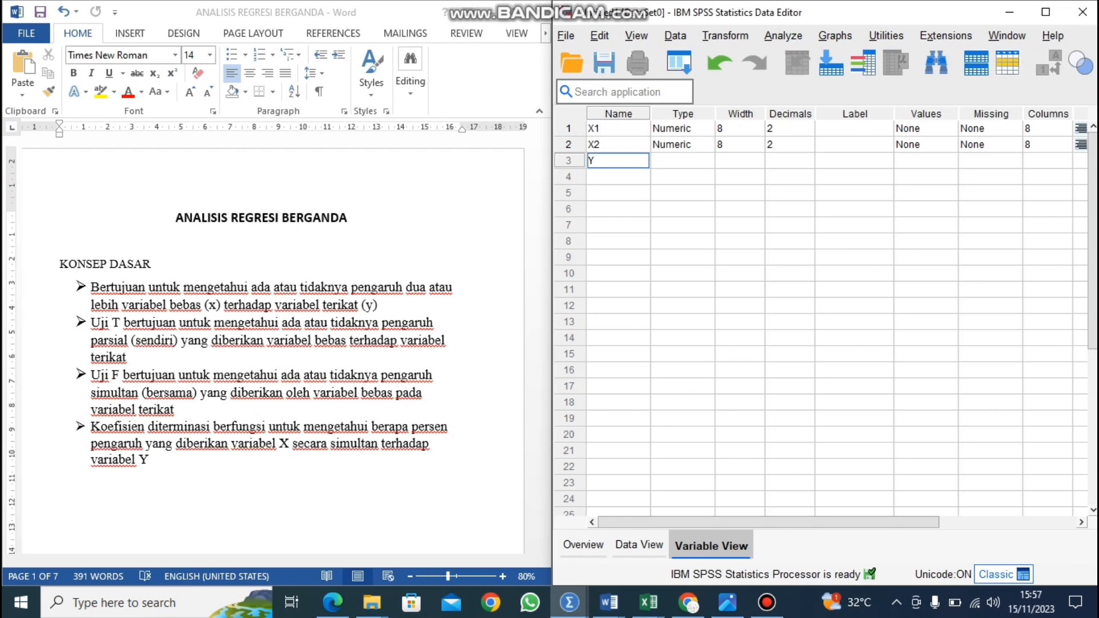
- Label X1 as MOTIVASI, X2 as KECERDASAN EMOSIONAL and Y as PRESTASI
left_click(854, 128)
type("MOTIVASI")
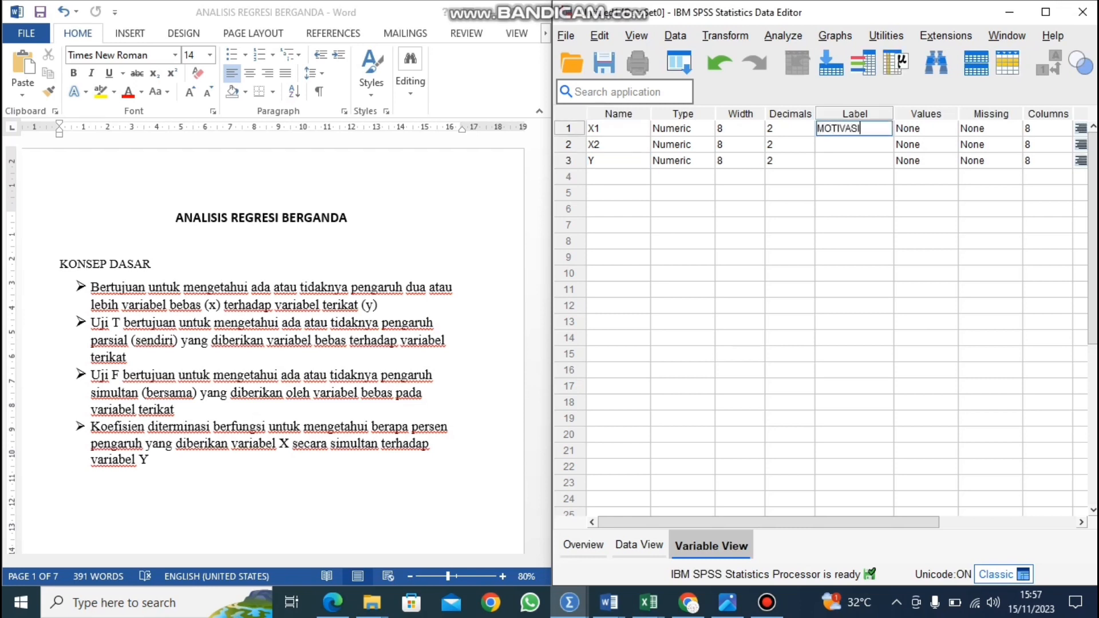
key("Down")
type("KE")
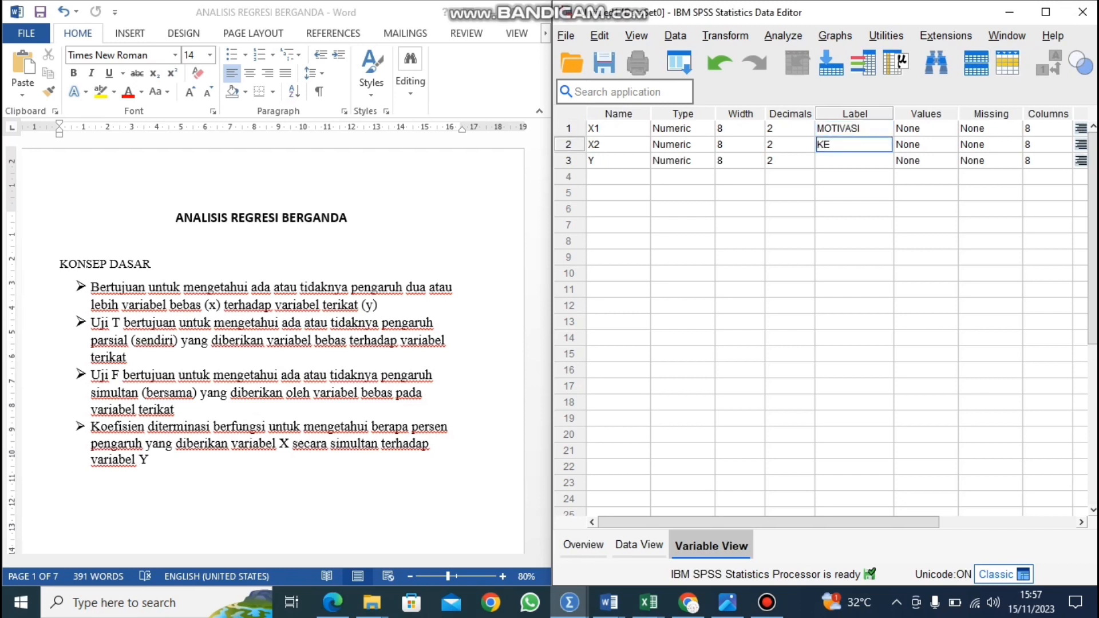
type("CERDASAN EMOSIONAL")
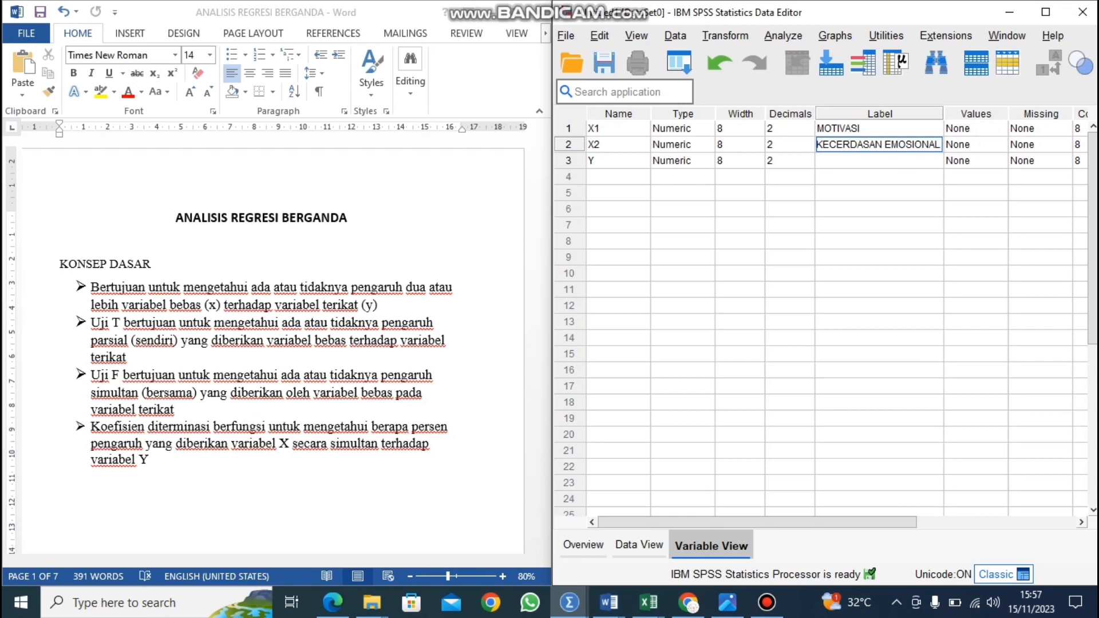
key("Down")
type("PRESTASI")
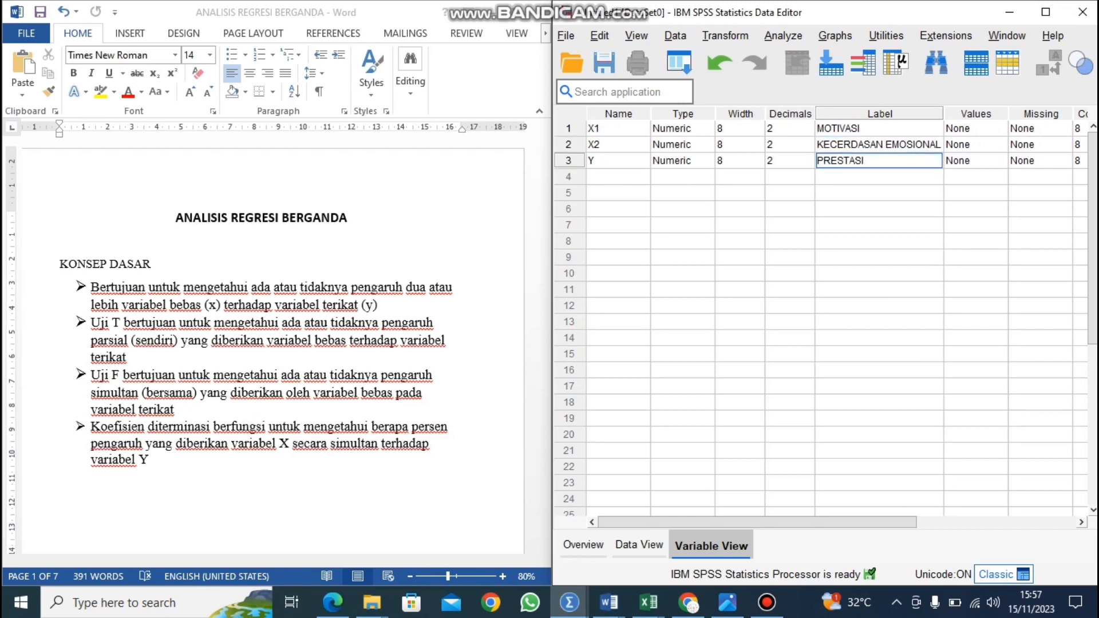
key("Down")
- Select the first X1 data cell as the paste target, and copy the motivasi, kecerdasan emosional and prestasi values B4:D15 from the data mk workbook in Excel
left_click(640, 545)
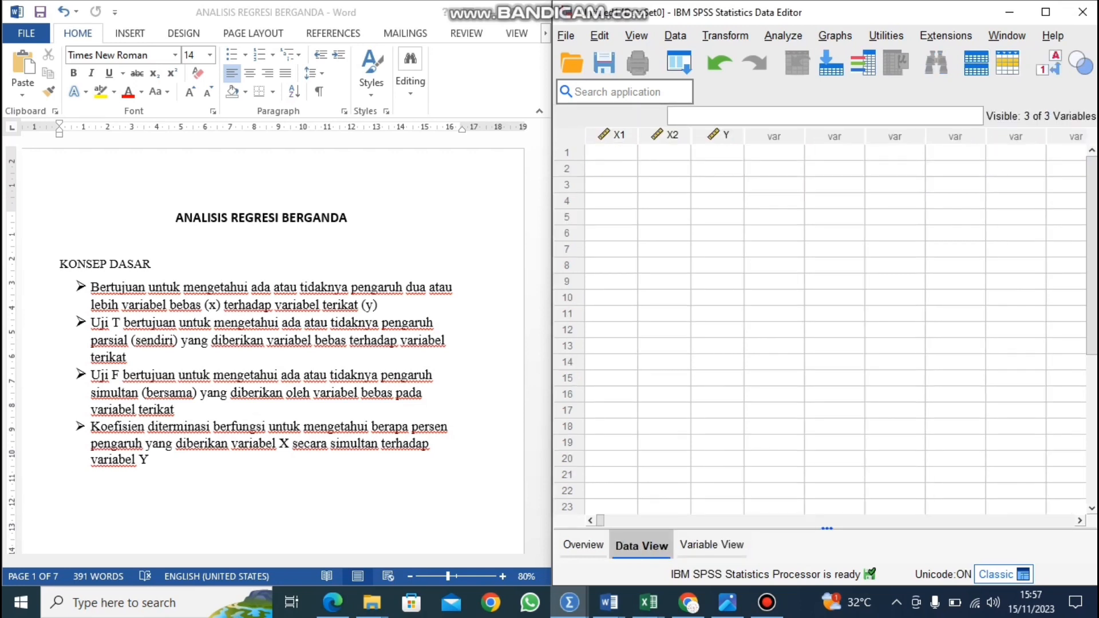
left_click(611, 168)
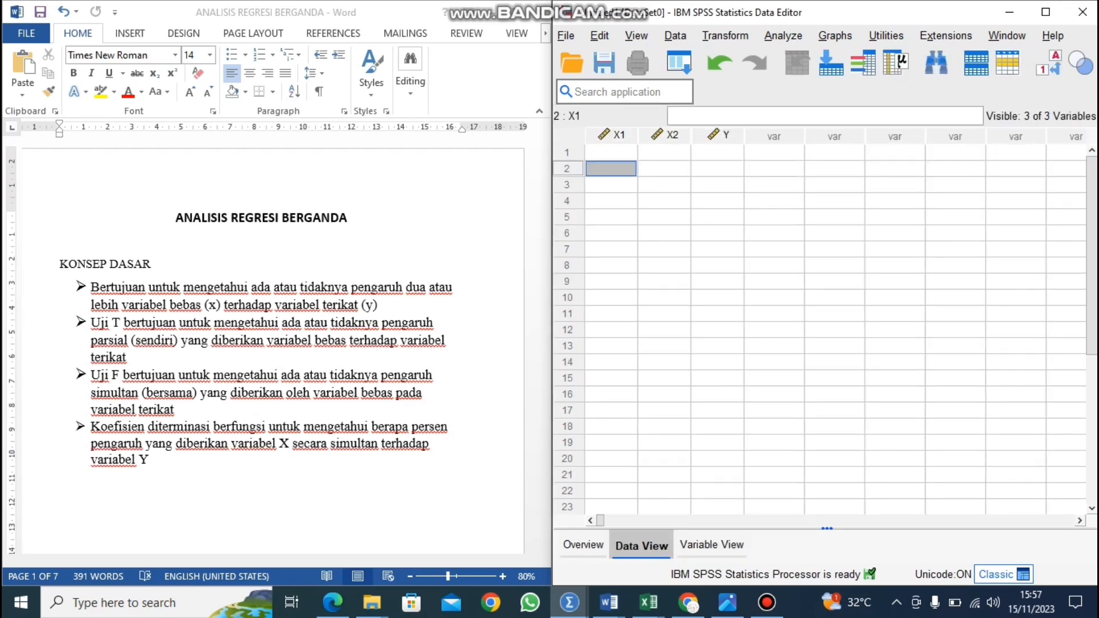
left_click(612, 135)
left_click(611, 153)
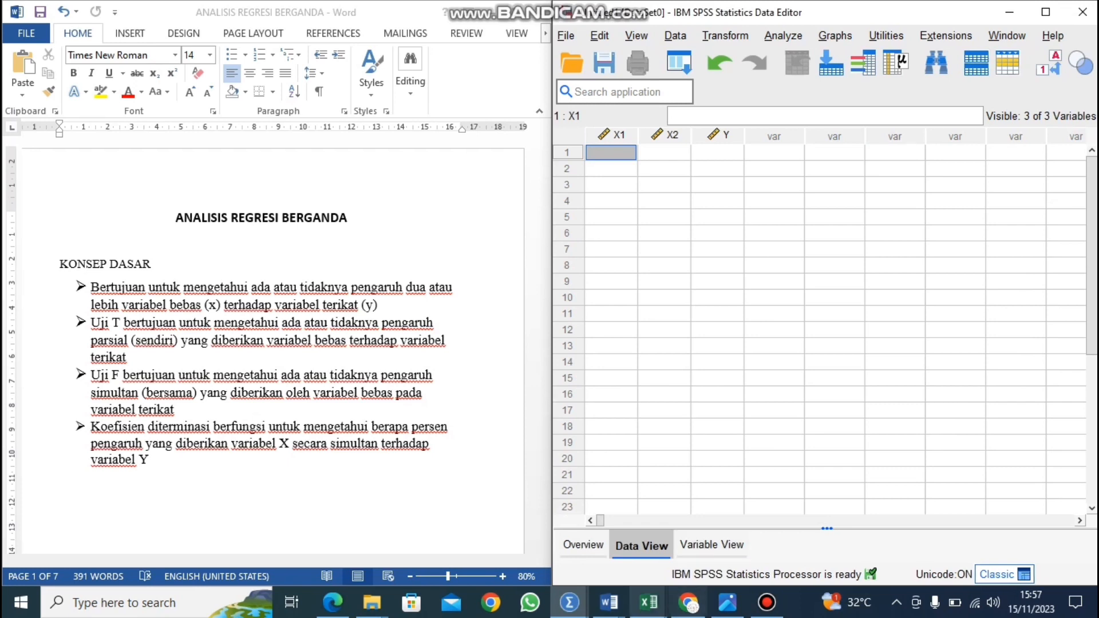
left_click(649, 603)
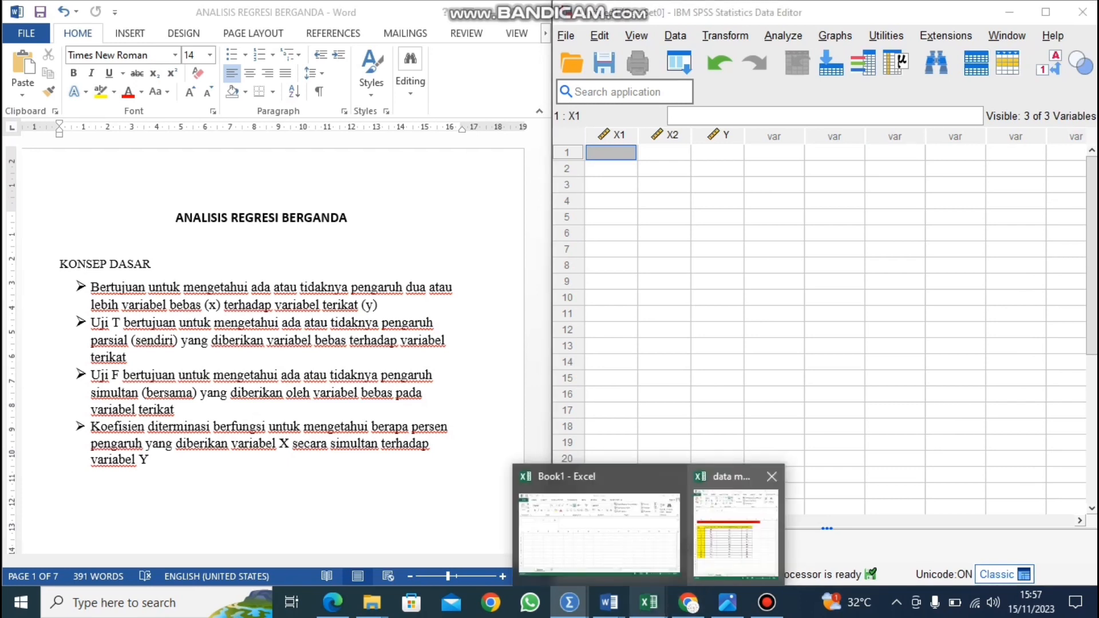
left_click(736, 535)
left_click_drag(664, 260, 898, 438)
key("ctrl+c")
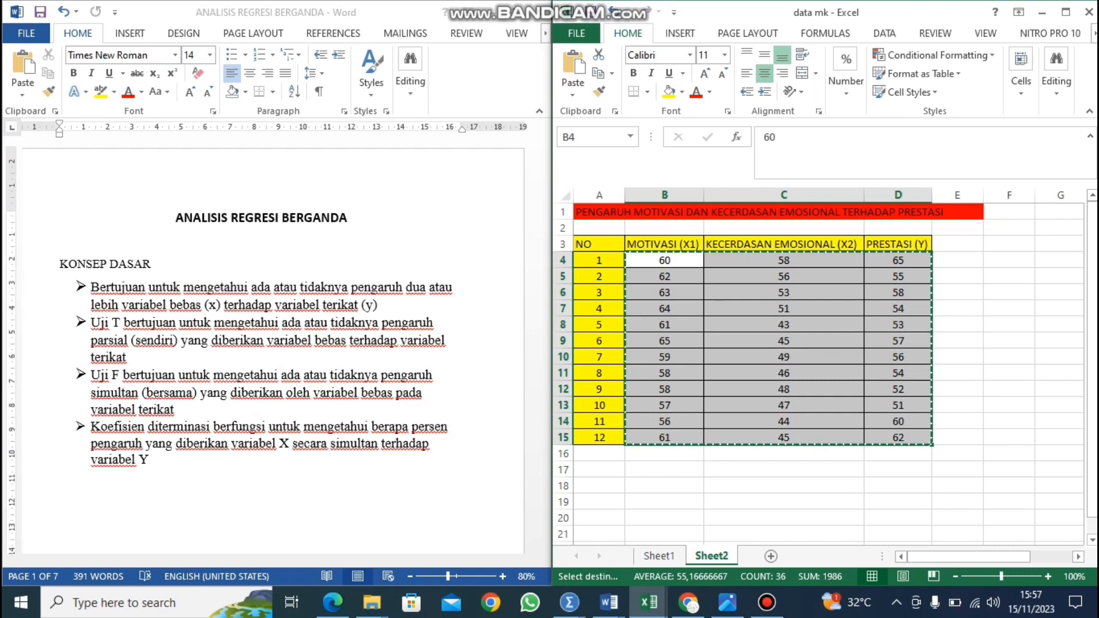
- Switch to the SPSS Data Editor and paste the copied Excel values into the X1, X2 and Y columns
key("alt+Tab")
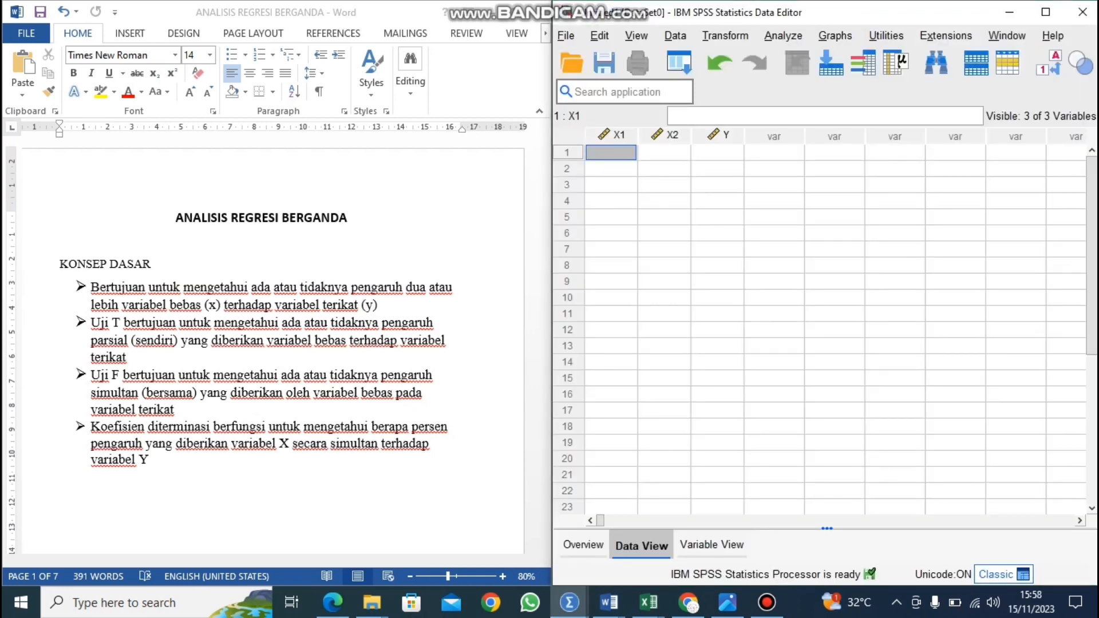
key("ctrl+v")
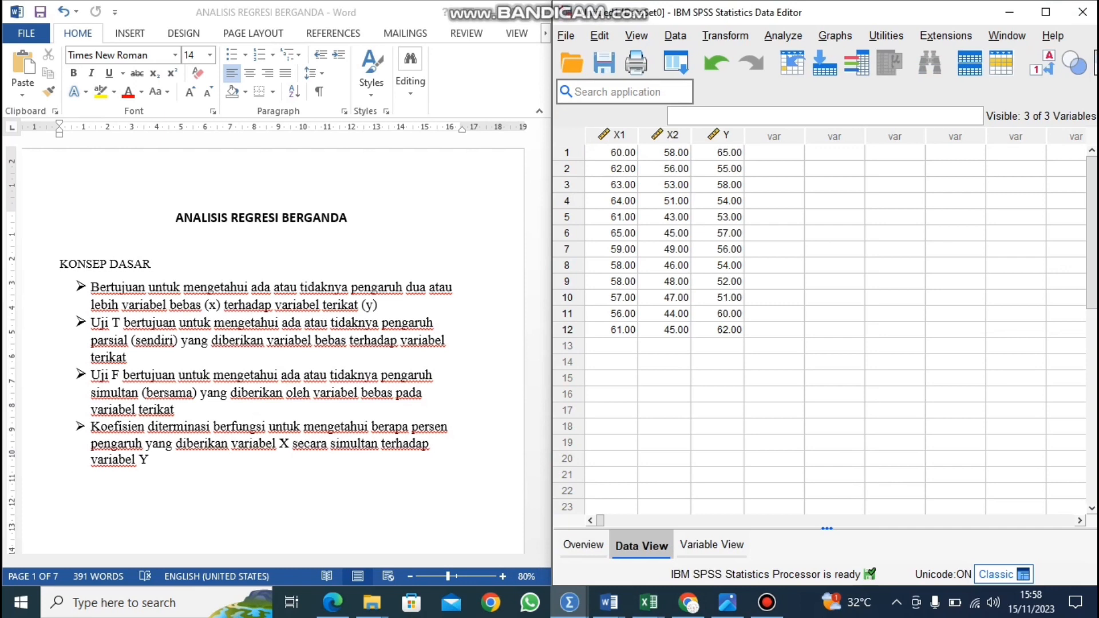
- Run a linear regression with PRESTASI as the dependent variable and MOTIVASI and KECERDASAN EMOSIONAL as independents, using the Enter method
left_click(783, 35)
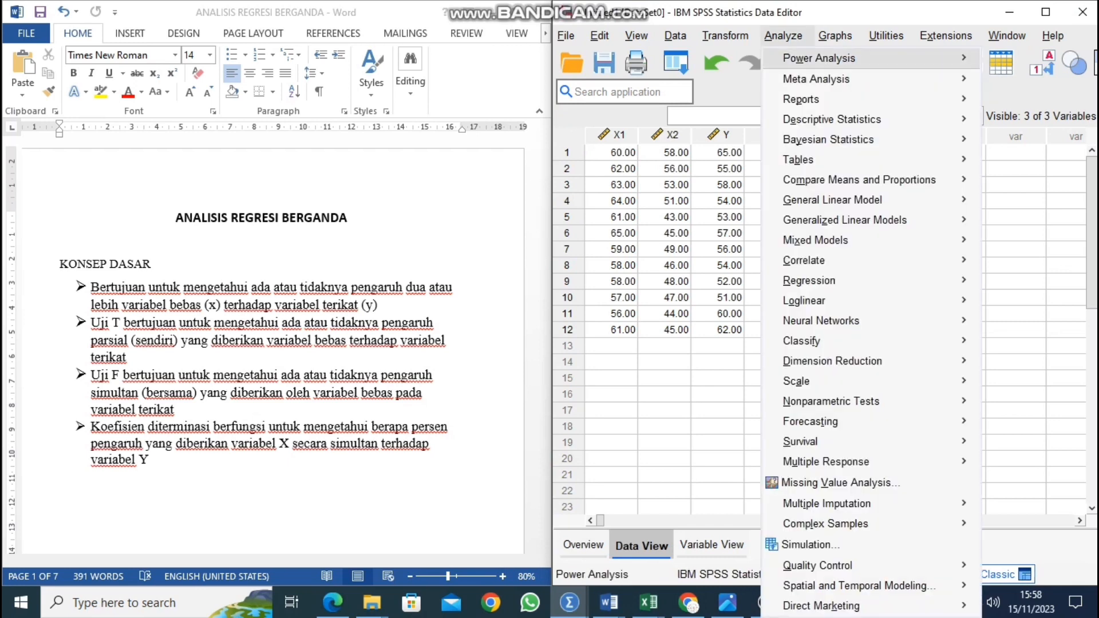
mouse_move(809, 280)
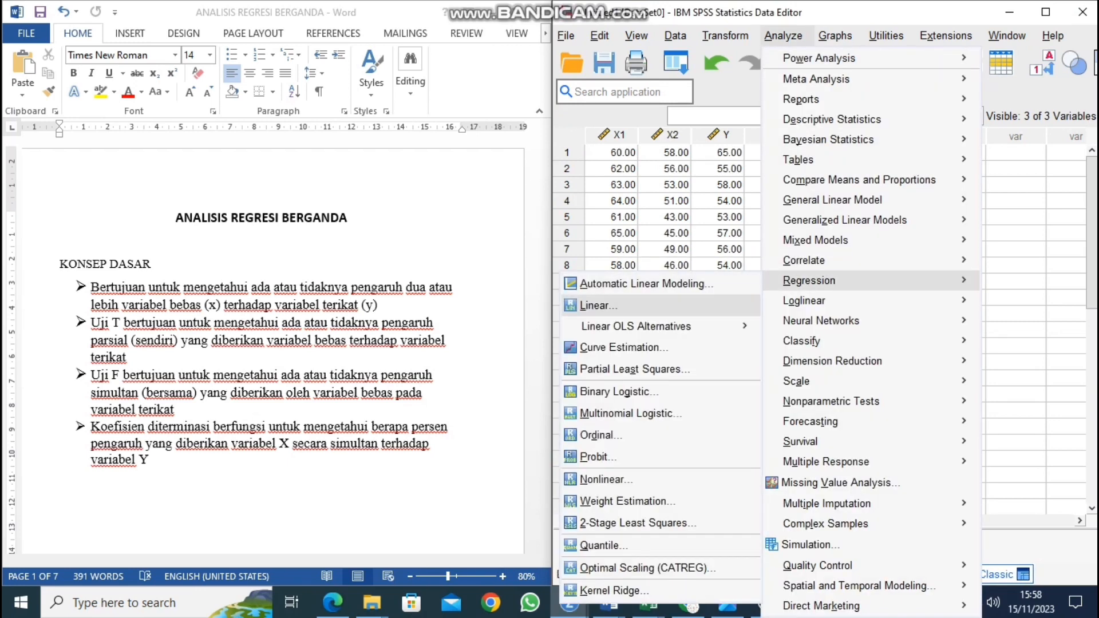
left_click(599, 305)
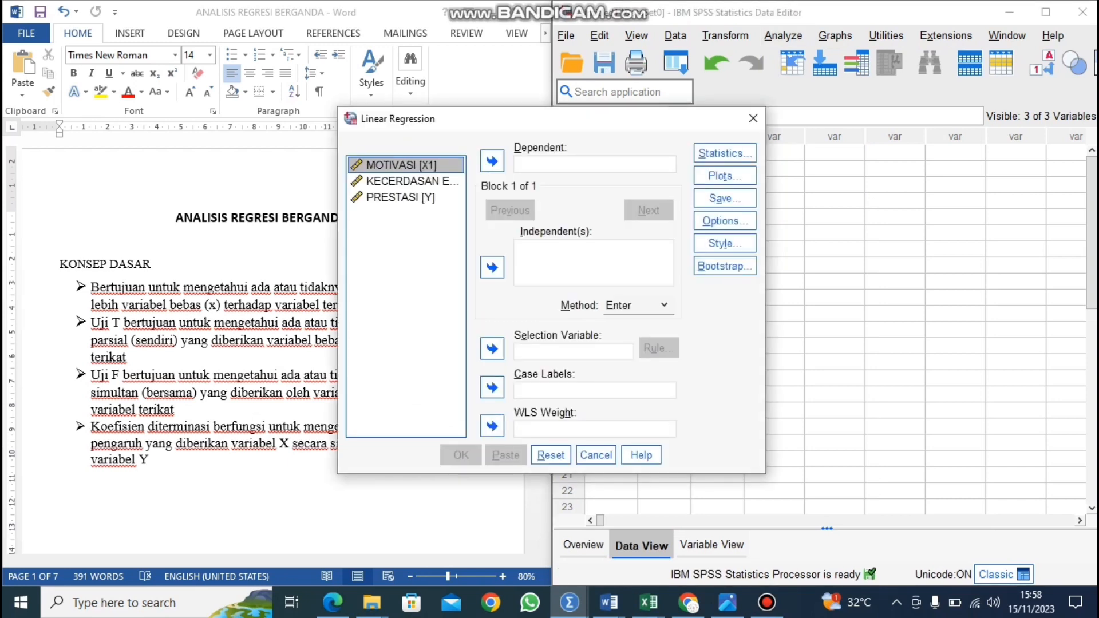
left_click(401, 197)
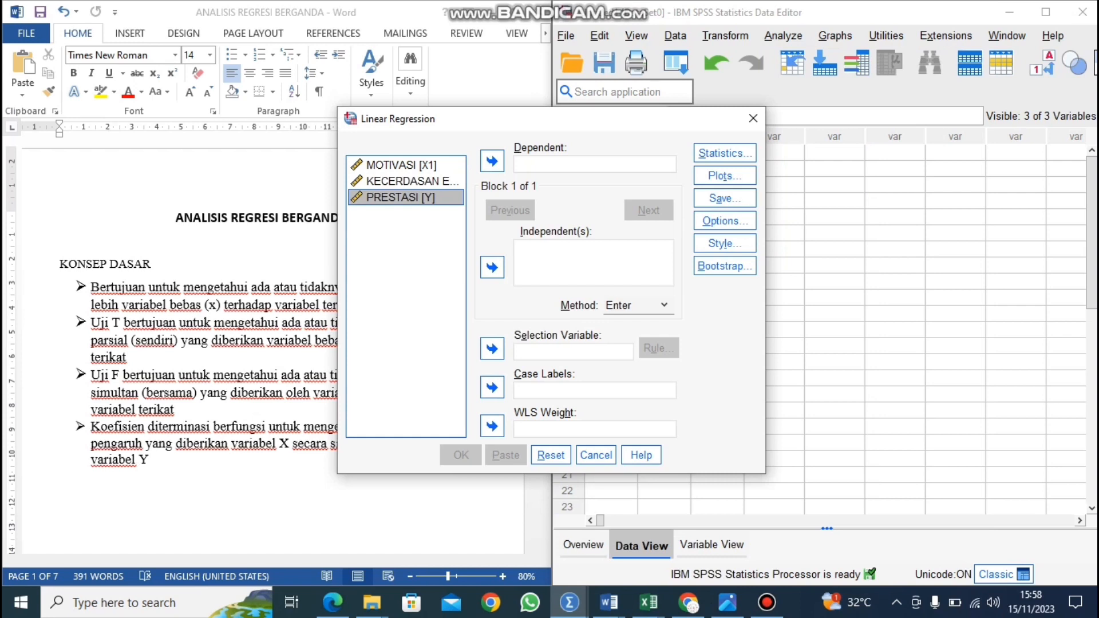
left_click_drag(401, 198, 610, 166)
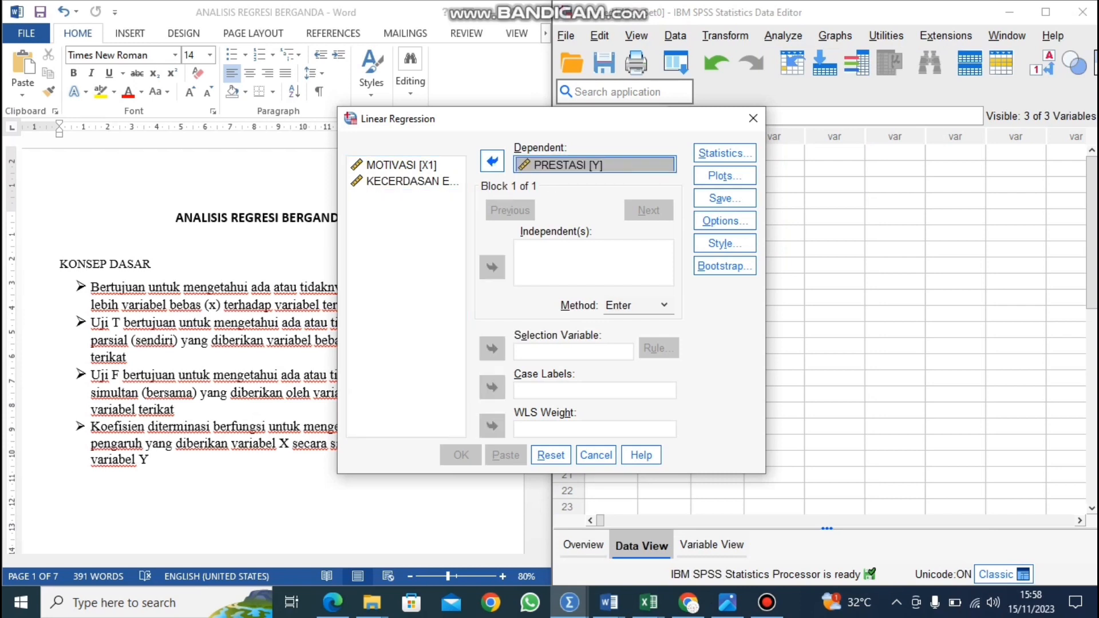
left_click(401, 165)
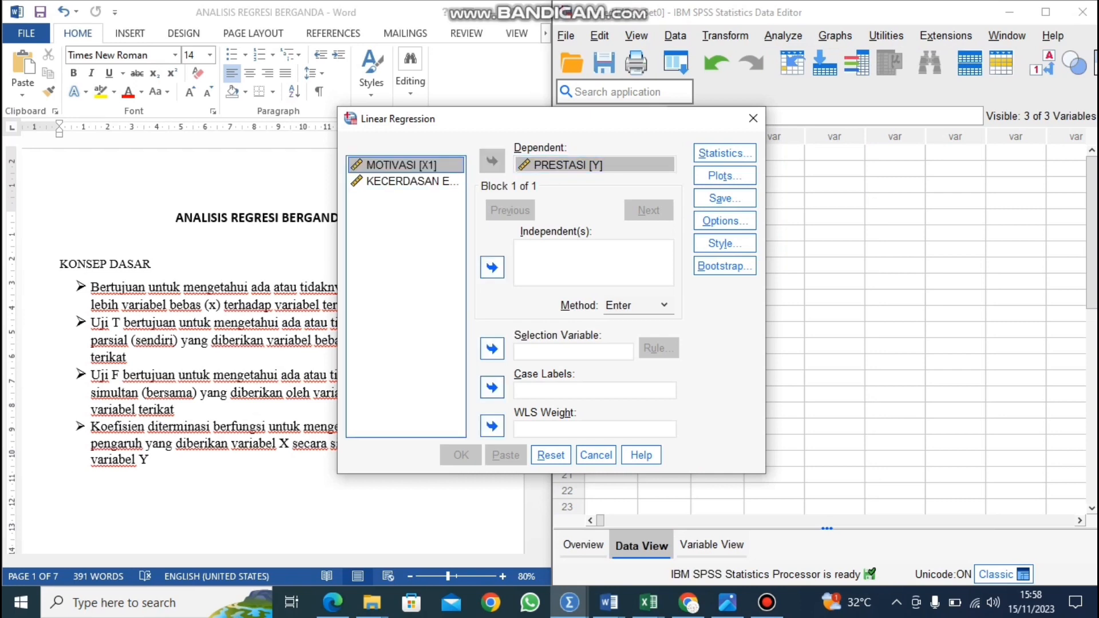
left_click(407, 181, "shift")
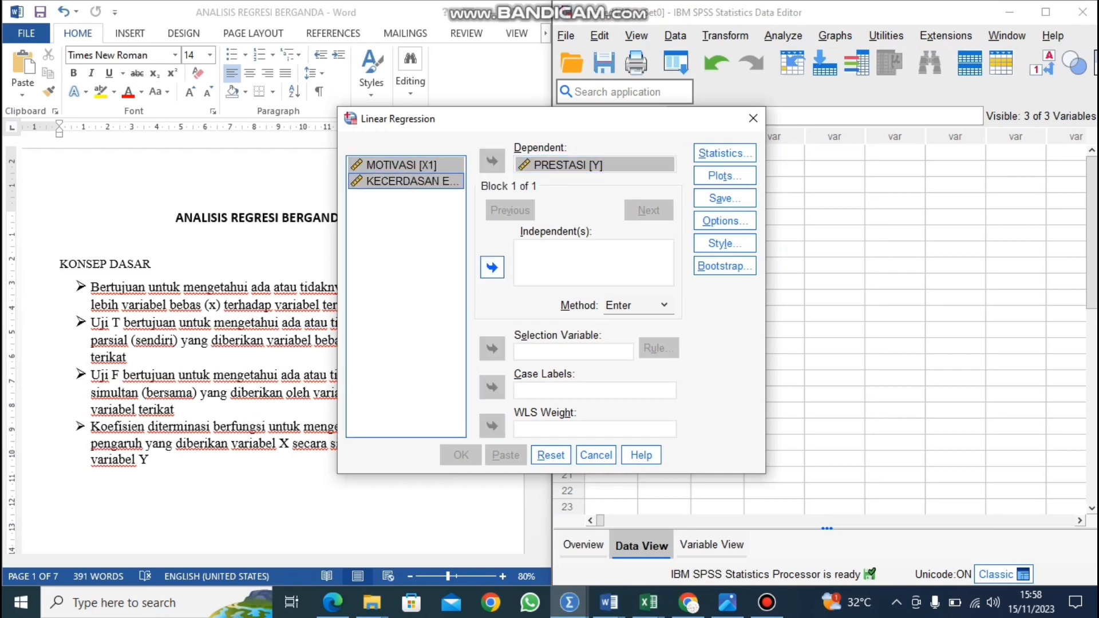
left_click_drag(406, 181, 552, 244)
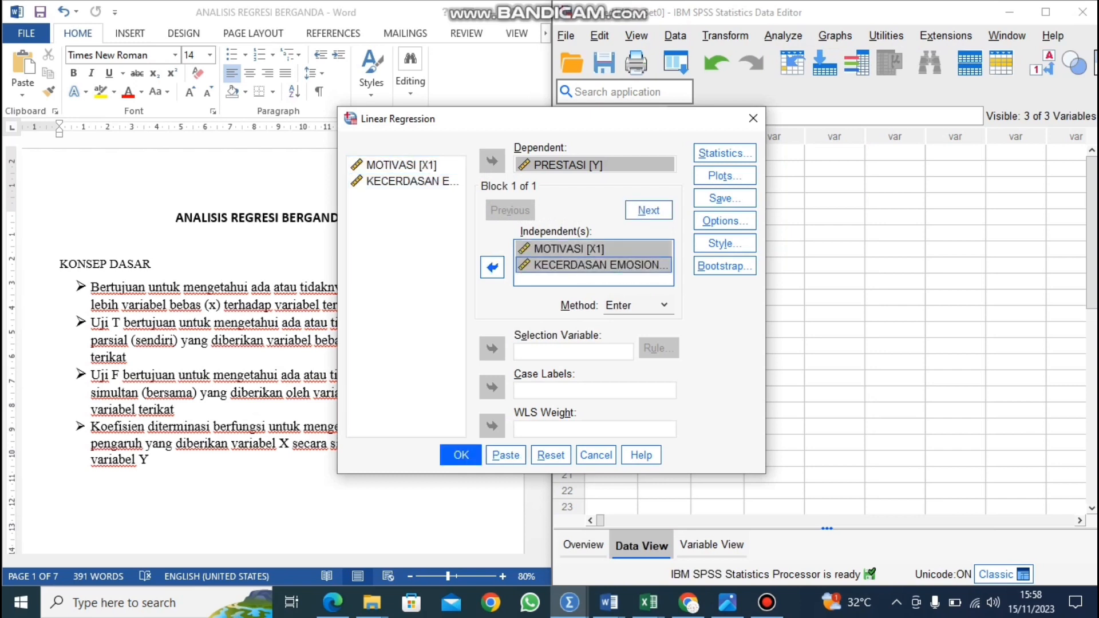
left_click(461, 456)
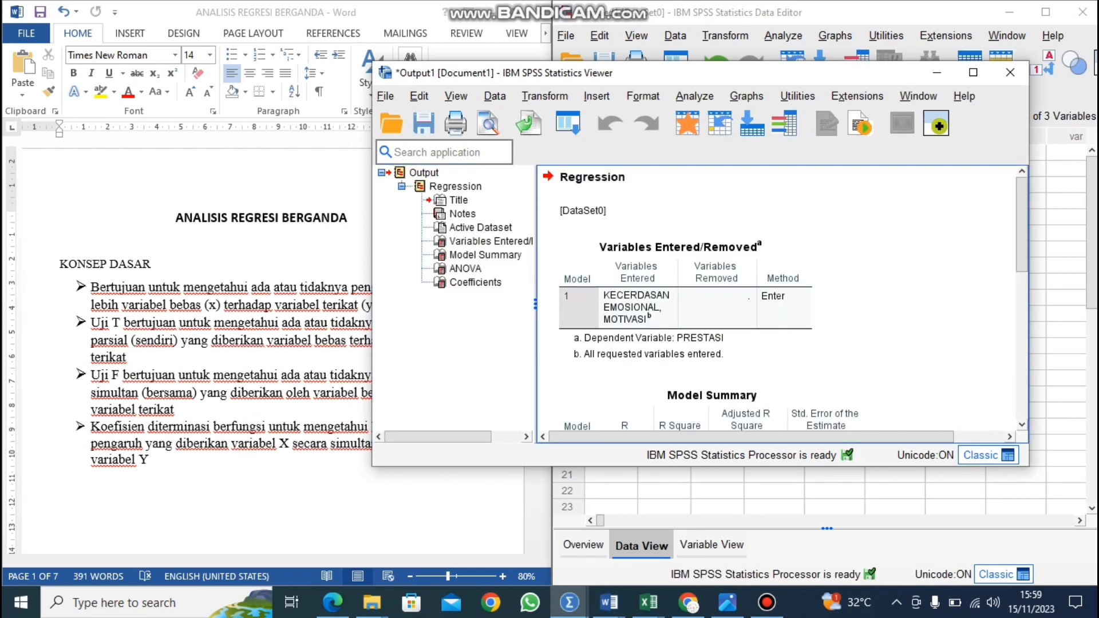
- Review the ANOVA and Coefficients tables in the regression output
scroll(779, 298, "down", 10)
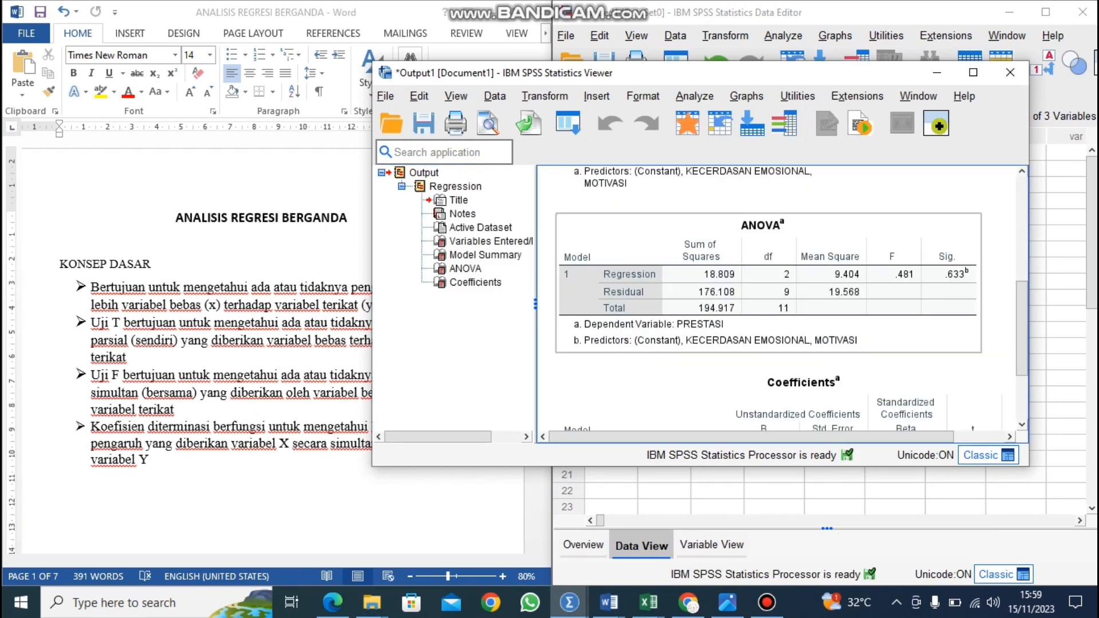
scroll(778, 298, "down", 5)
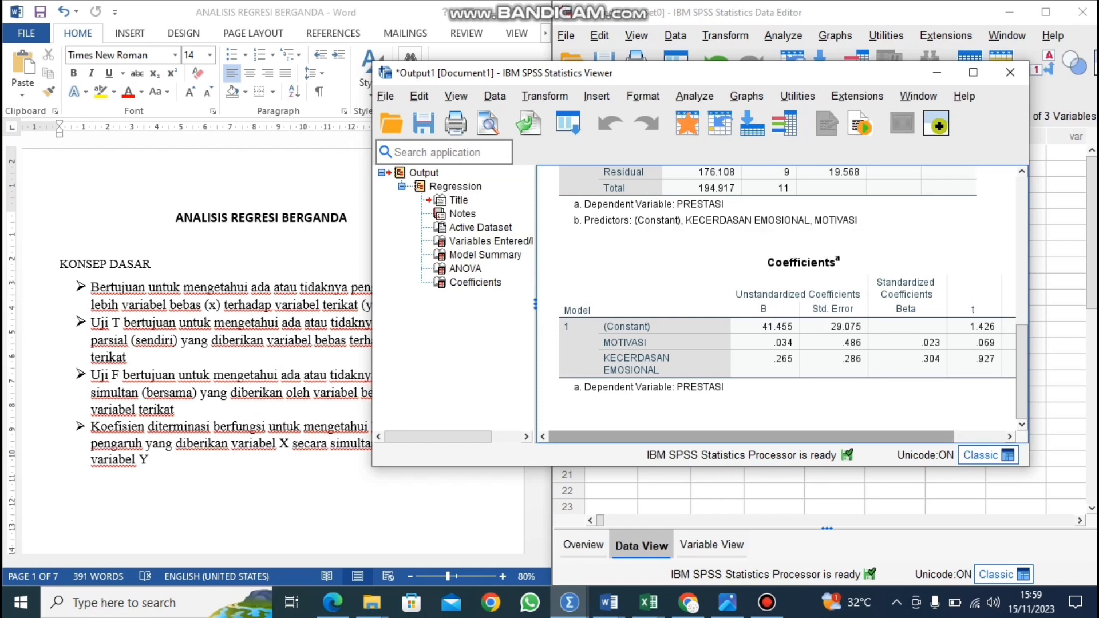
mouse_move(751, 437)
left_mouse_down()
mouse_move(800, 437)
mouse_move(751, 437)
mouse_move(761, 437)
left_mouse_up()
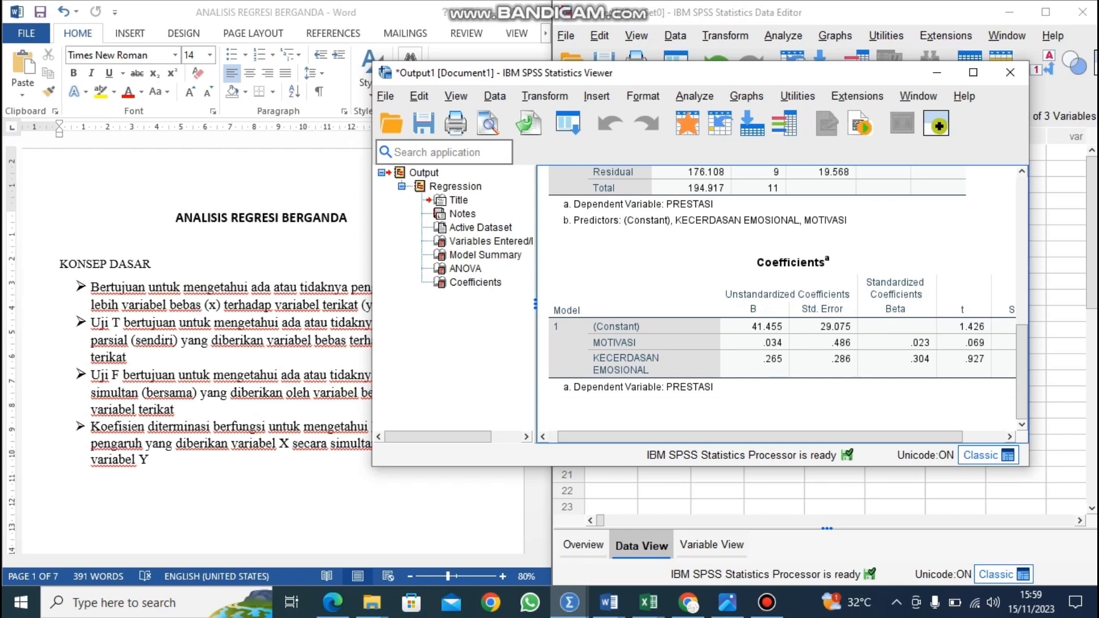
- Switch to the ANALISIS REGRESI BERGANDA notes in Word and read the hypotheses and the decision rules for Uji T and Uji F
left_click(258, 504)
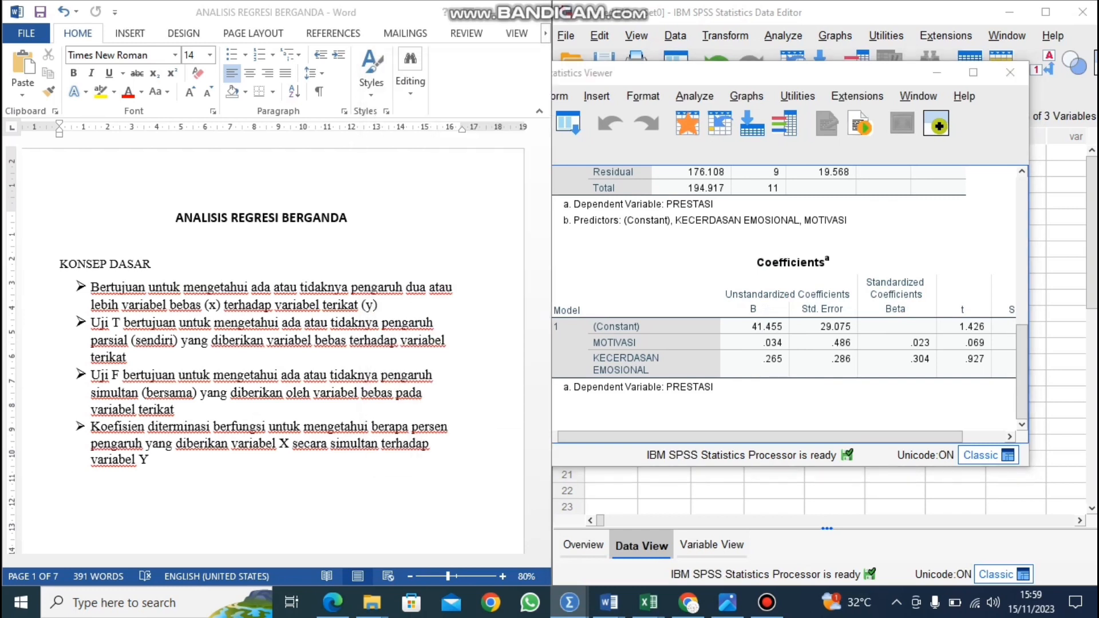
scroll(258, 344, "down", 3)
scroll(274, 344, "down", 8)
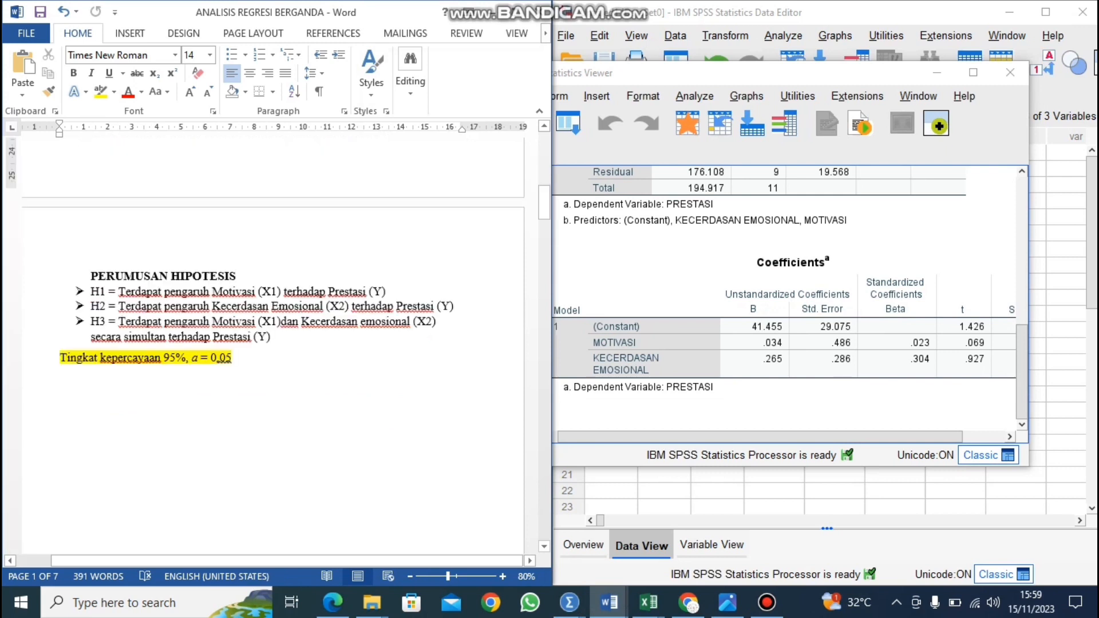
scroll(275, 344, "up", 1, "ctrl")
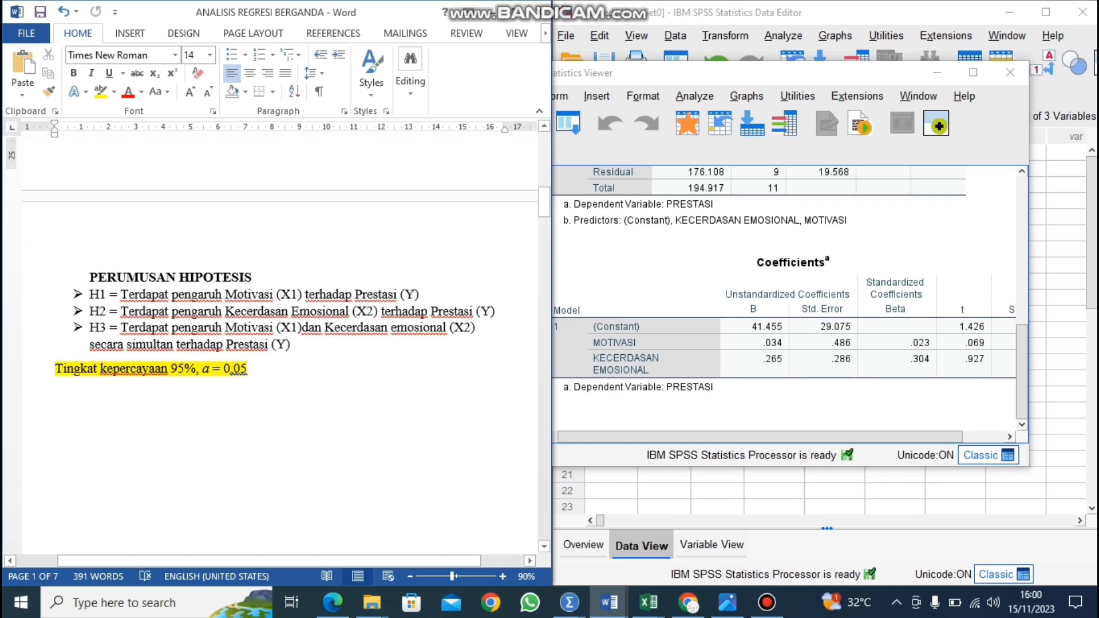
scroll(280, 344, "down", 3)
scroll(280, 344, "down", 10)
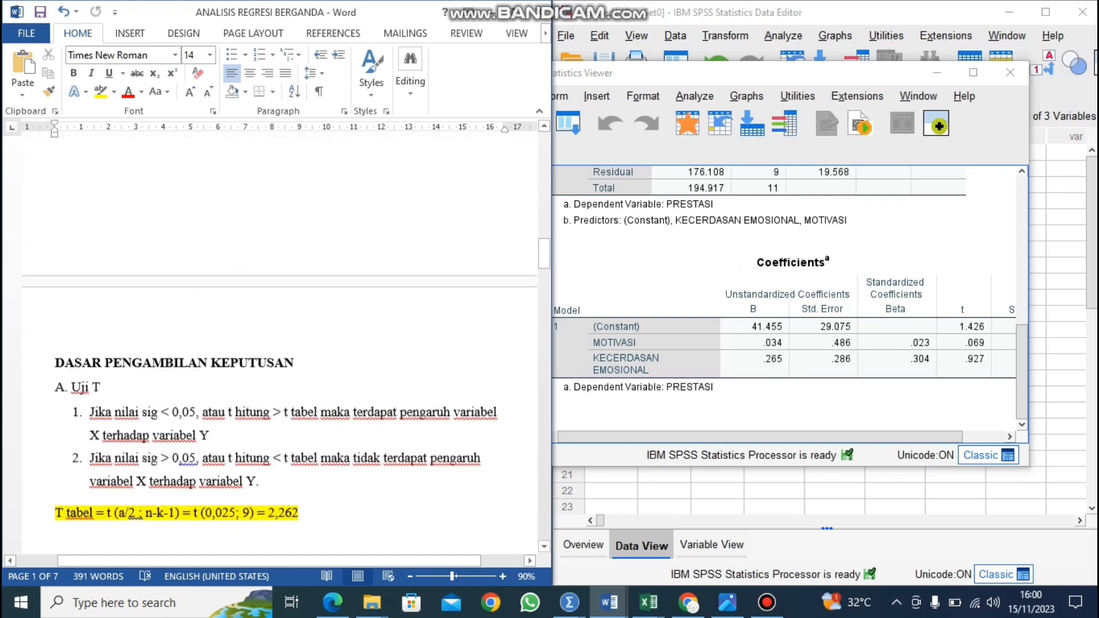
scroll(281, 344, "down", 3)
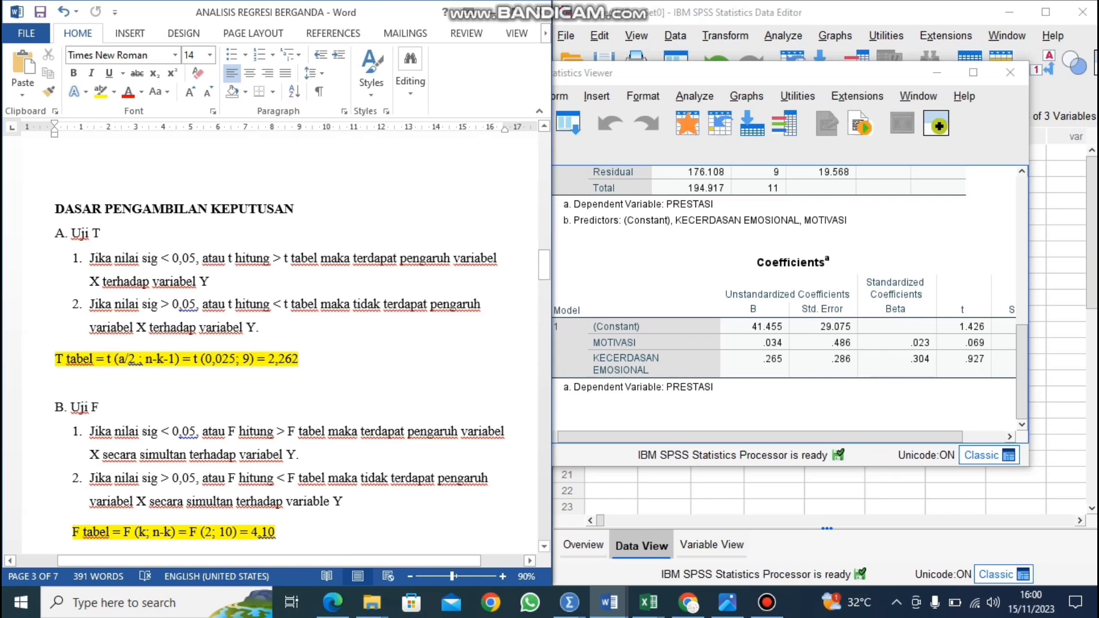
scroll(274, 343, "up", 10)
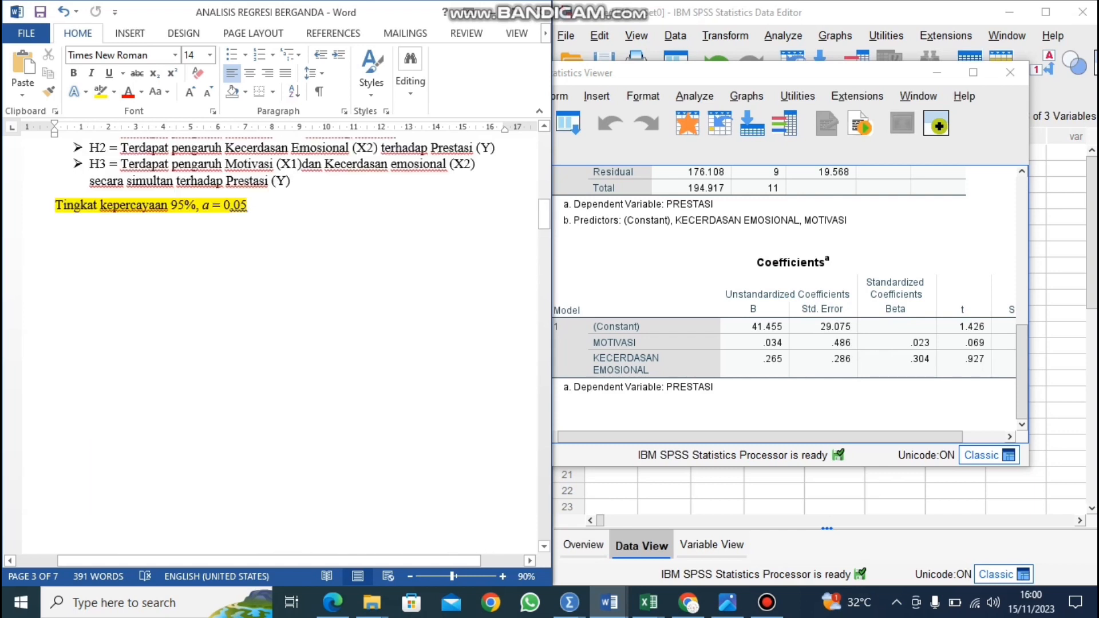
scroll(275, 343, "down", 10)
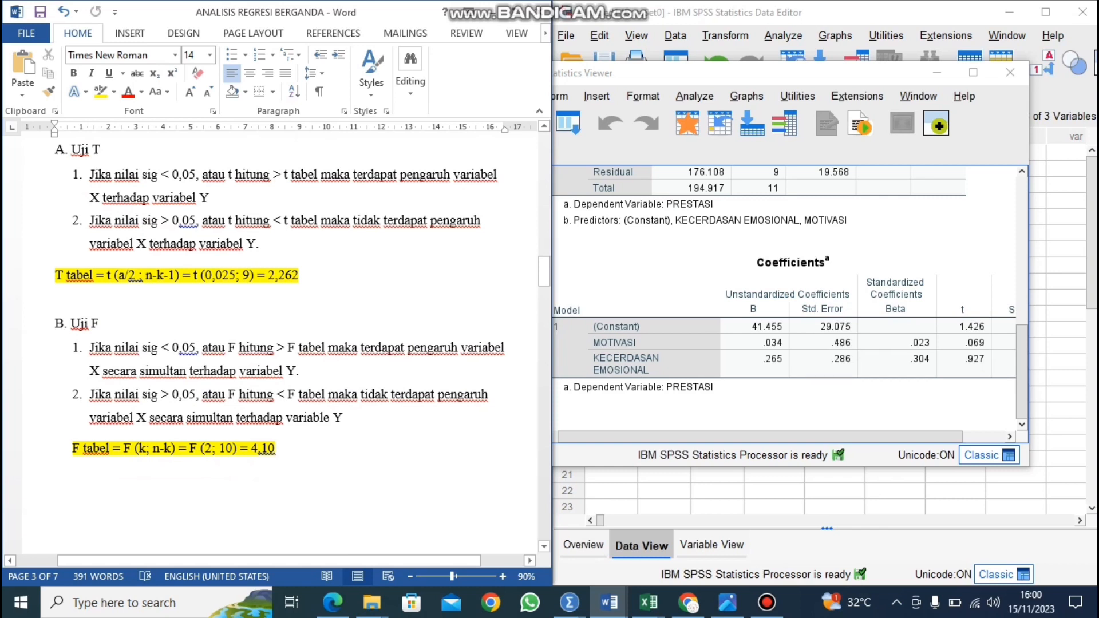
- Look up the t table value for 0.025 and df 9 in the Word file Document3, and return to the notes
left_click(830, 547)
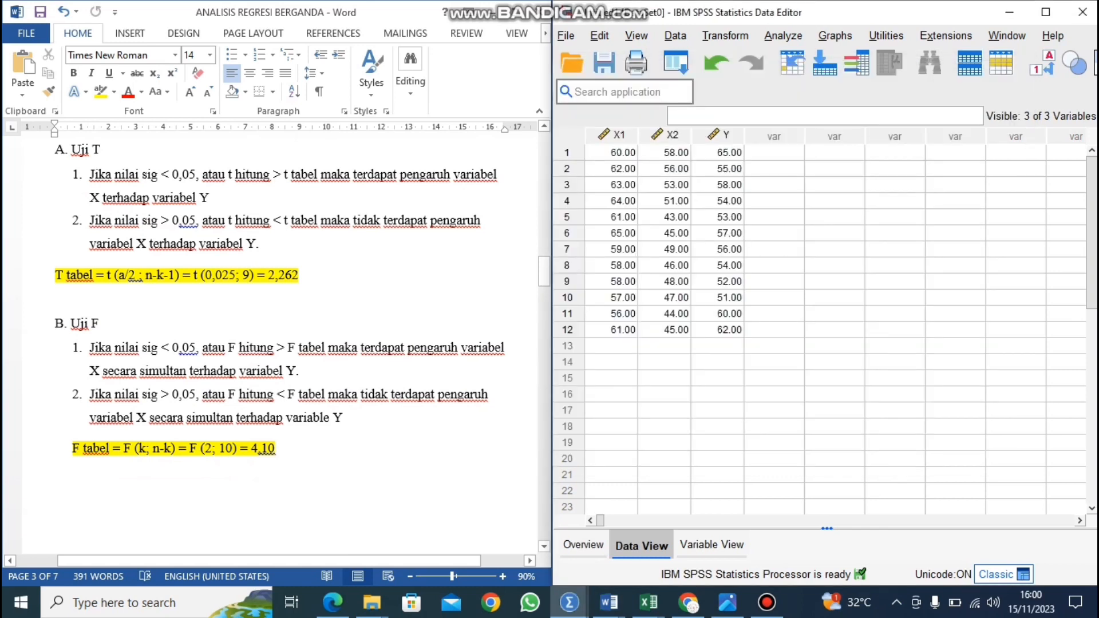
left_click(774, 491)
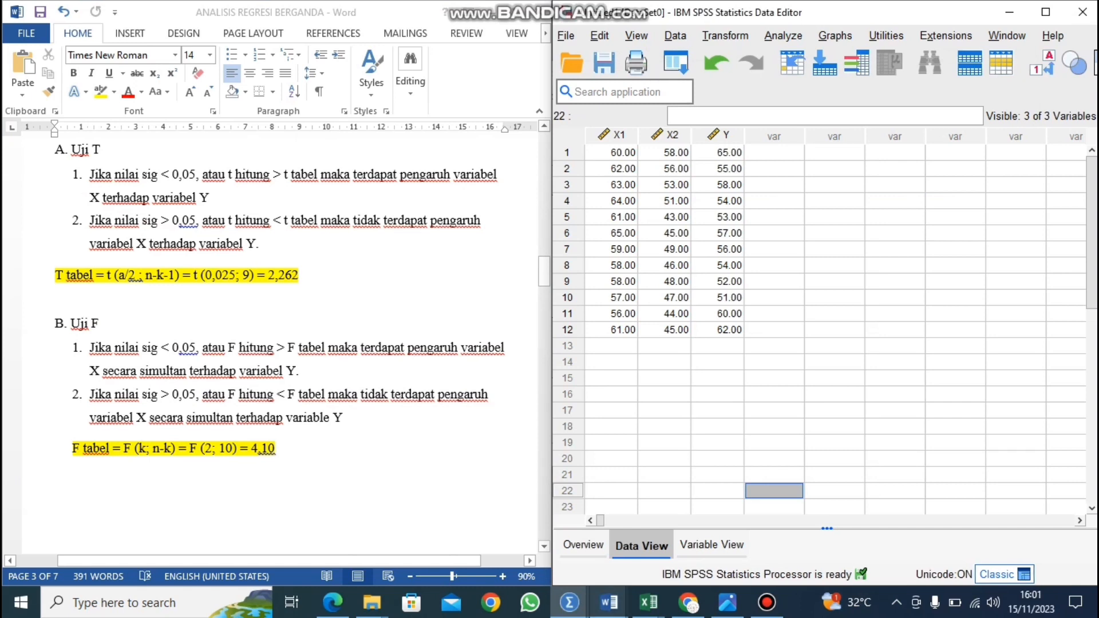
mouse_move(610, 602)
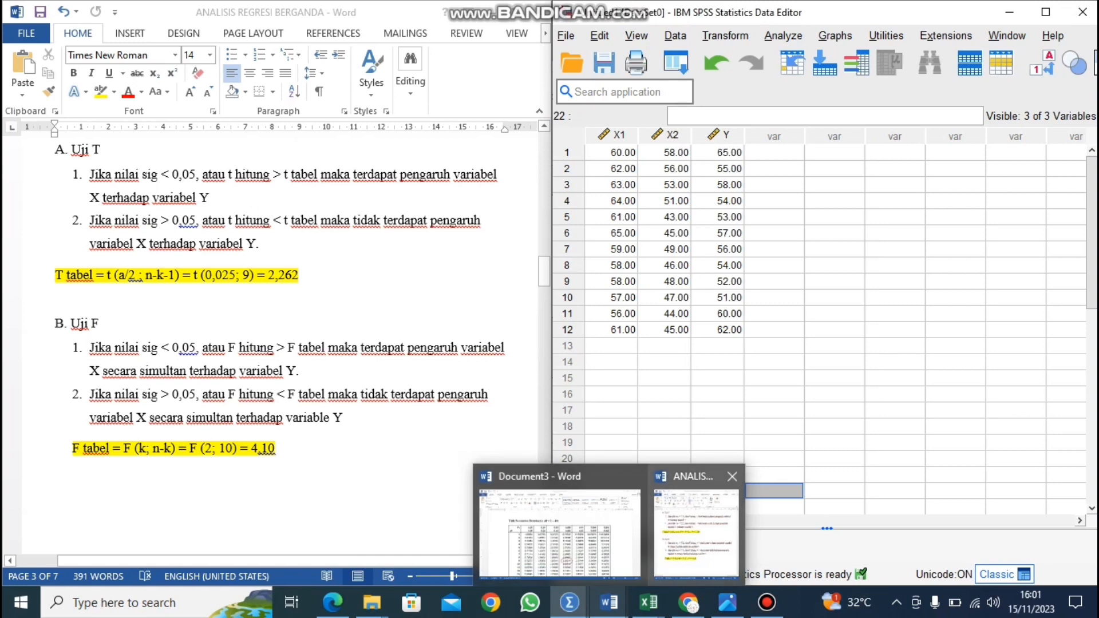
left_click(560, 532)
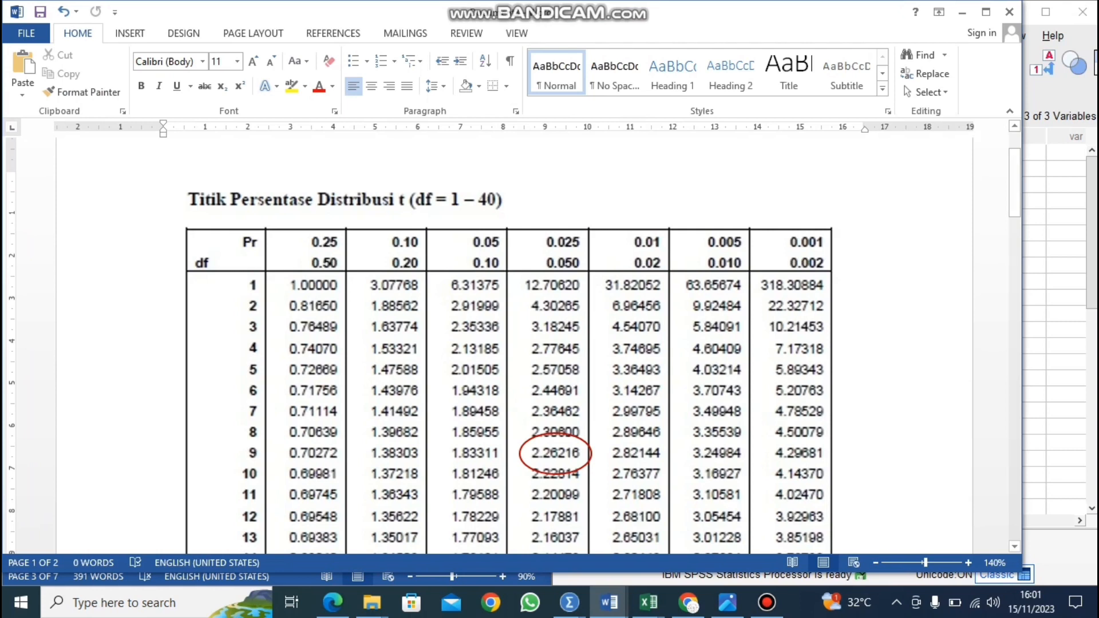
left_click(963, 12)
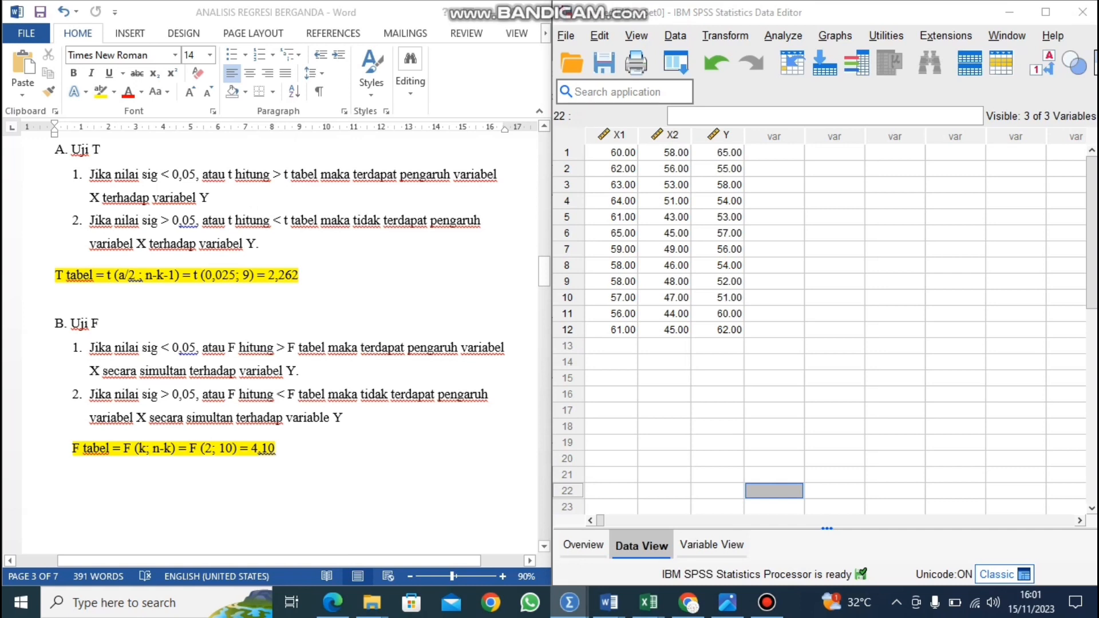
- Look up the F table value for N1 = 2 and N2 = 10 in Document3, and put that document away
left_click(321, 309)
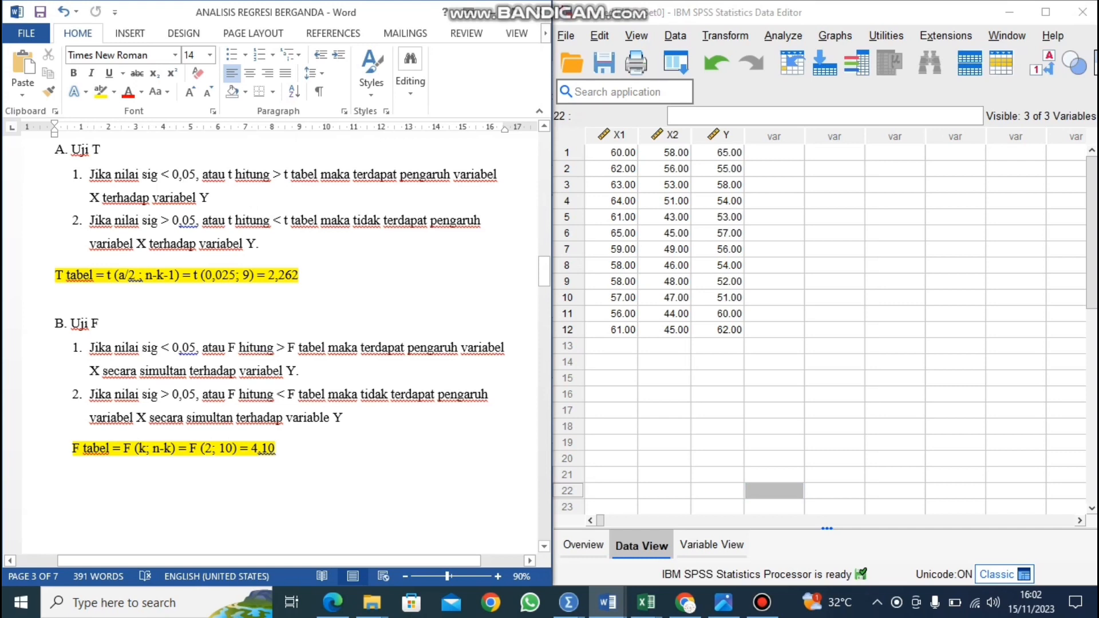
mouse_move(607, 603)
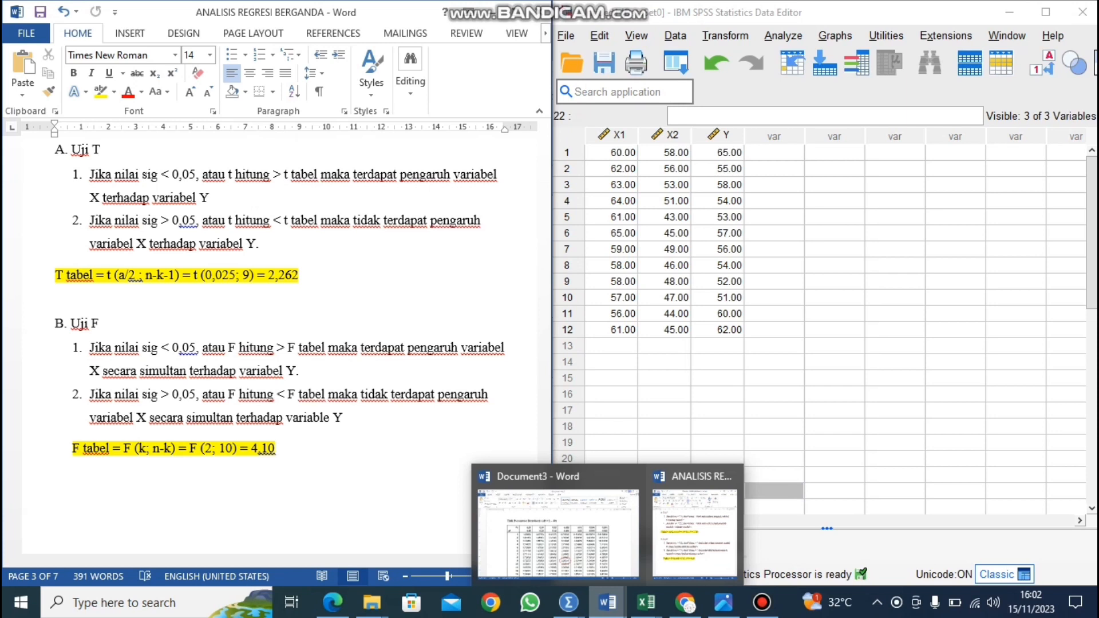
left_click(559, 532)
scroll(559, 400, "down", 2)
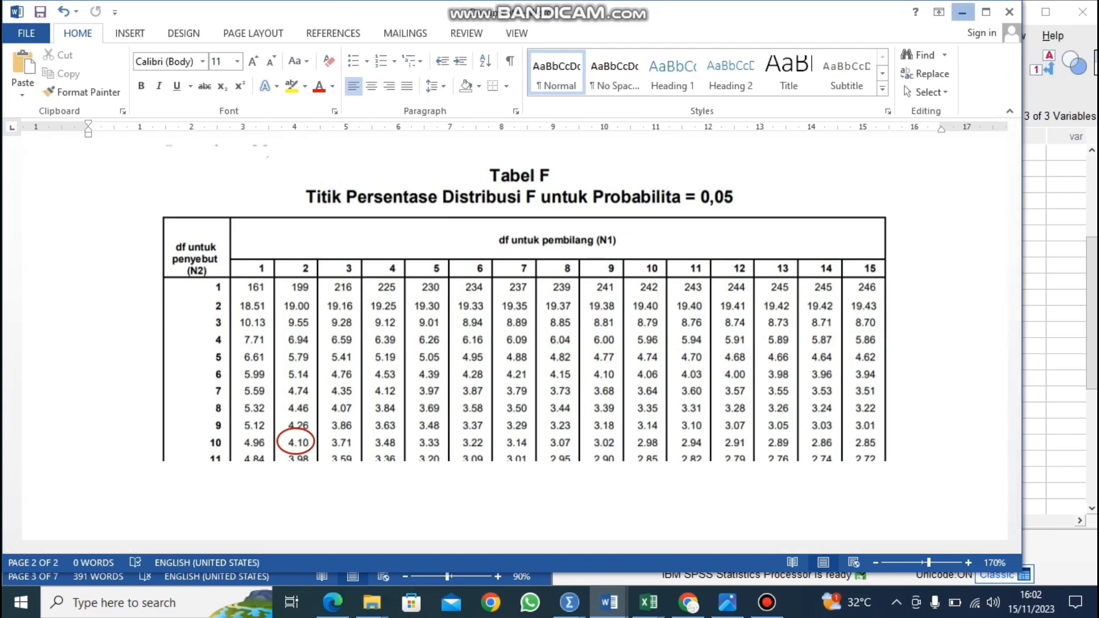
left_click(963, 12)
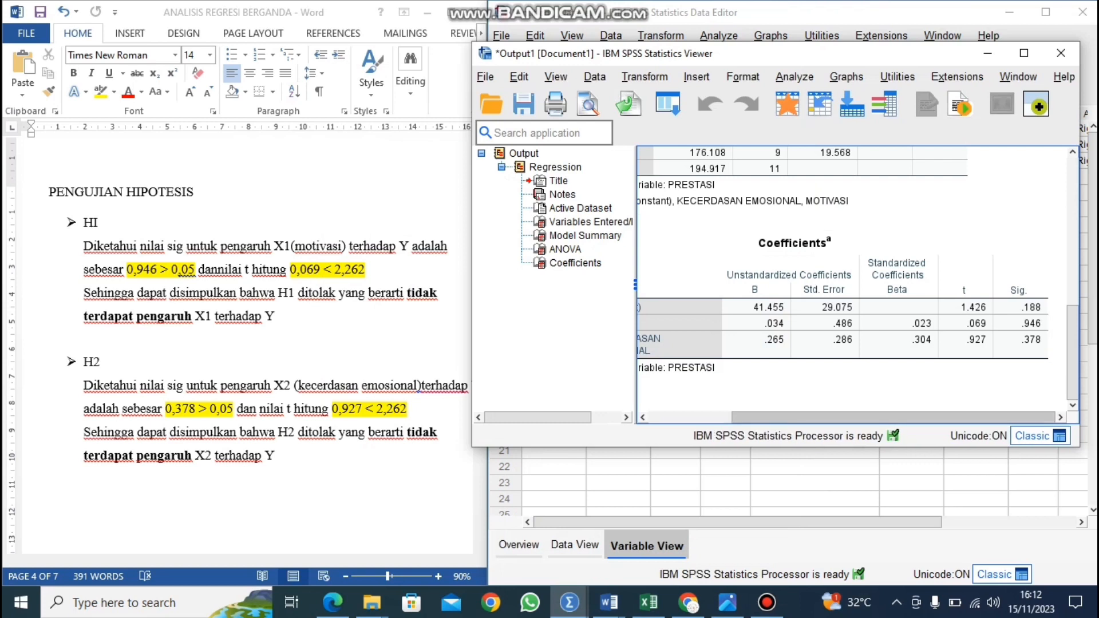
- Compare the t and Sig. values of both predictors in the Coefficients table with the H1 and H2 conclusions in the notes
left_click_drag(893, 418, 811, 418)
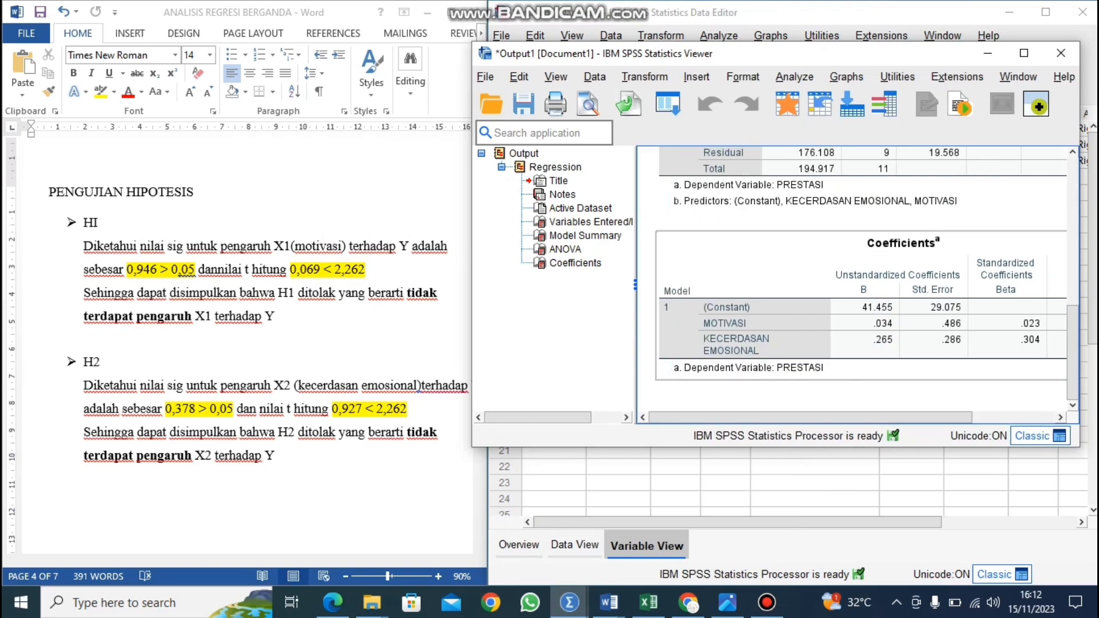
left_click_drag(811, 418, 893, 417)
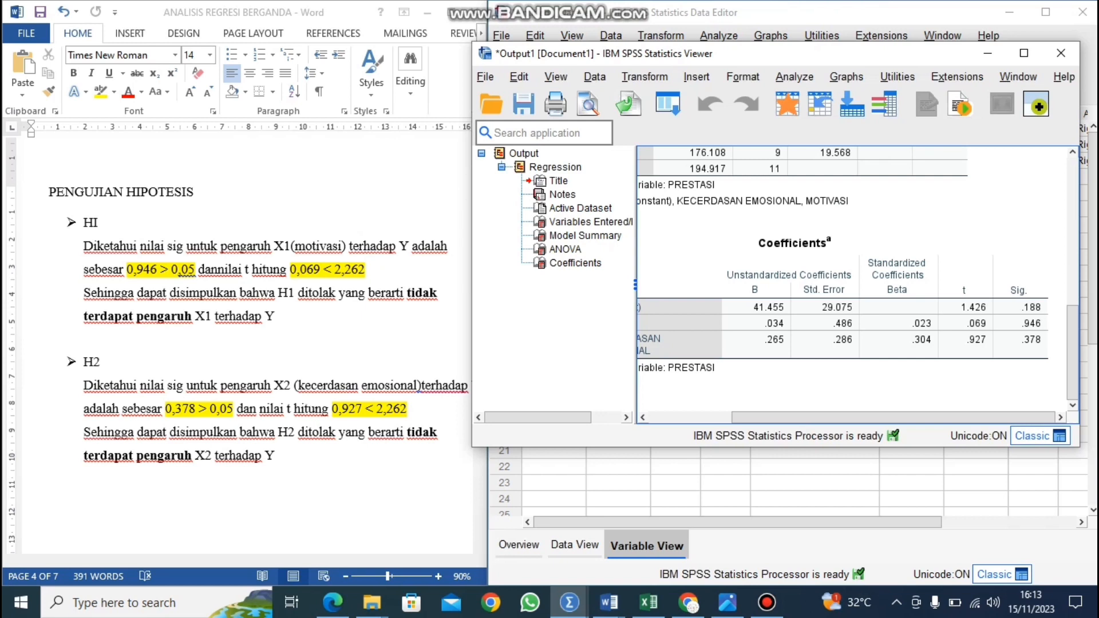
mouse_move(894, 418)
left_mouse_down()
mouse_move(836, 417)
mouse_move(894, 418)
left_mouse_up()
- Examine the t distribution curve with the hypothesis acceptance and rejection areas in the notes, and read on to the H3 conclusion
scroll(246, 344, "down", 10)
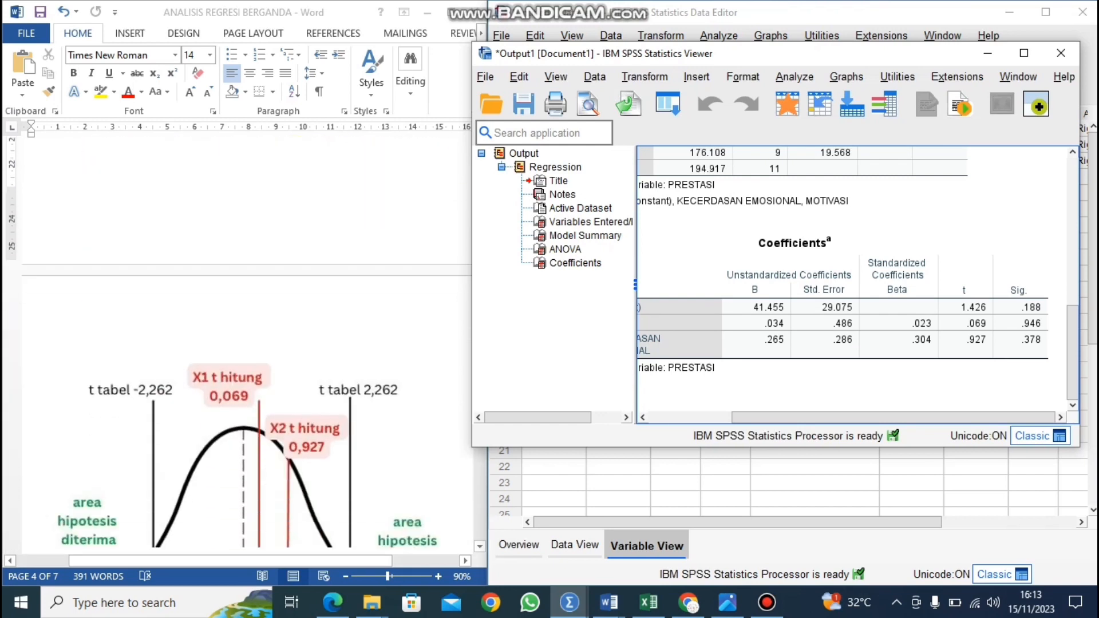
scroll(246, 343, "down", 1)
scroll(246, 344, "down", 1)
scroll(246, 344, "up", 2)
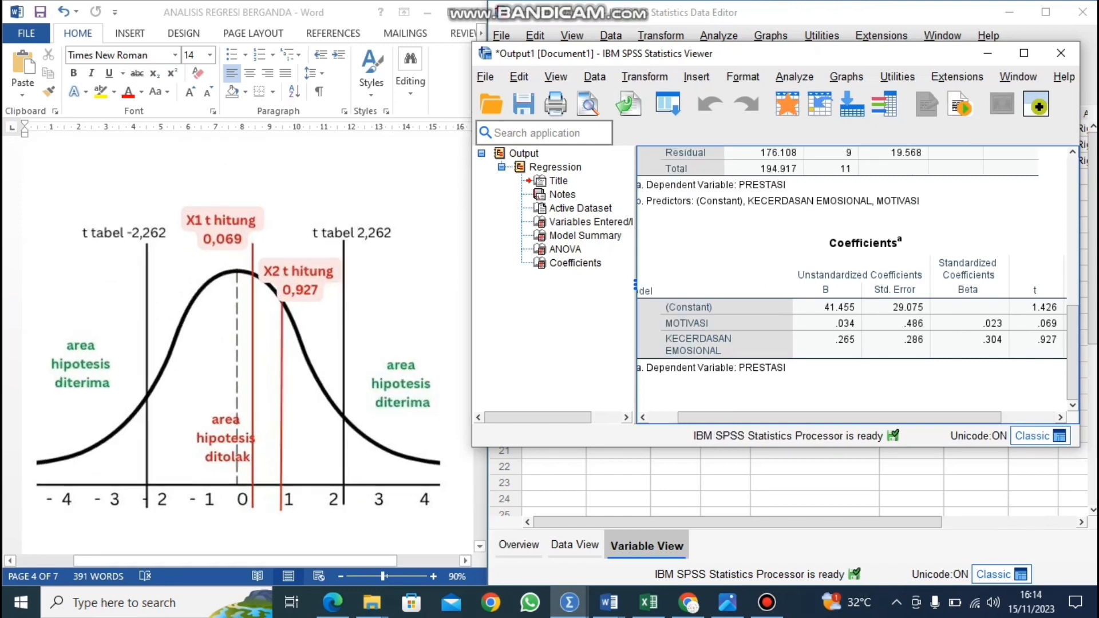
scroll(247, 344, "down", 10)
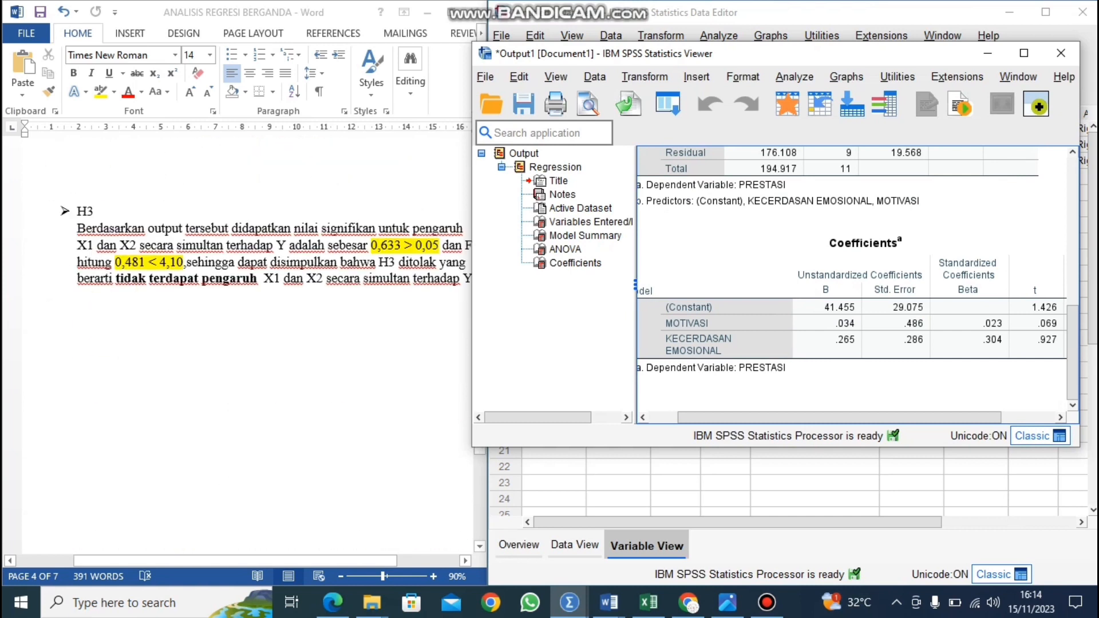
- Compare the F and Sig. values in the ANOVA table with the H3 conclusion in the notes
left_click_drag(235, 561, 250, 561)
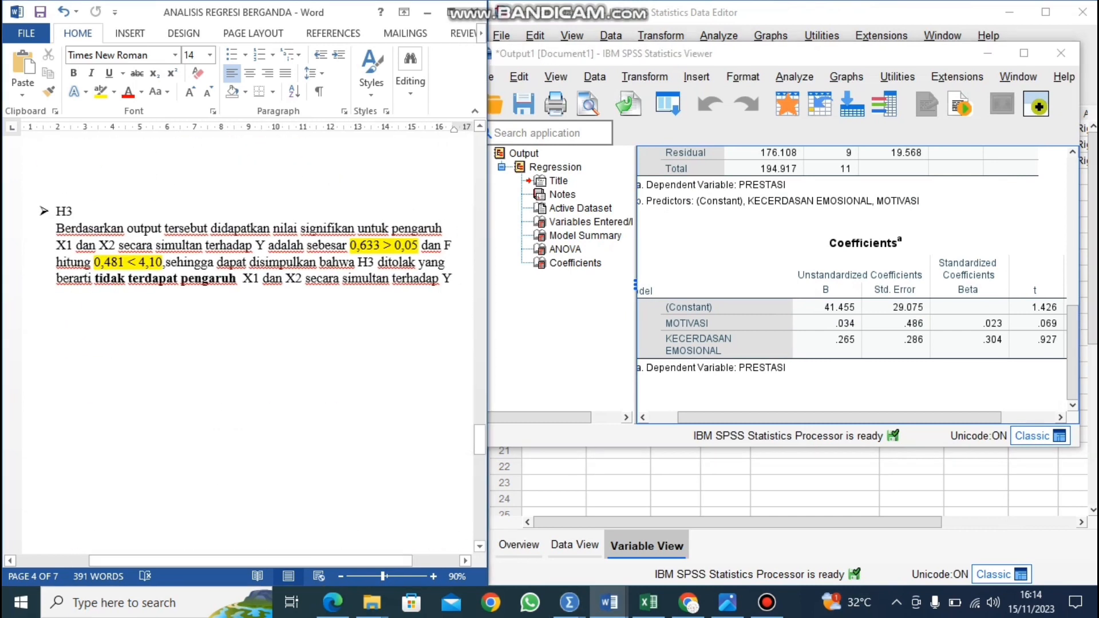
scroll(854, 275, "up", 5)
left_click_drag(839, 418, 811, 418)
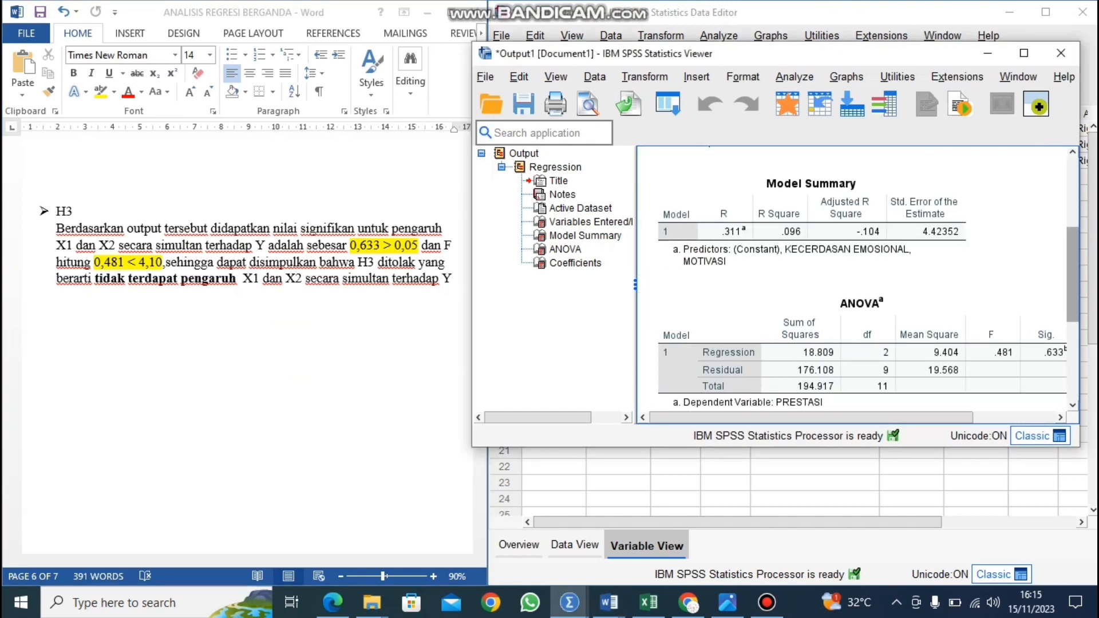
scroll(853, 278, "down", 3)
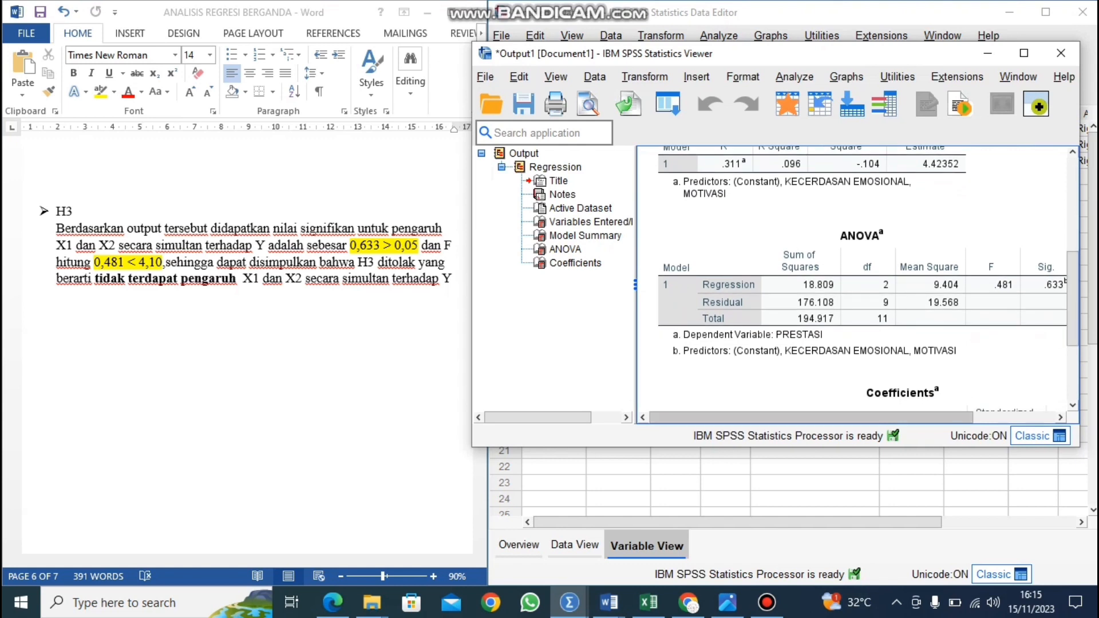
left_click_drag(811, 418, 863, 418)
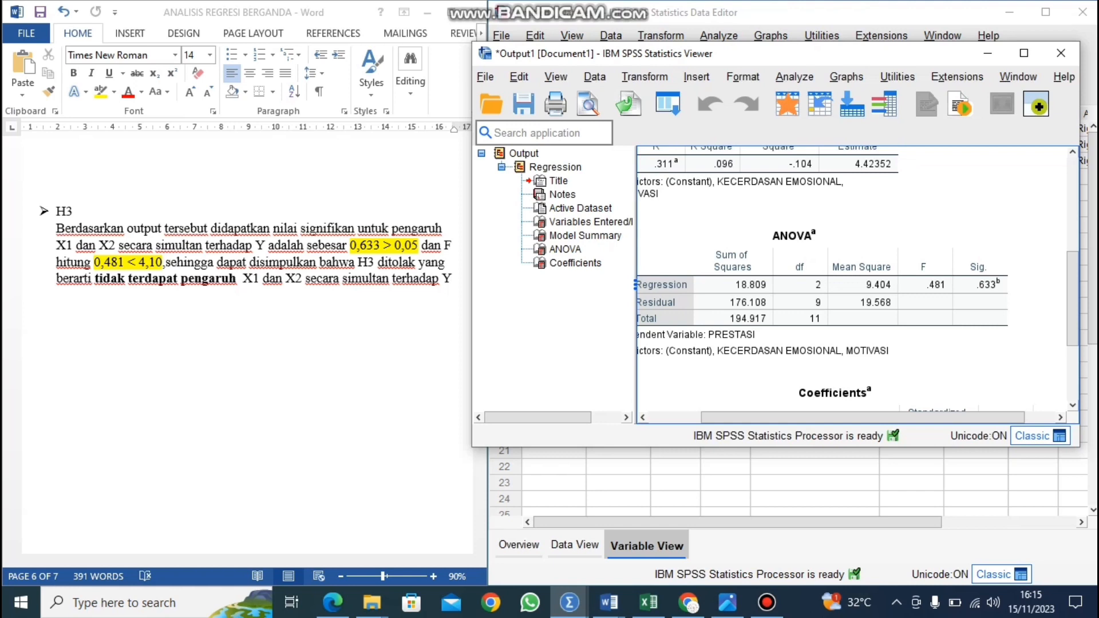
- Read the coefficient of determination section in the notes and check it against R Square in the Model Summary table
scroll(246, 343, "down", 7)
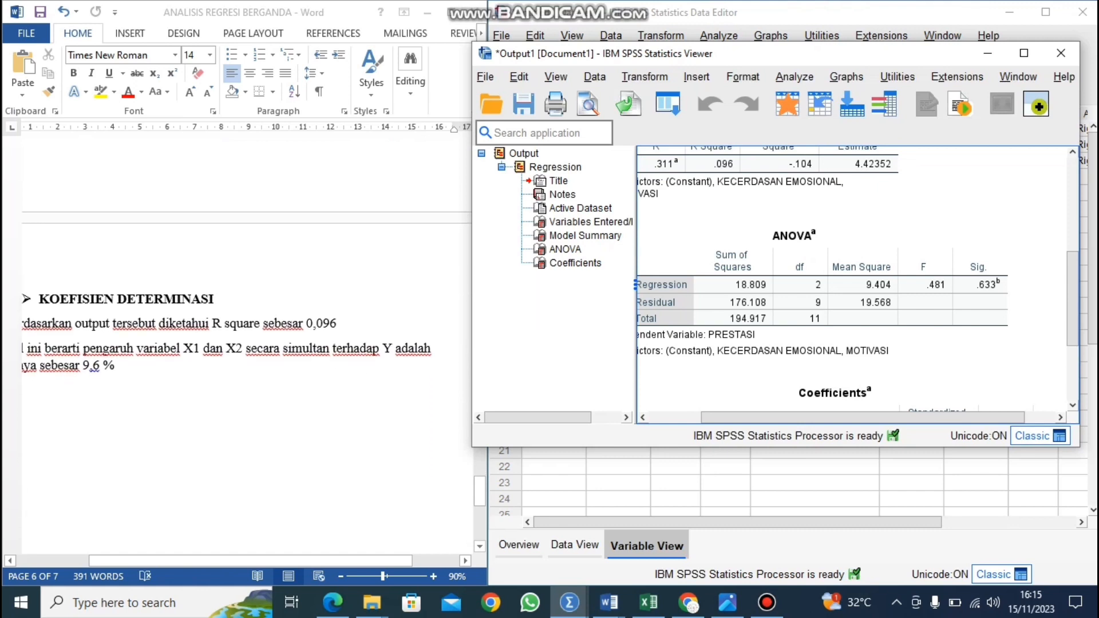
scroll(246, 344, "down", 2)
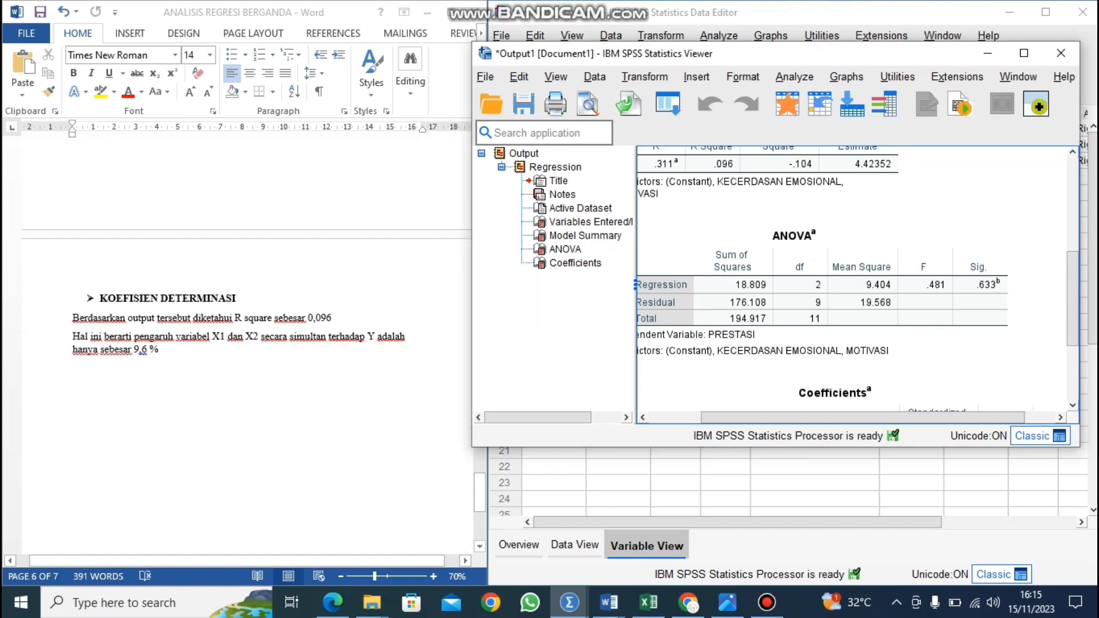
scroll(247, 344, "up", 1)
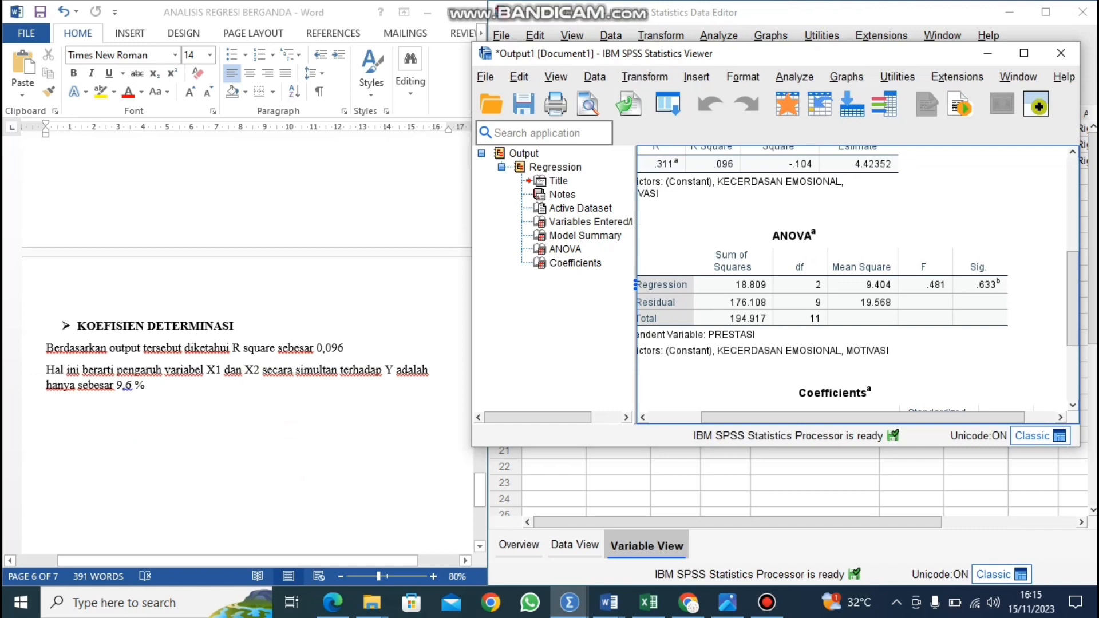
scroll(856, 280, "up", 3)
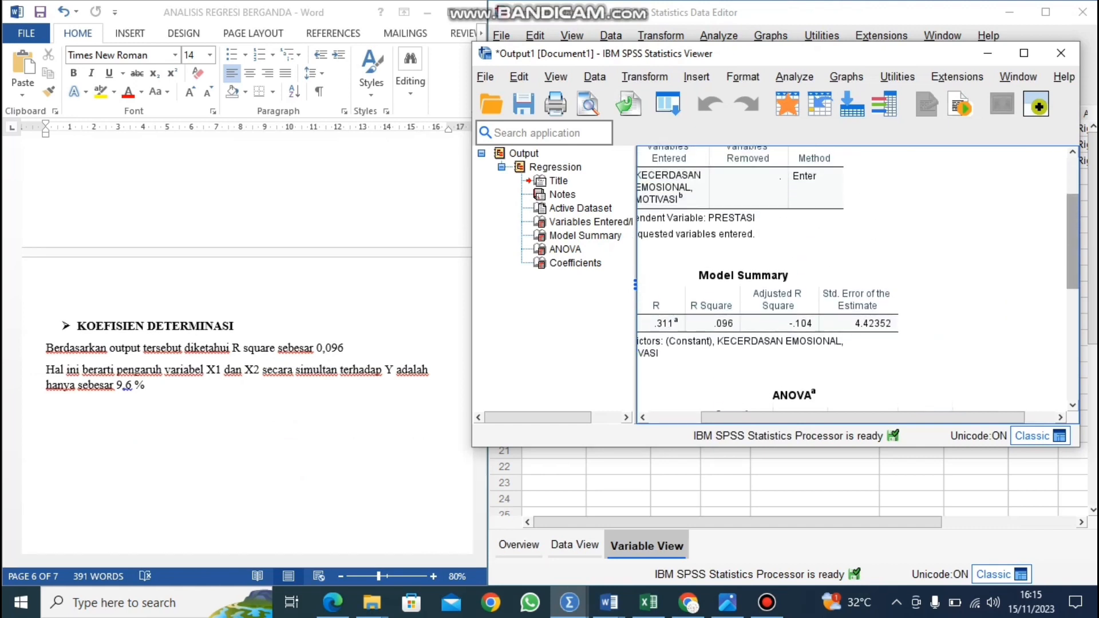
left_click_drag(1072, 241, 1073, 247)
left_click_drag(894, 418, 839, 418)
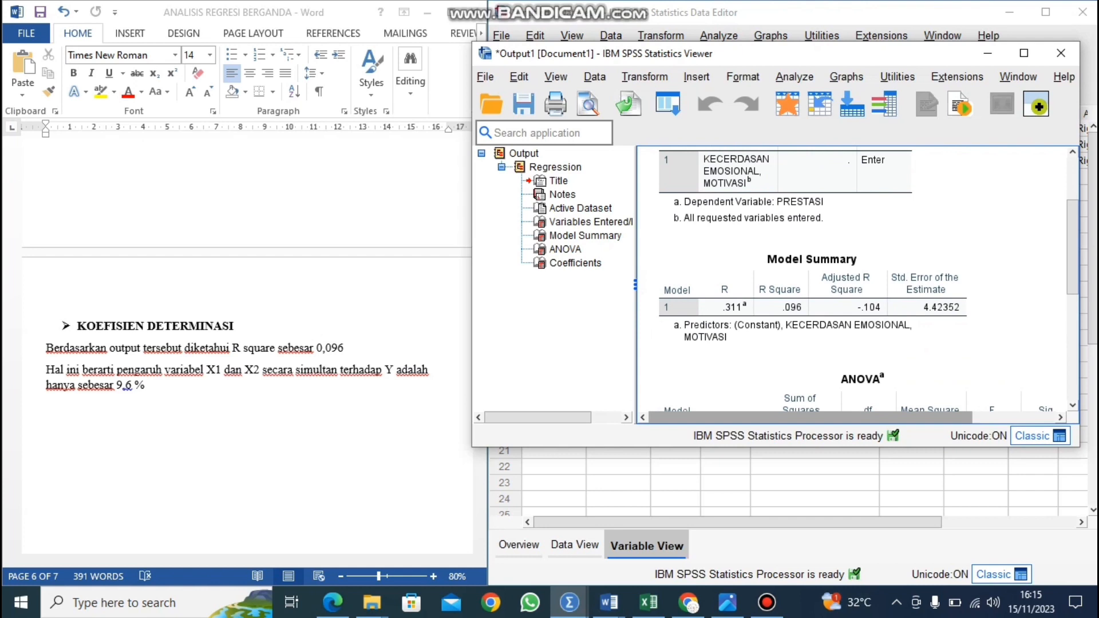